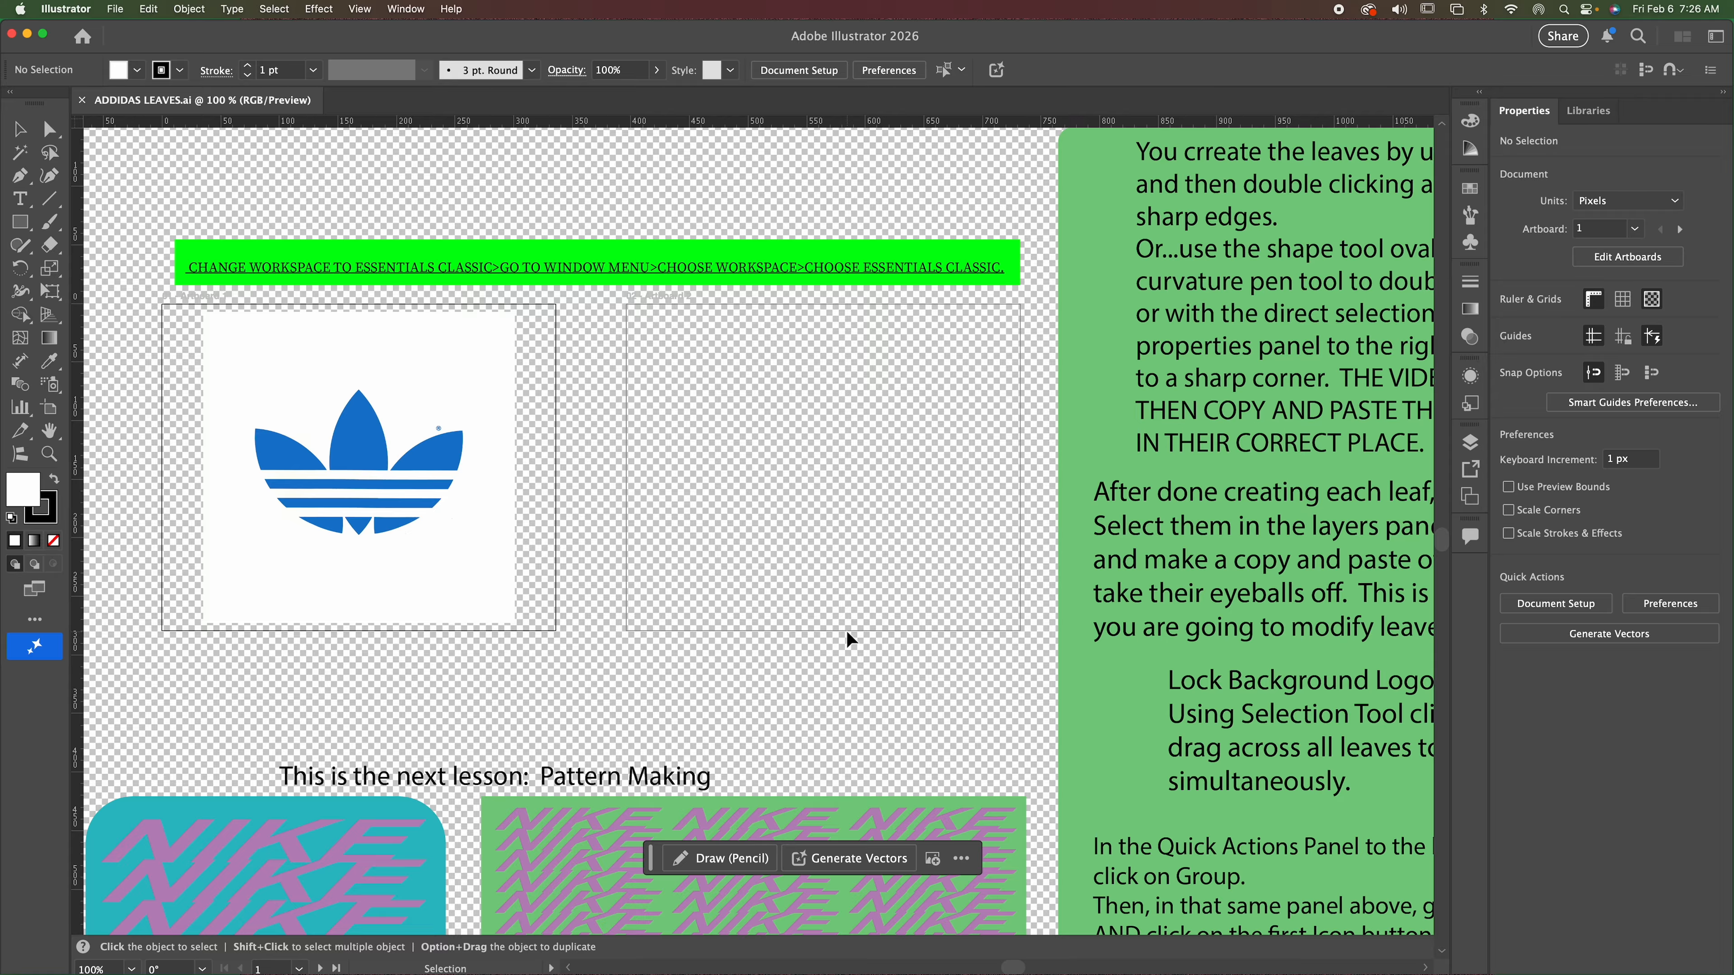
# Examine the logo fitted to the artboard, the complete lesson layout zoomed out, and the logo zoomed back in to 200%.
pyautogui.press('a')
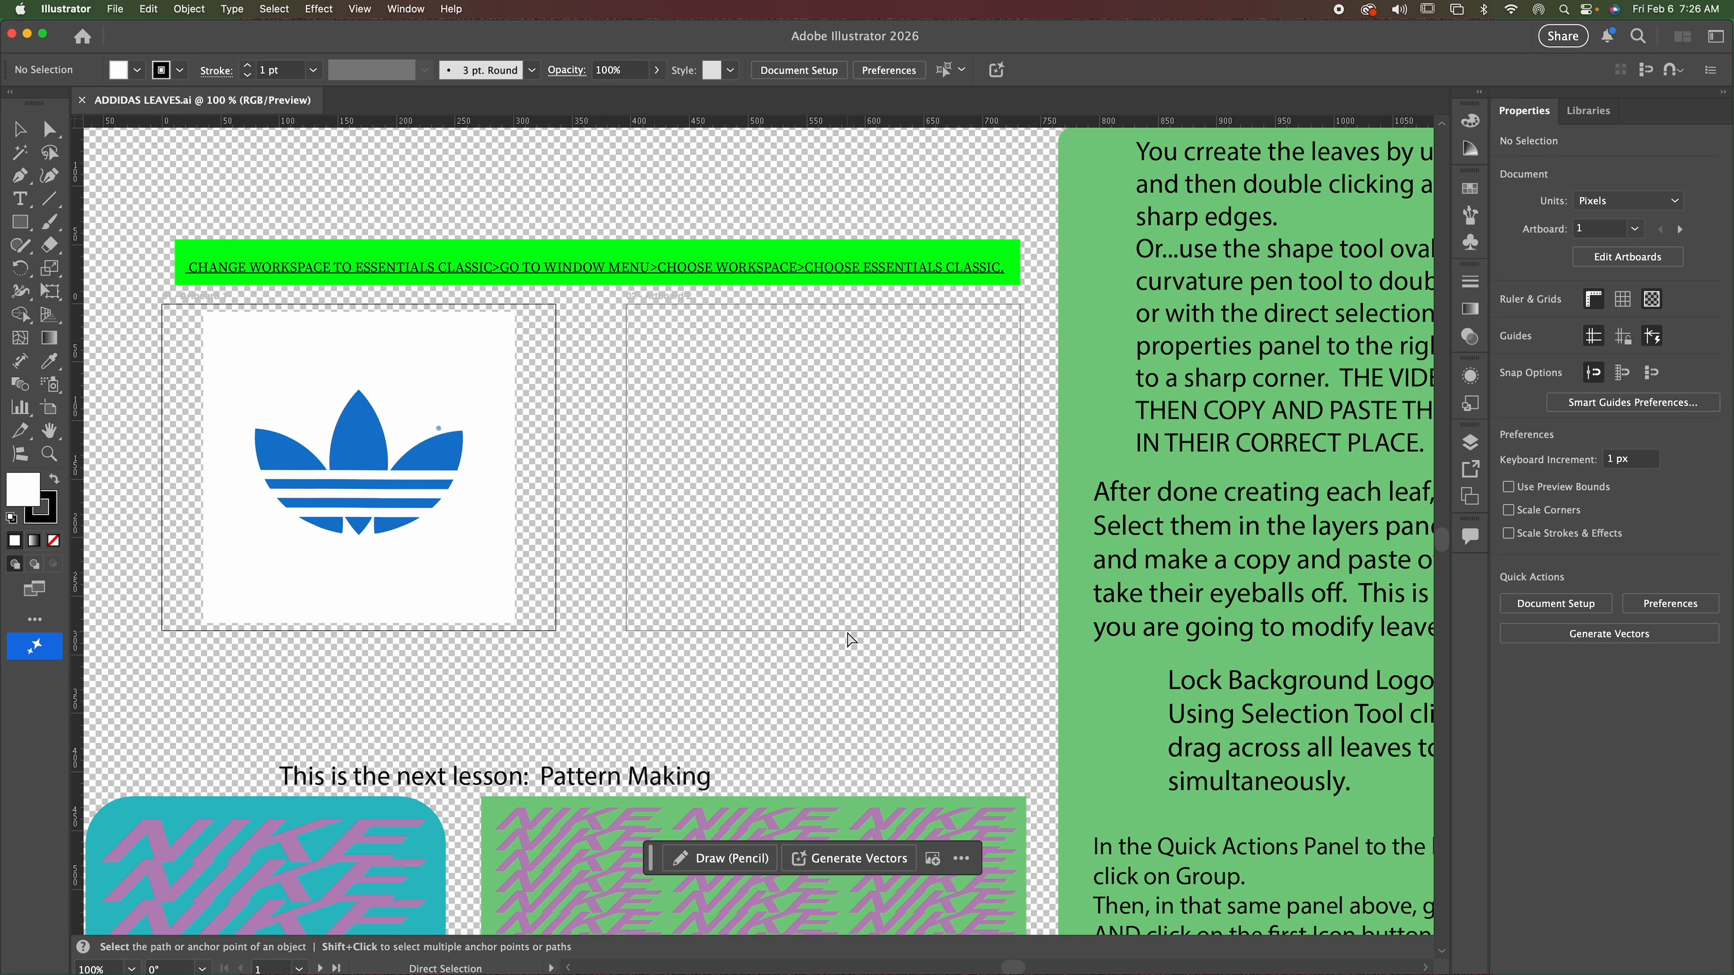
pyautogui.press('super+0')
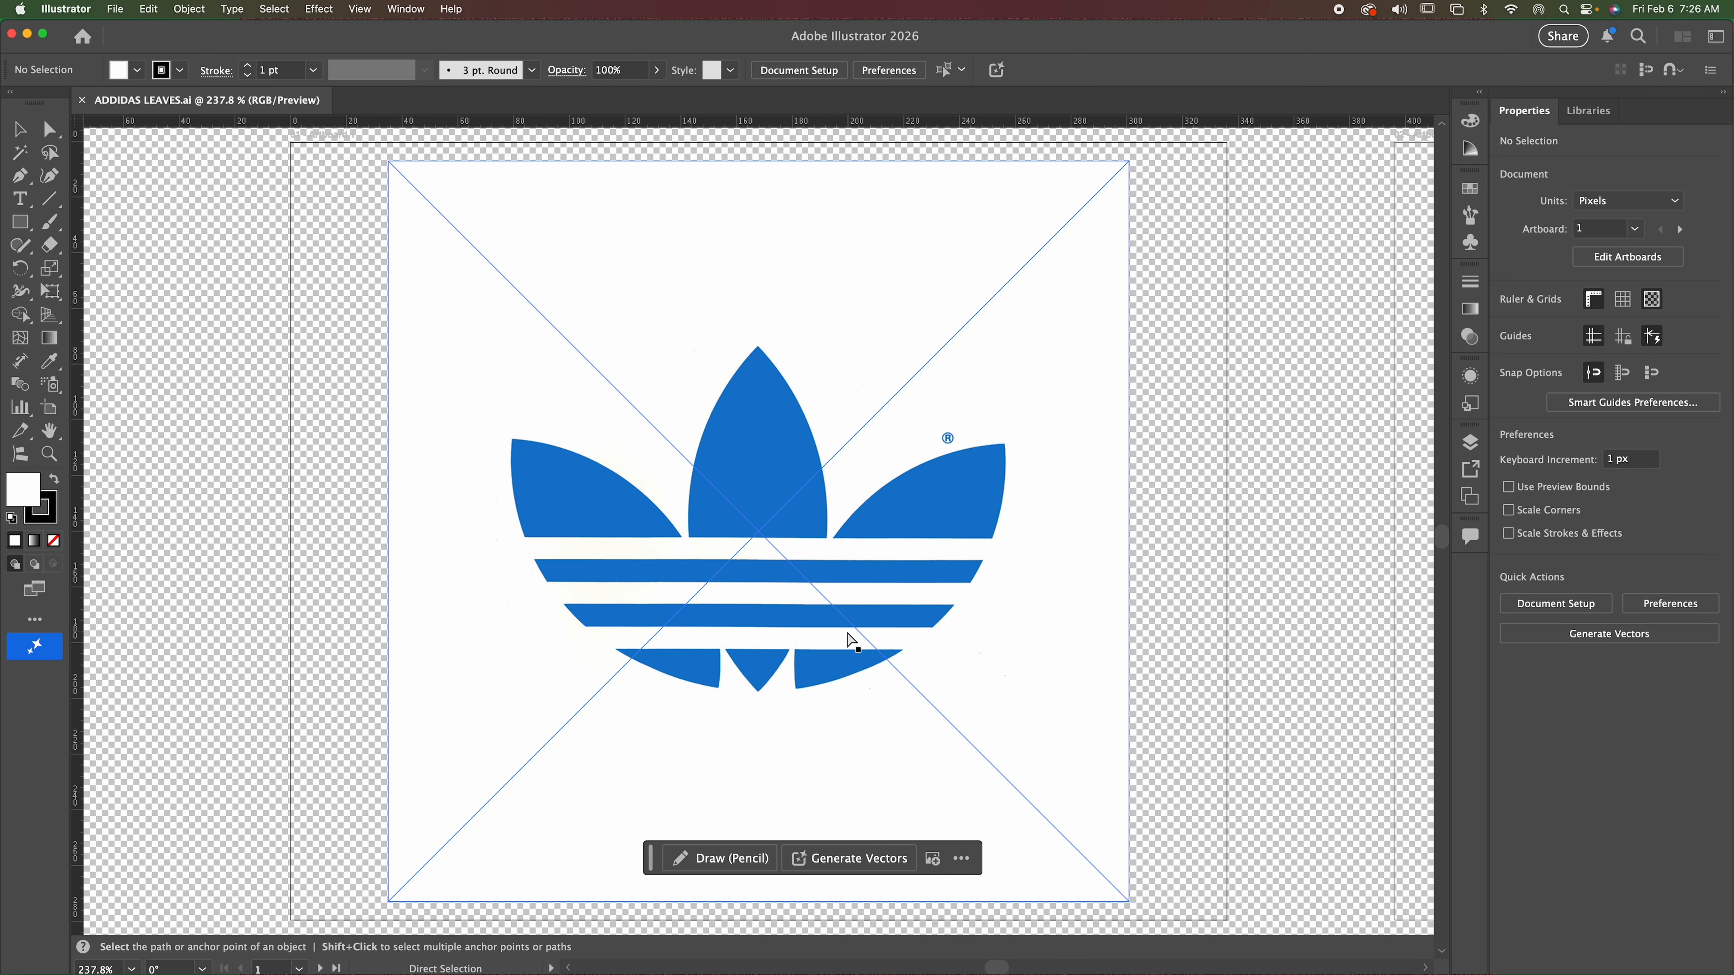
pyautogui.press('super+minus')
pyautogui.press('super+minus')
pyautogui.press('super+minus')
pyautogui.press('super+minus')
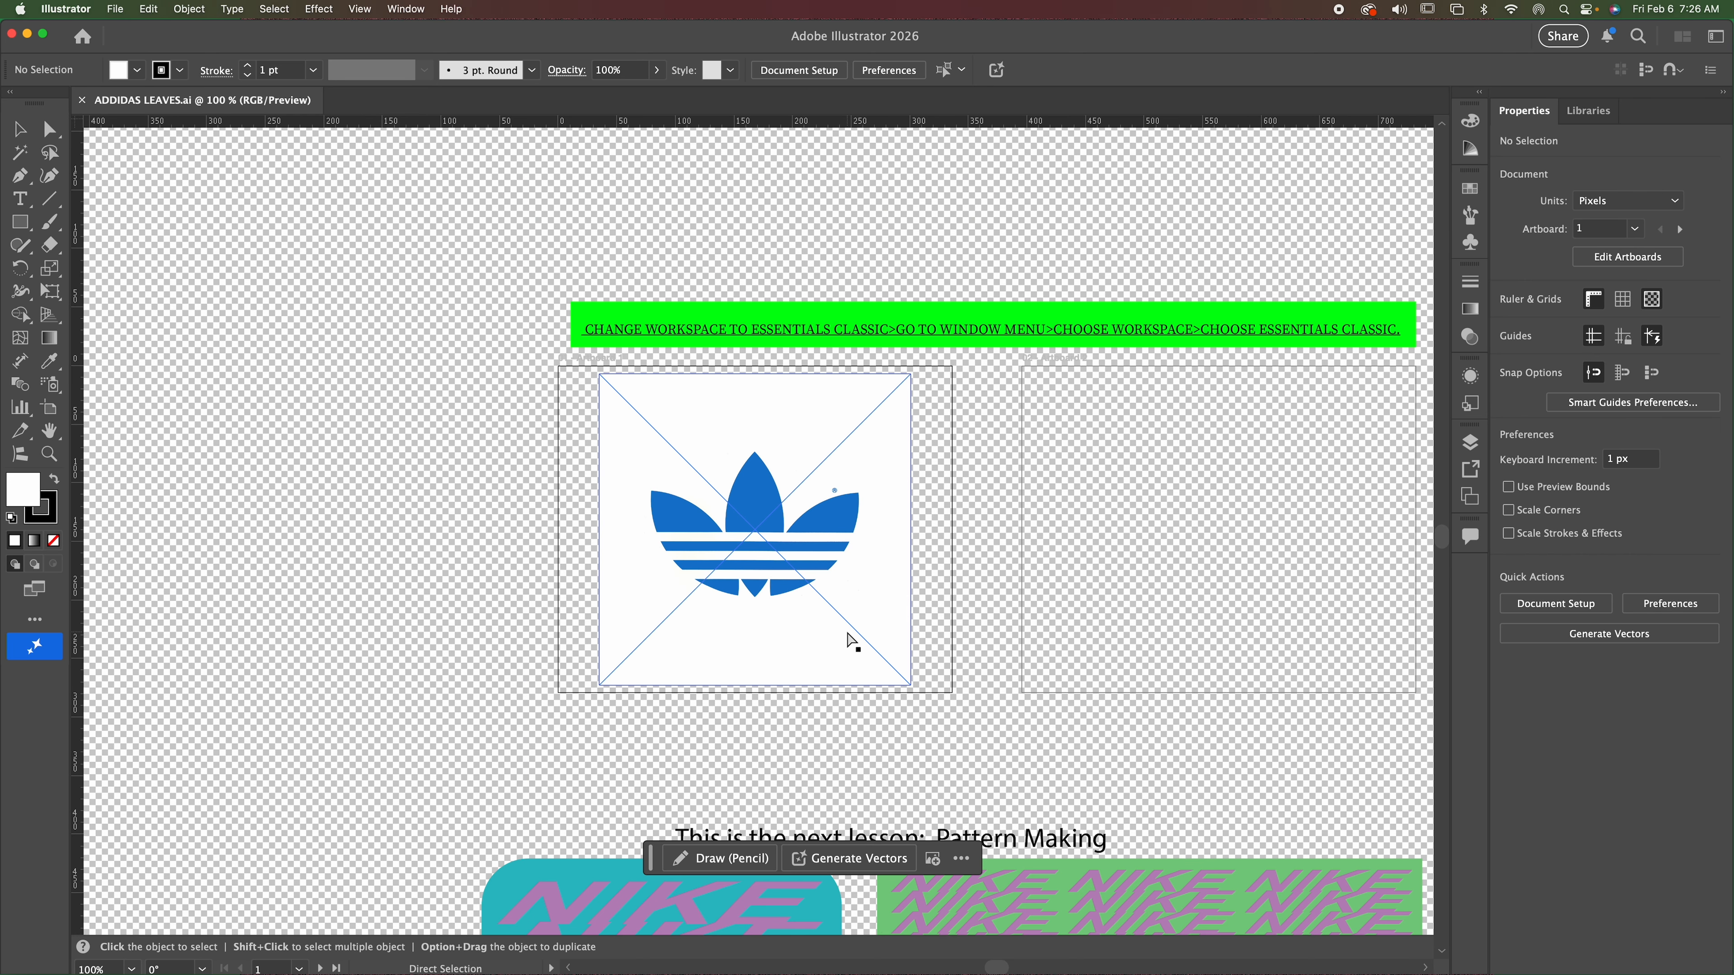
pyautogui.press('super+minus')
pyautogui.press('super+minus')
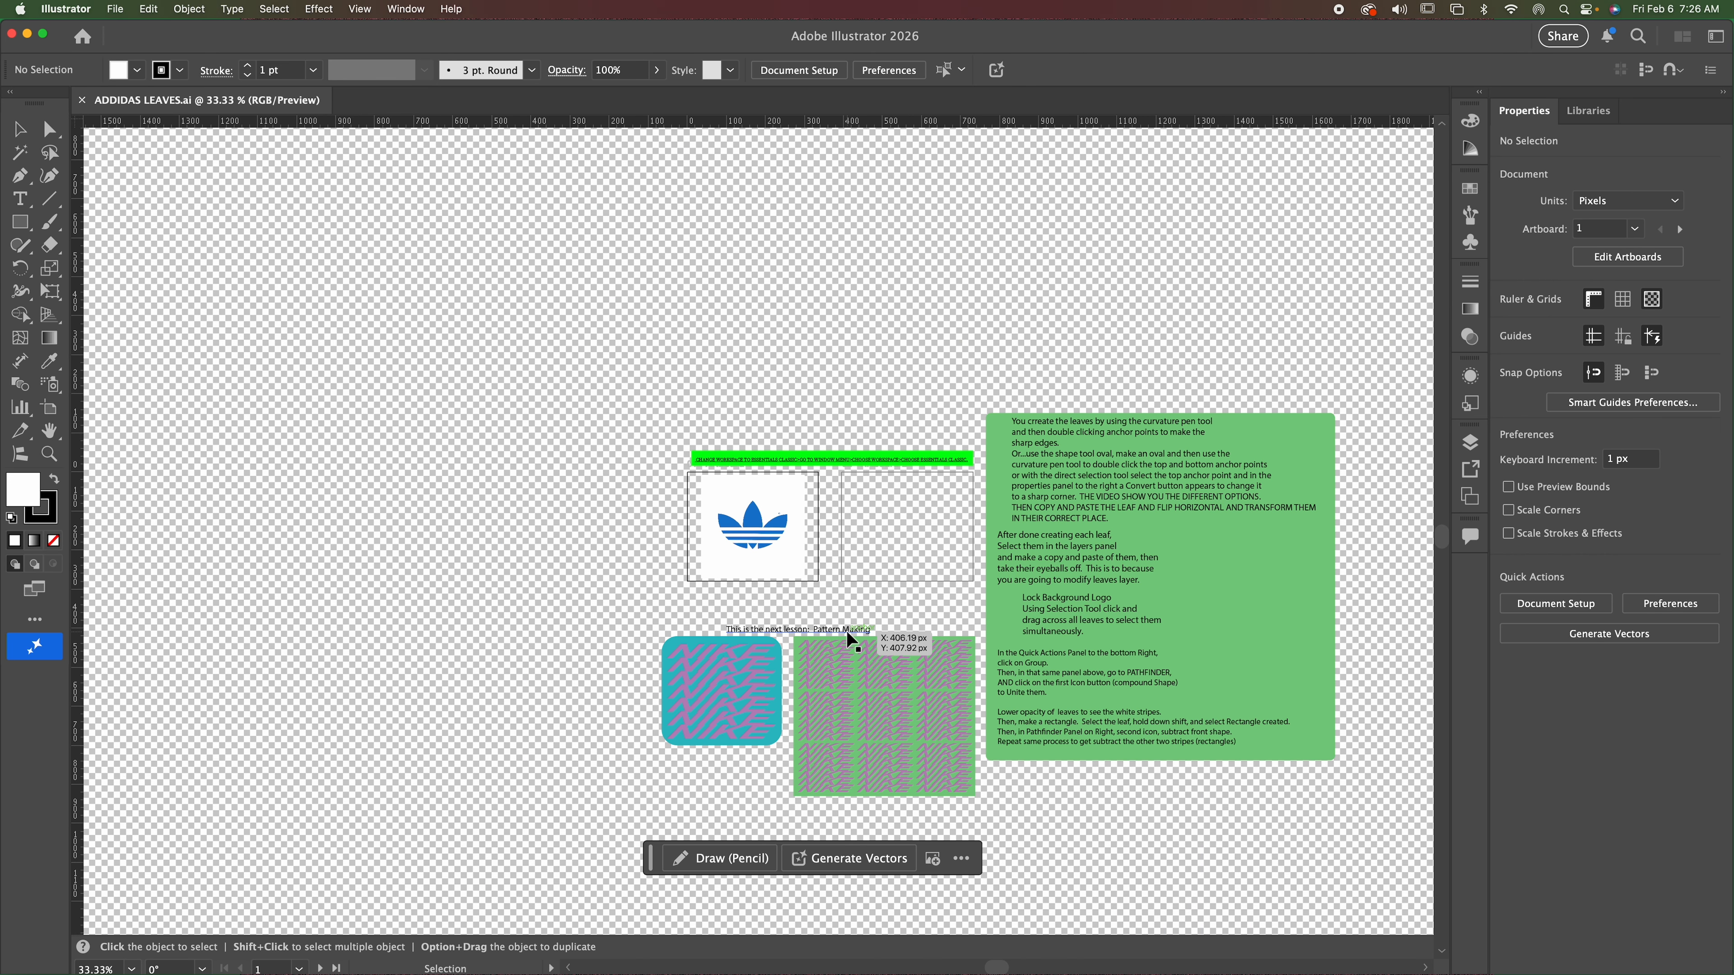
pyautogui.press('a')
pyautogui.press('super+plus')
pyautogui.press('super+plus')
pyautogui.press('super+plus')
pyautogui.press('super+plus')
pyautogui.press('super+plus')
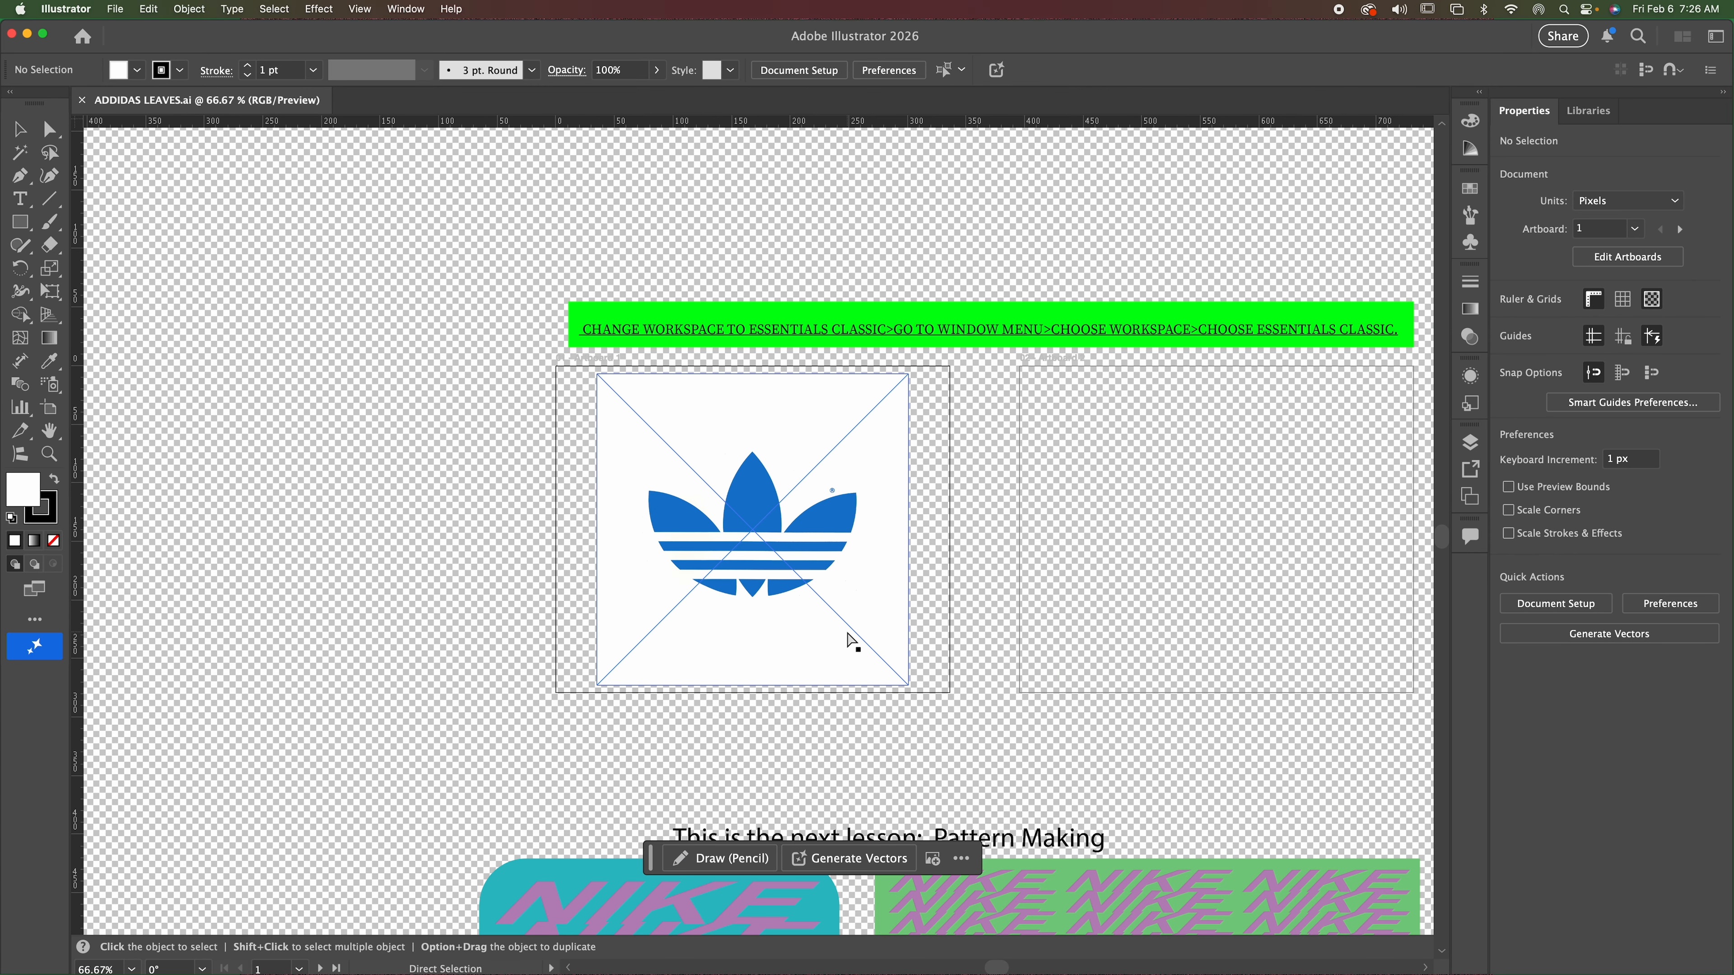
pyautogui.press('v')
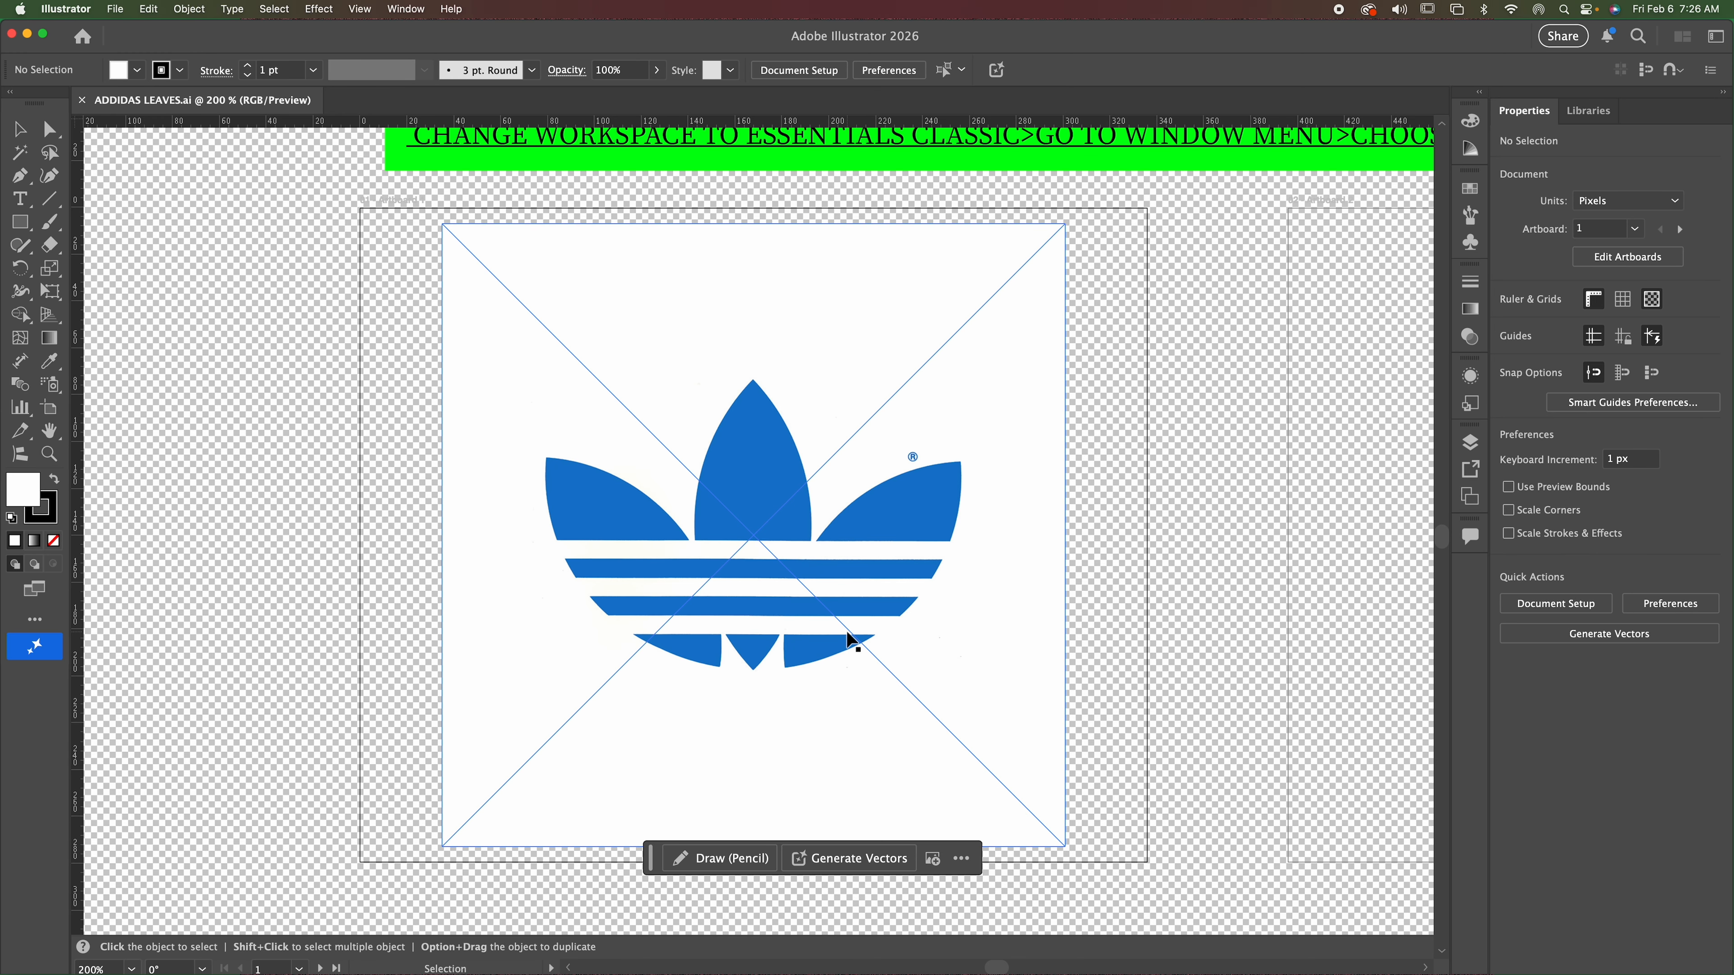
# Inspect the logo at 300% with the Zoom tool and pan across the canvas around it with the Hand tool.
pyautogui.click(48, 453)
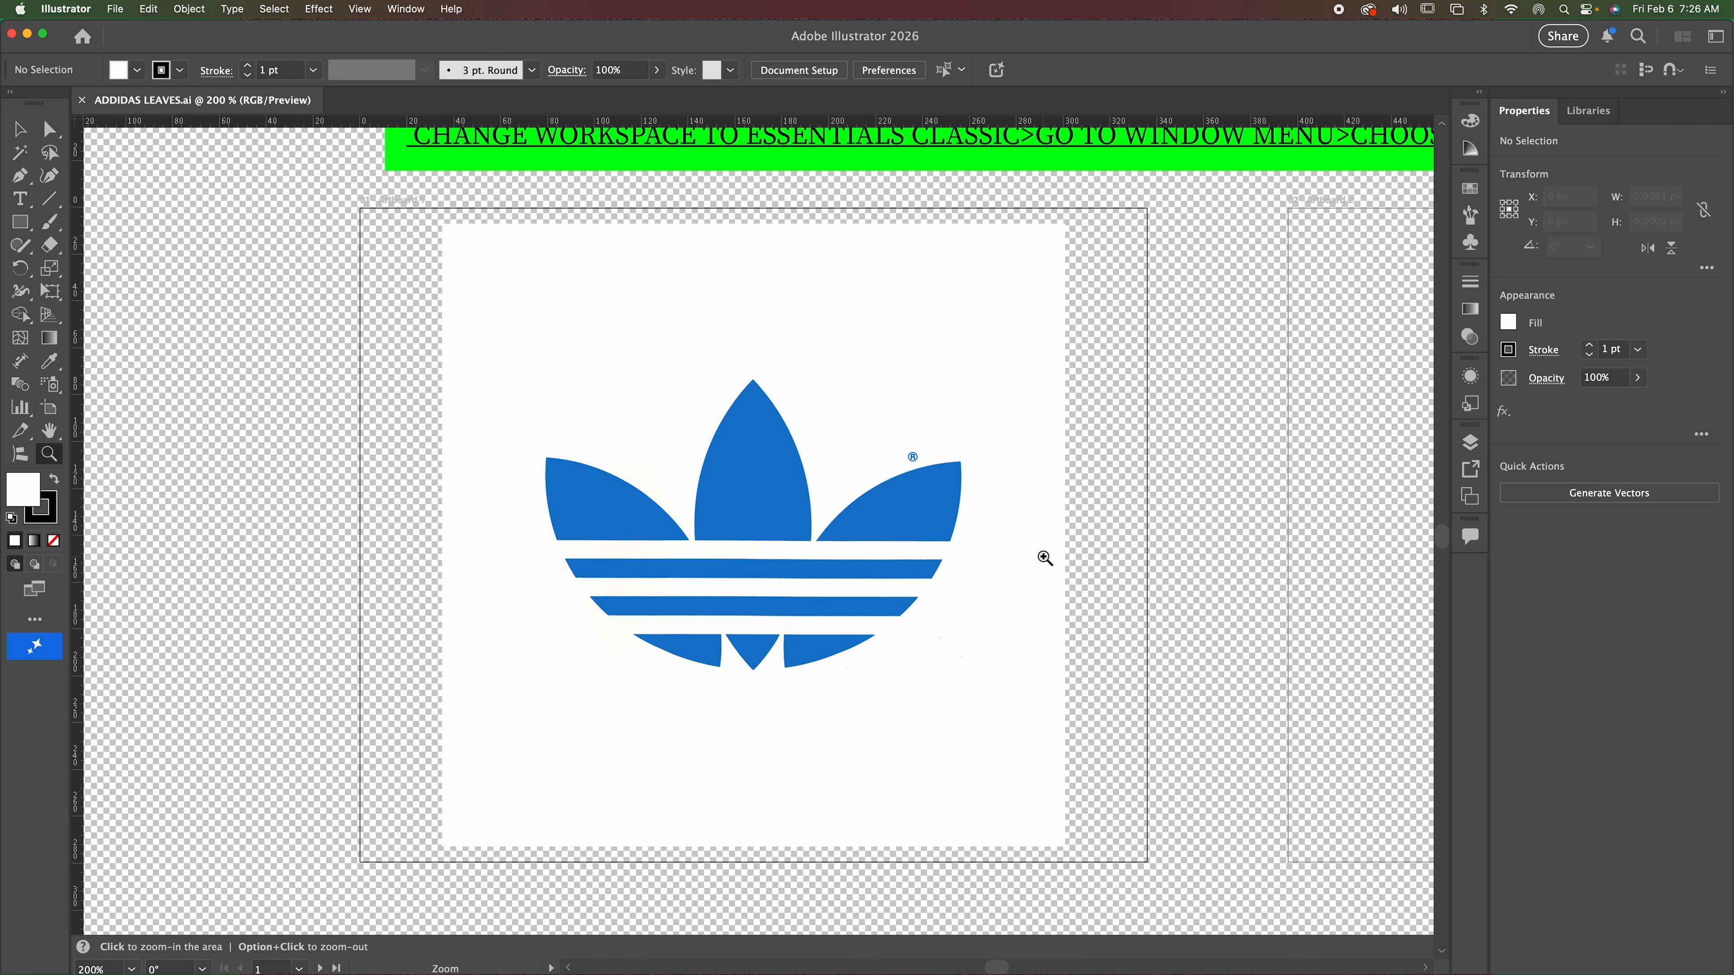
pyautogui.click(762, 473)
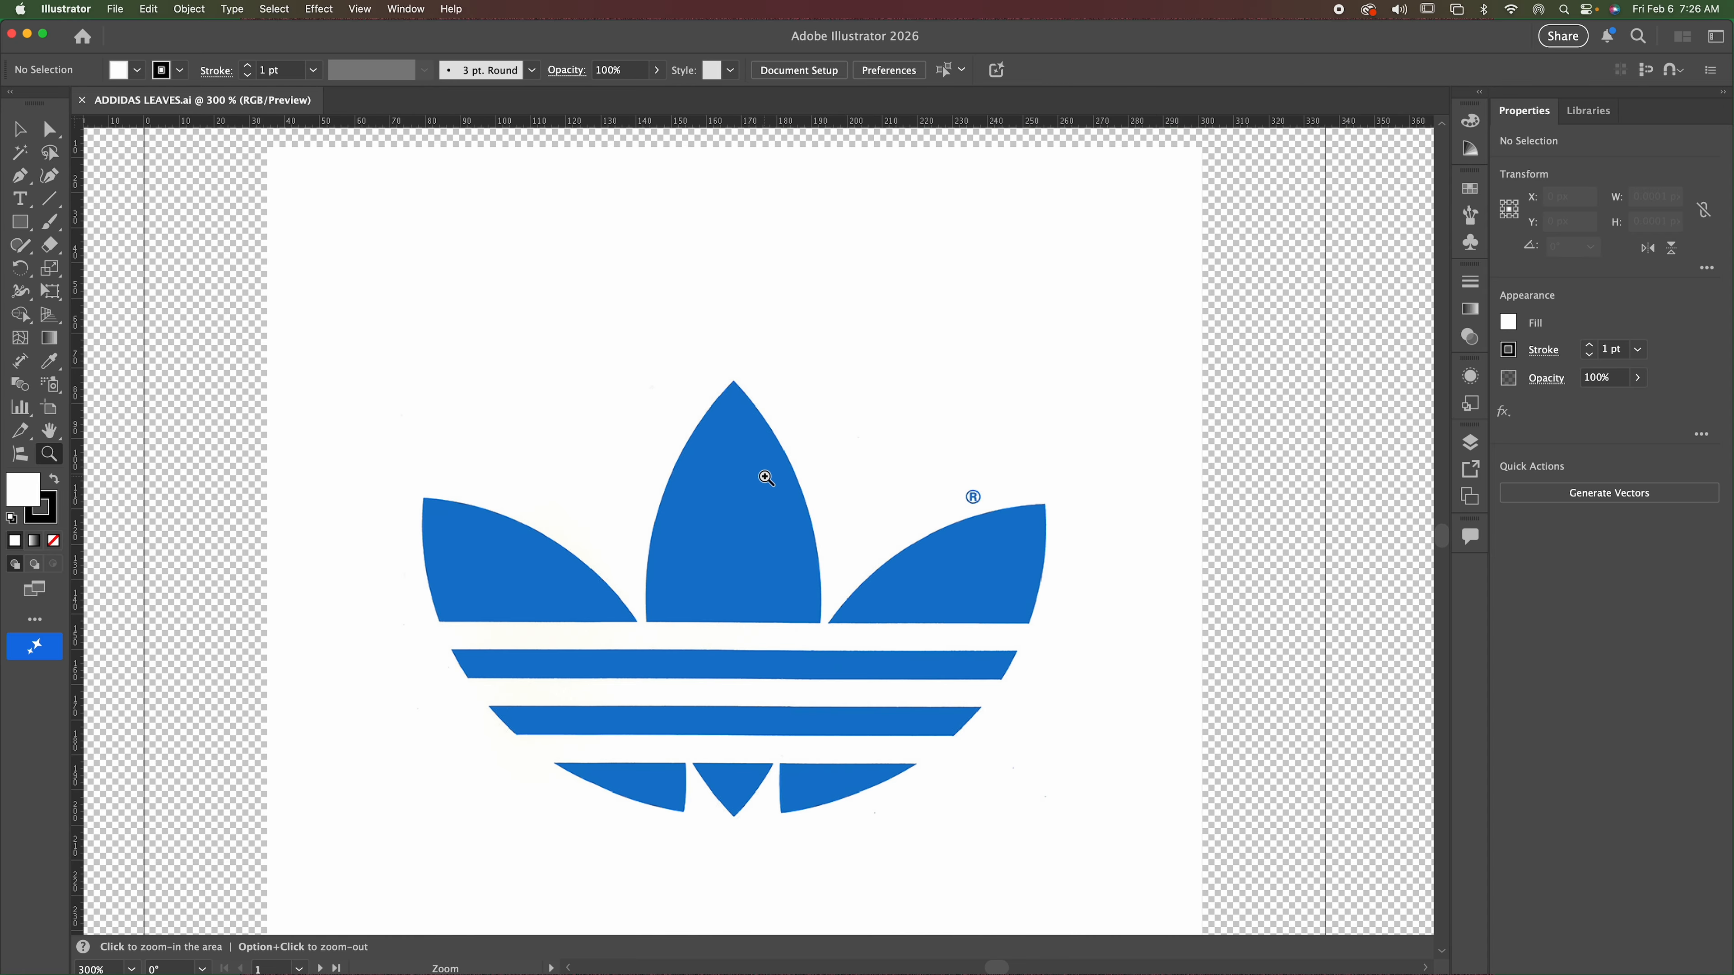
pyautogui.click(48, 430)
pyautogui.moveTo(882, 457); pyautogui.dragTo(301, 380)
pyautogui.hscroll(3, 1018, 538)
pyautogui.hscroll(-8, 1021, 538)
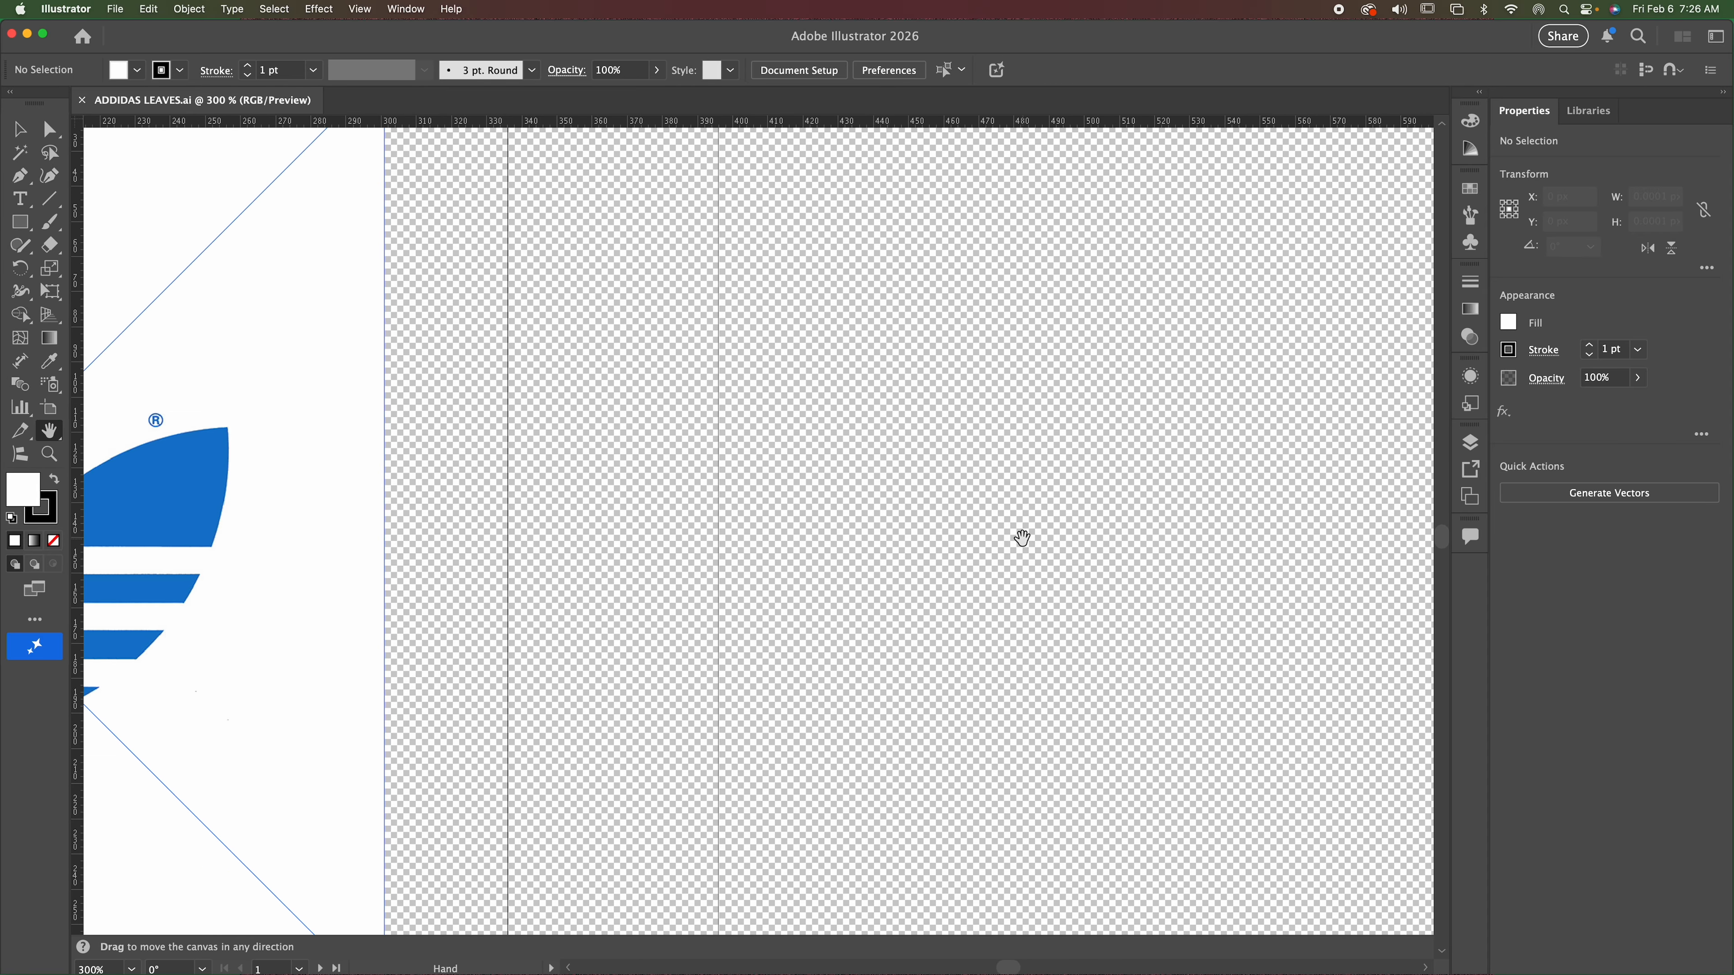
pyautogui.hscroll(-10, 1034, 531)
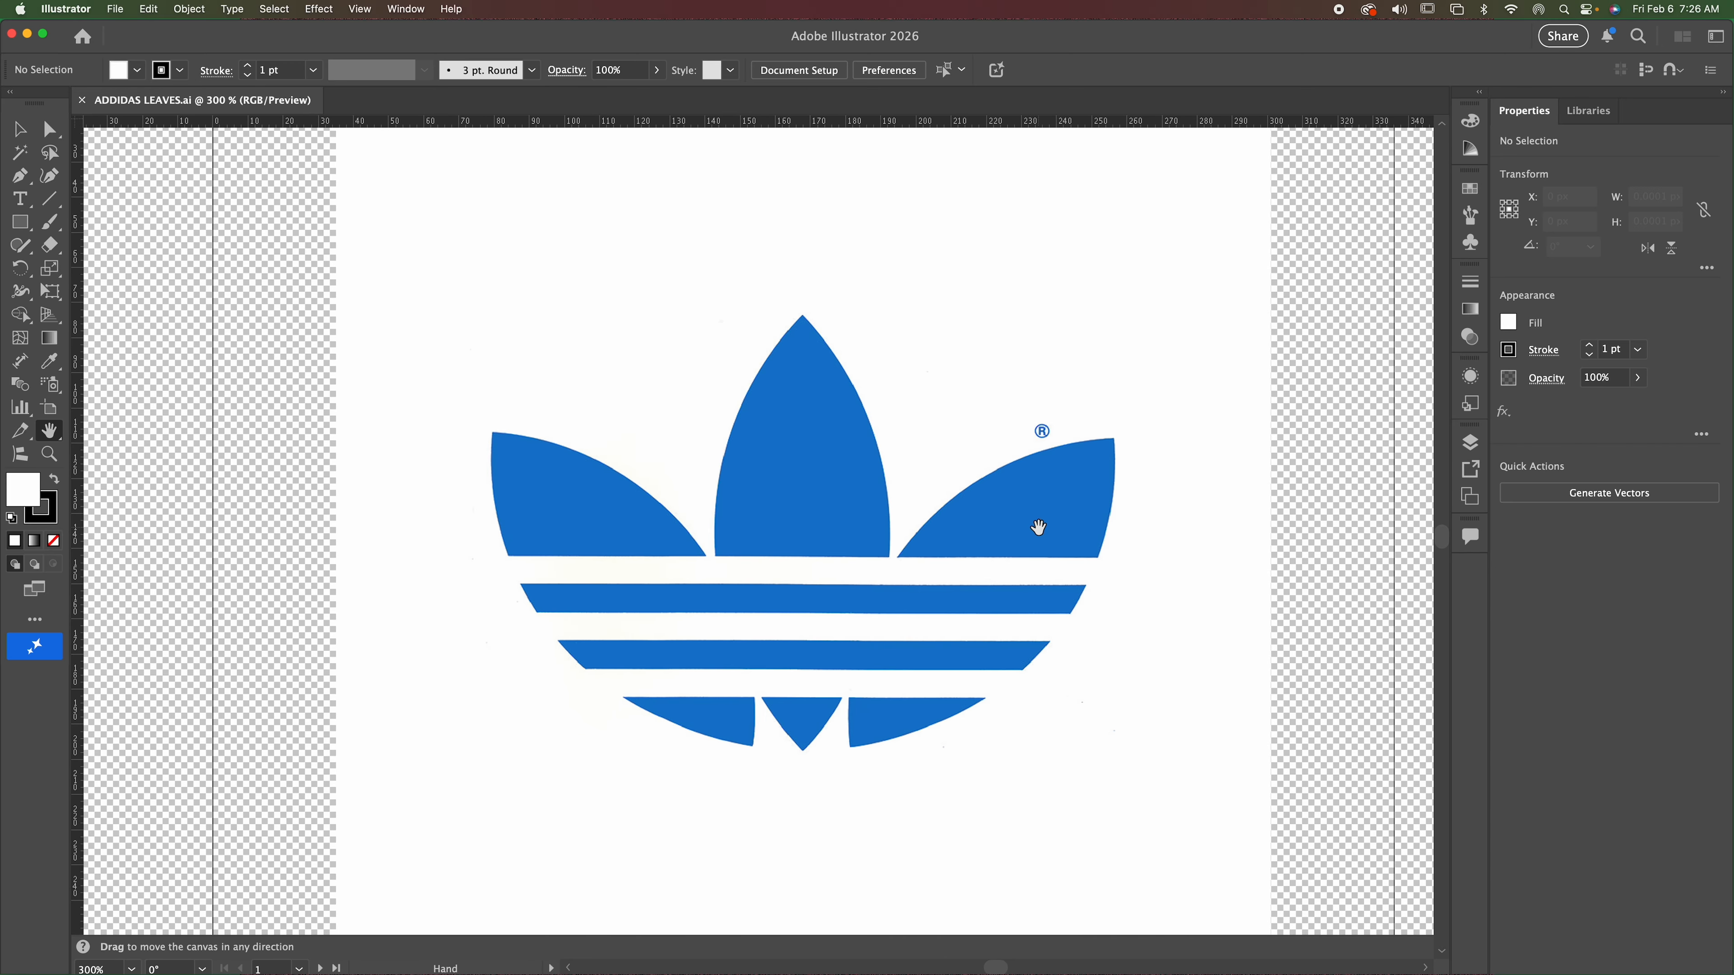
pyautogui.hscroll(8, 1028, 525)
pyautogui.scroll(-3, 1028, 525)
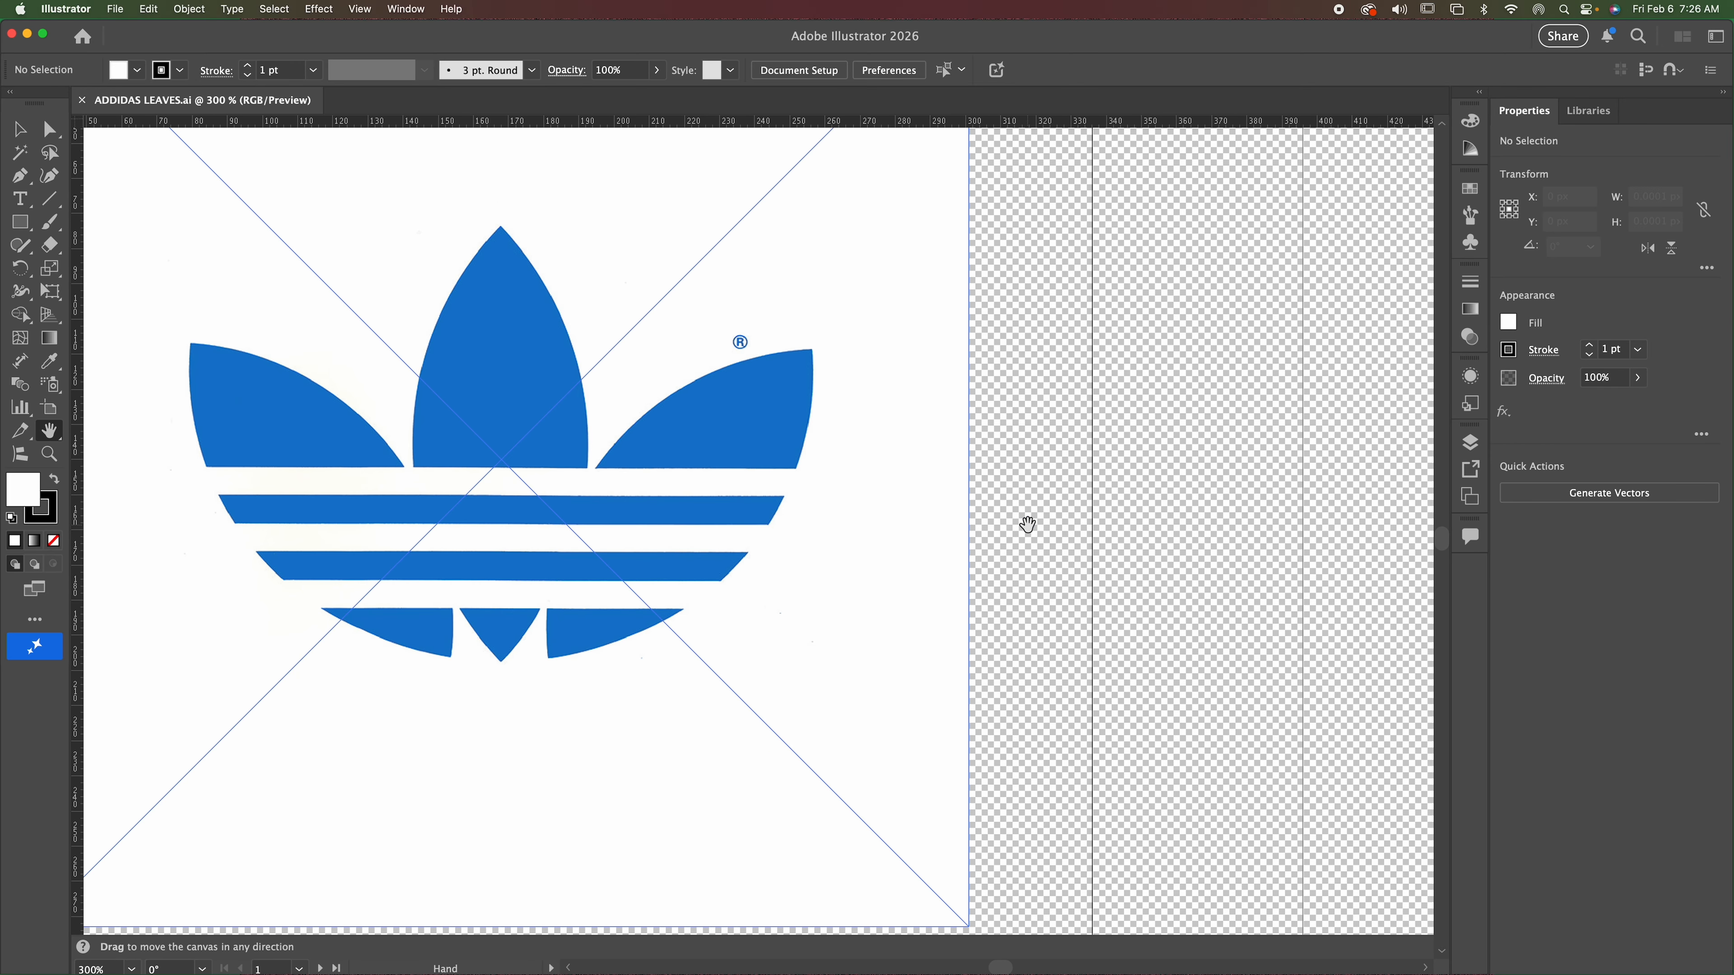
pyautogui.scroll(2, 1028, 524)
pyautogui.hscroll(-5, 1028, 524)
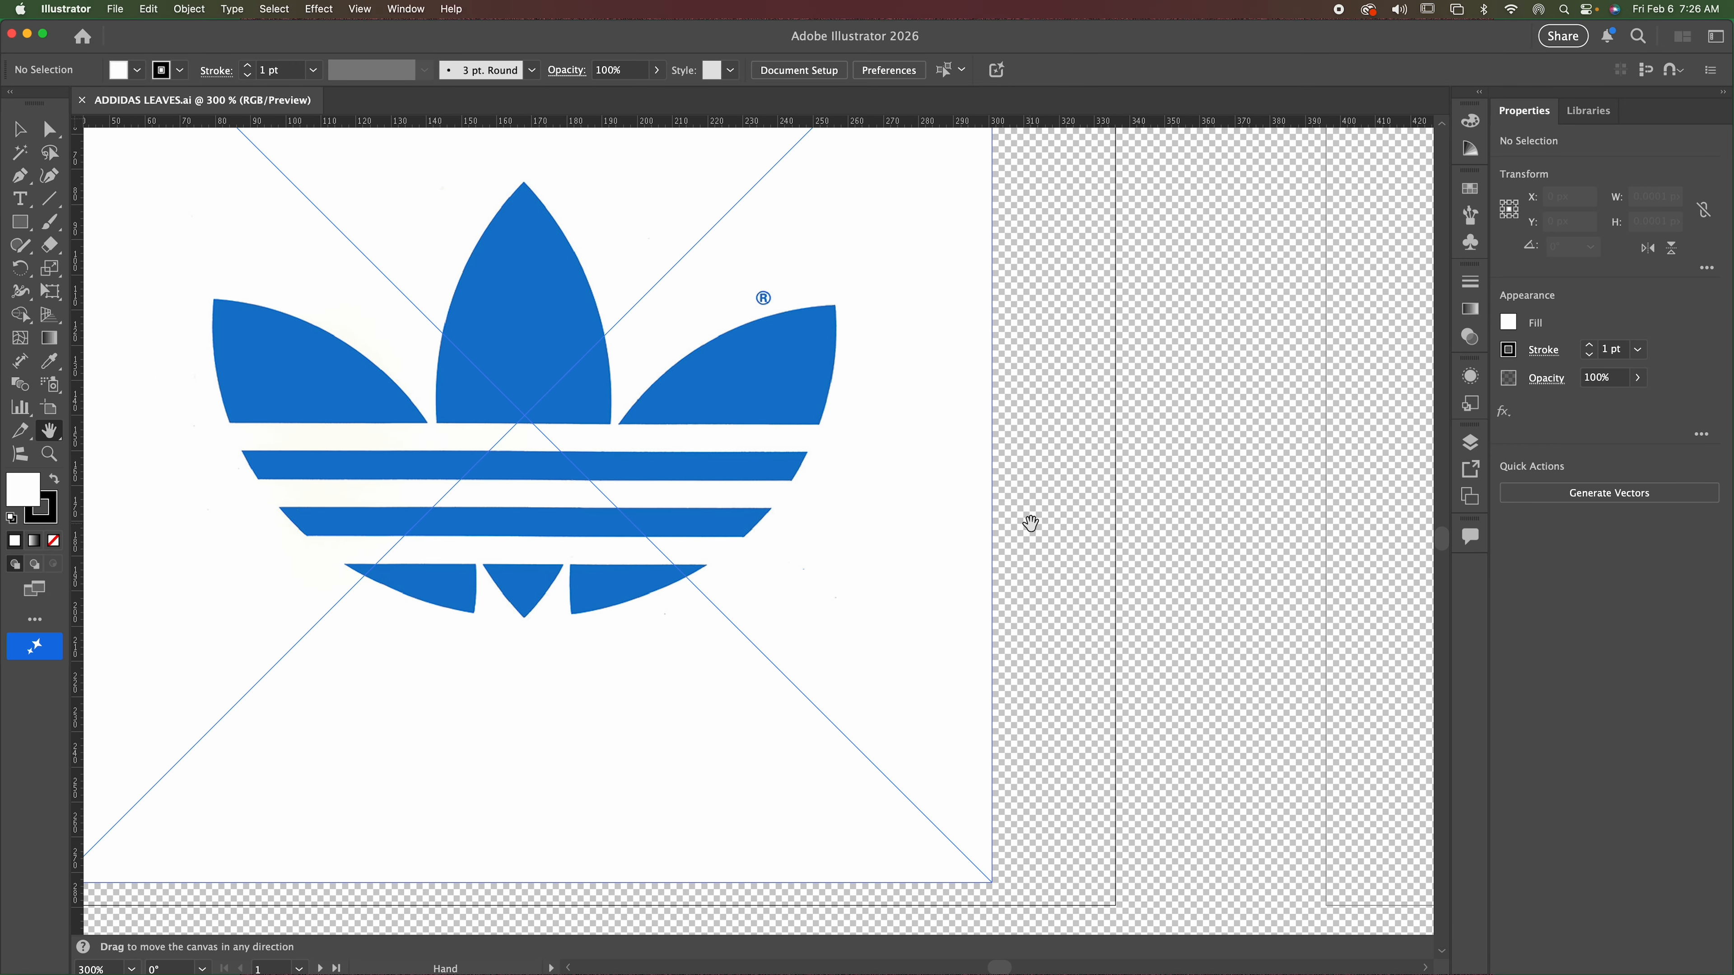
pyautogui.hscroll(5, 1030, 524)
pyautogui.scroll(3, 1030, 523)
pyautogui.hscroll(8, 1030, 524)
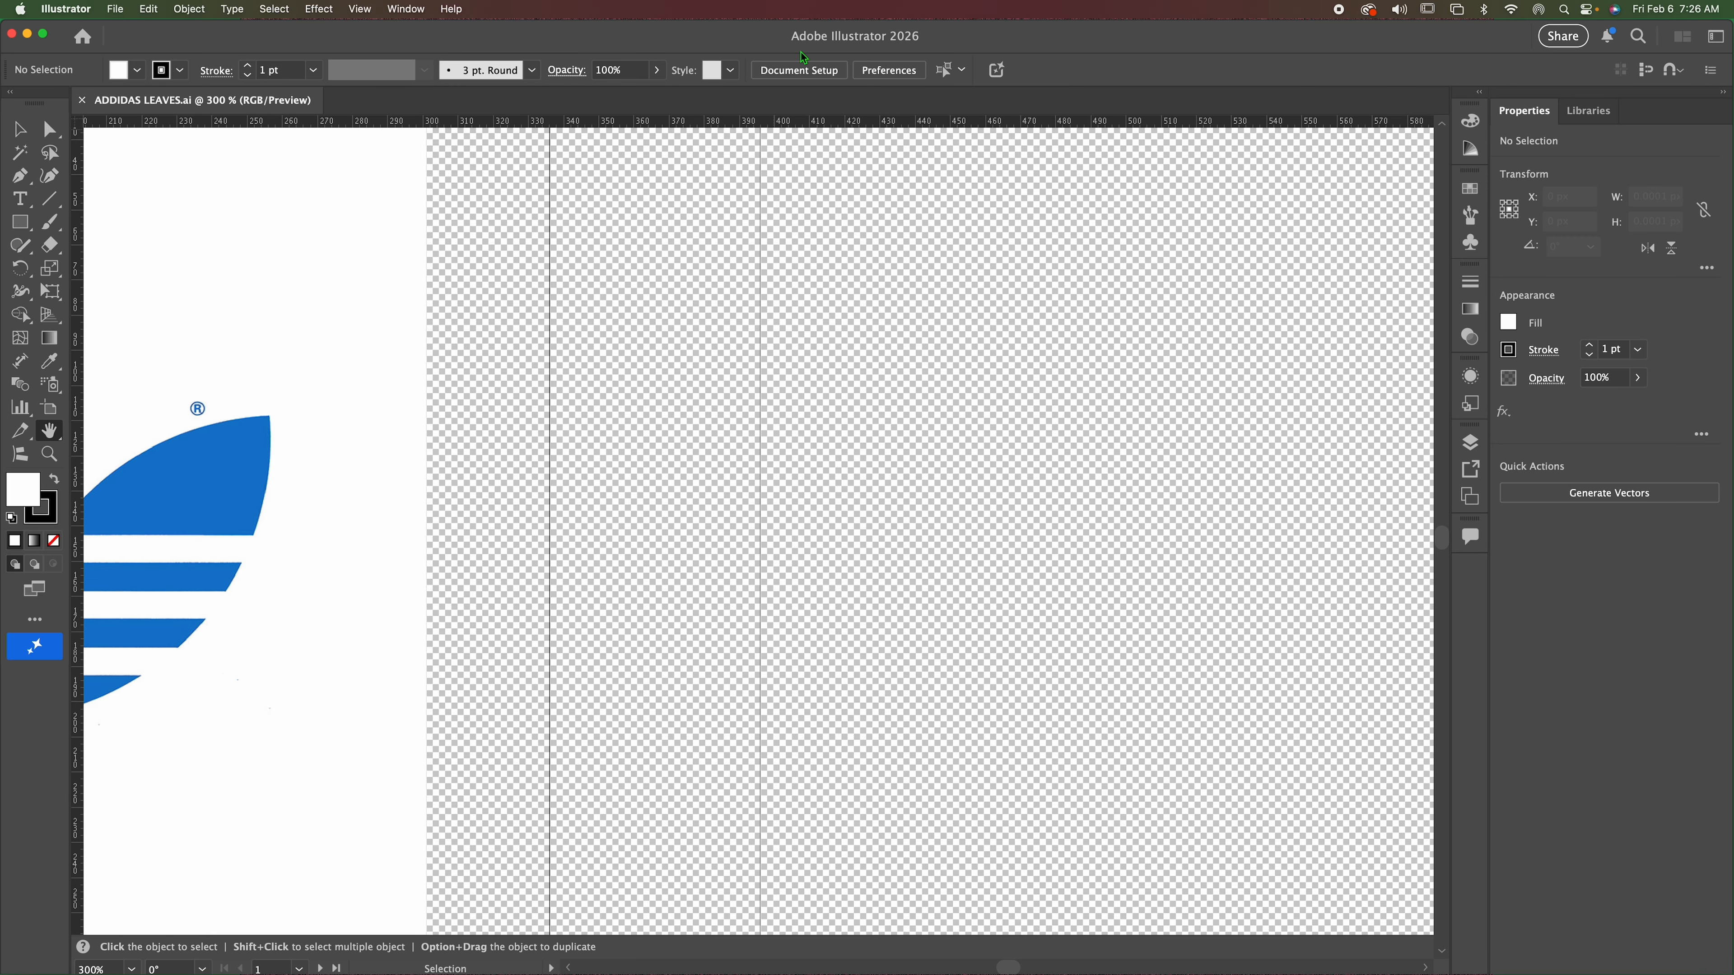
# Duplicate the Adidas logo image onto the empty second artboard, level with the original, and clear the selection.
pyautogui.press('super+1')
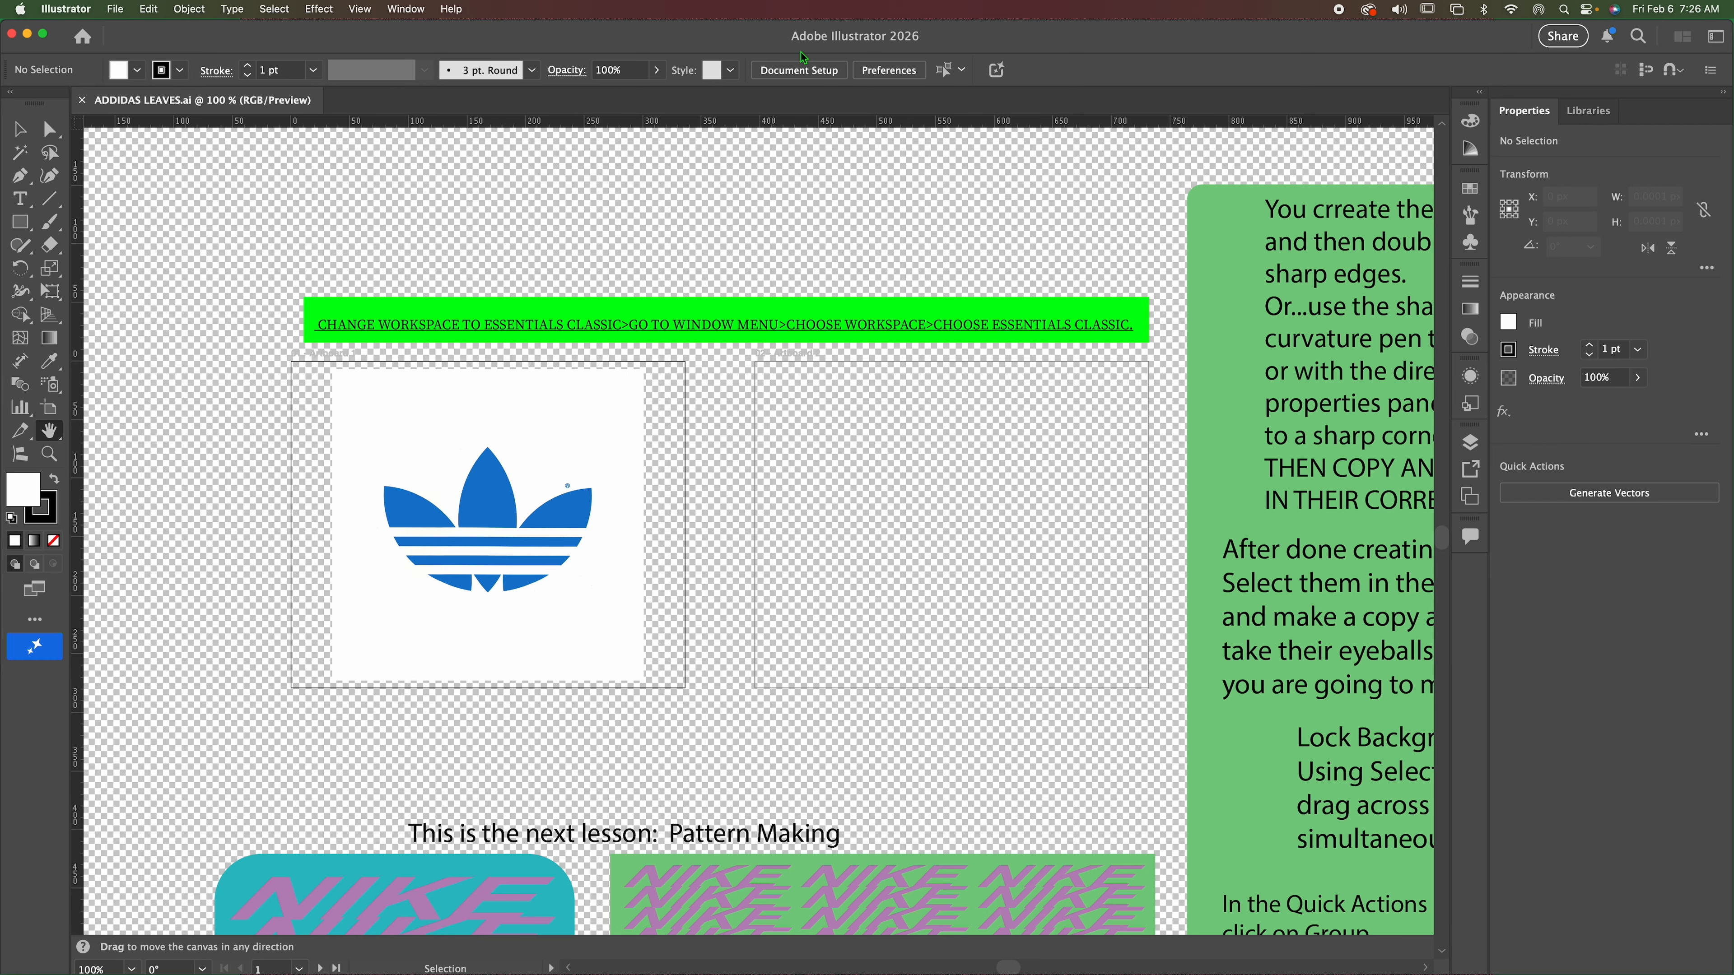
pyautogui.scroll(-3, 705, 290)
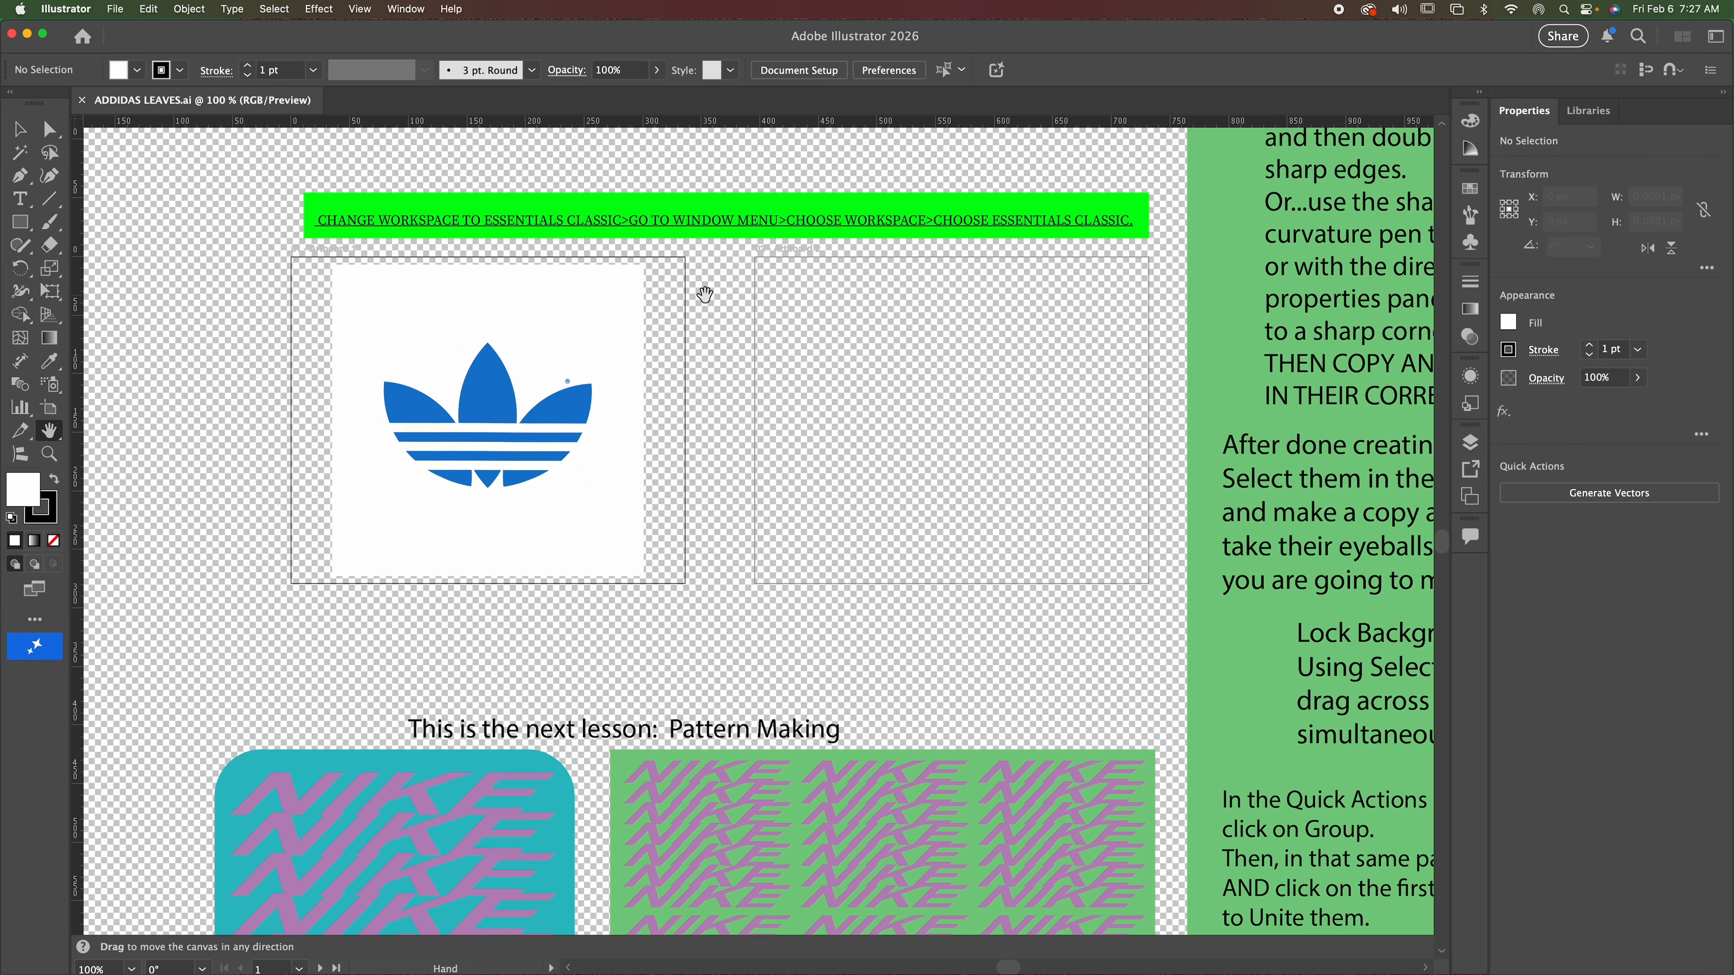
pyautogui.scroll(2, 852, 324)
pyautogui.hscroll(1, 852, 324)
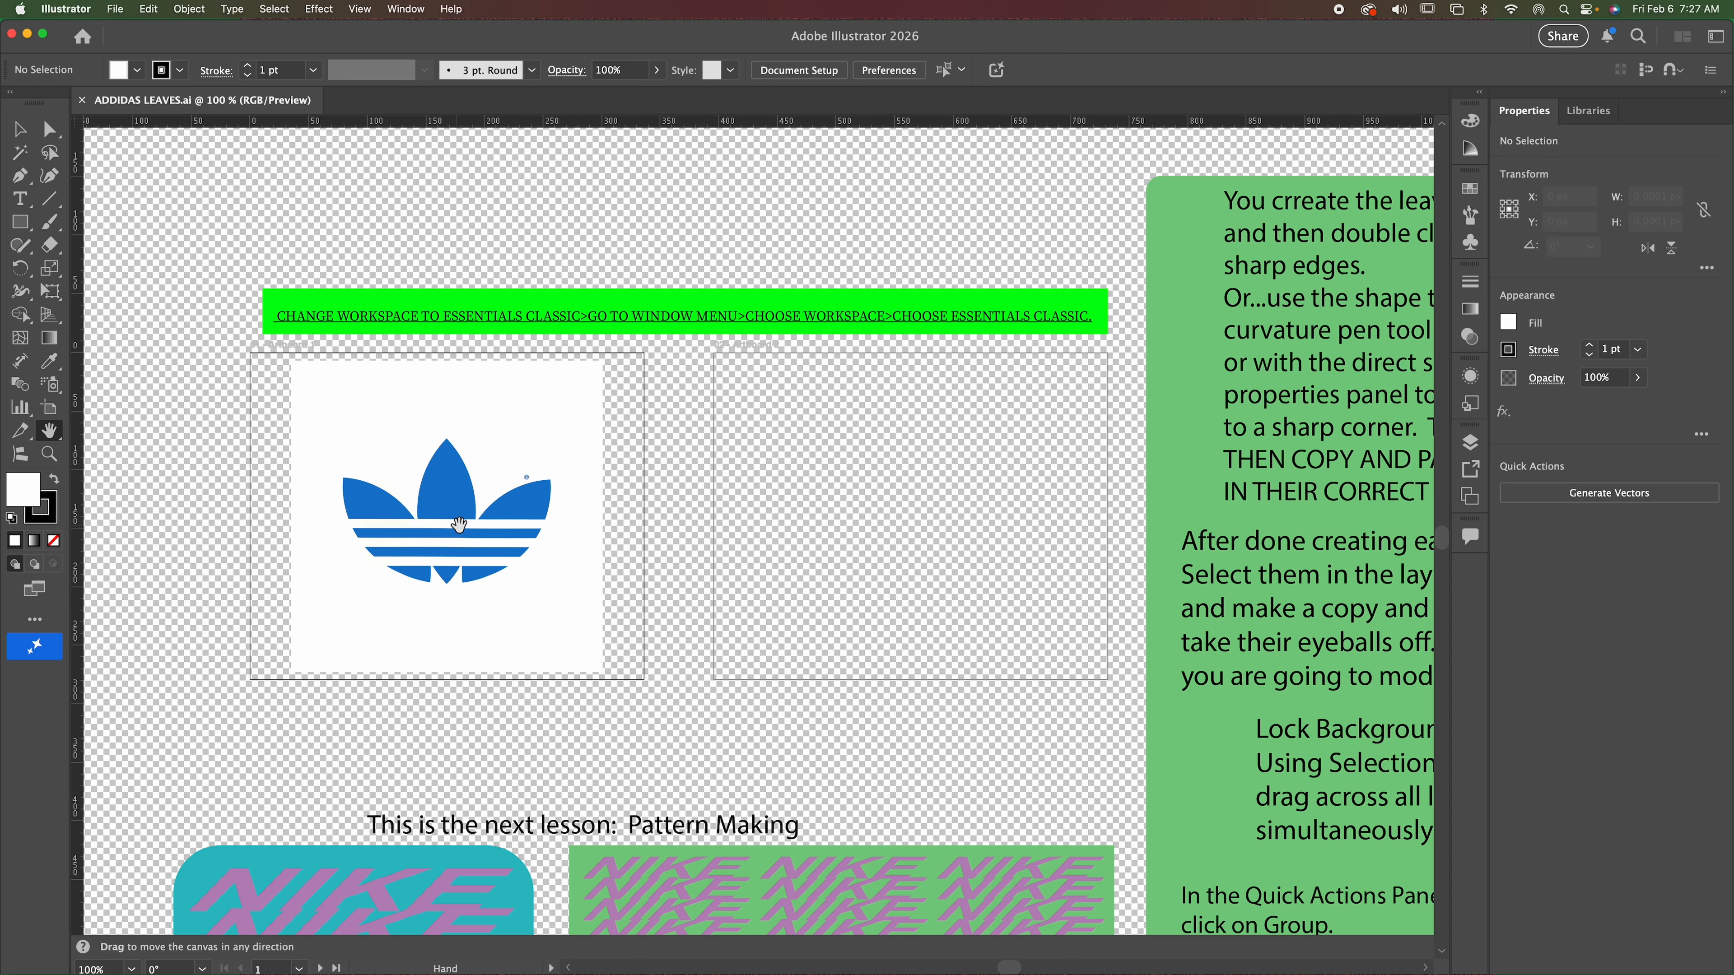
pyautogui.press('v')
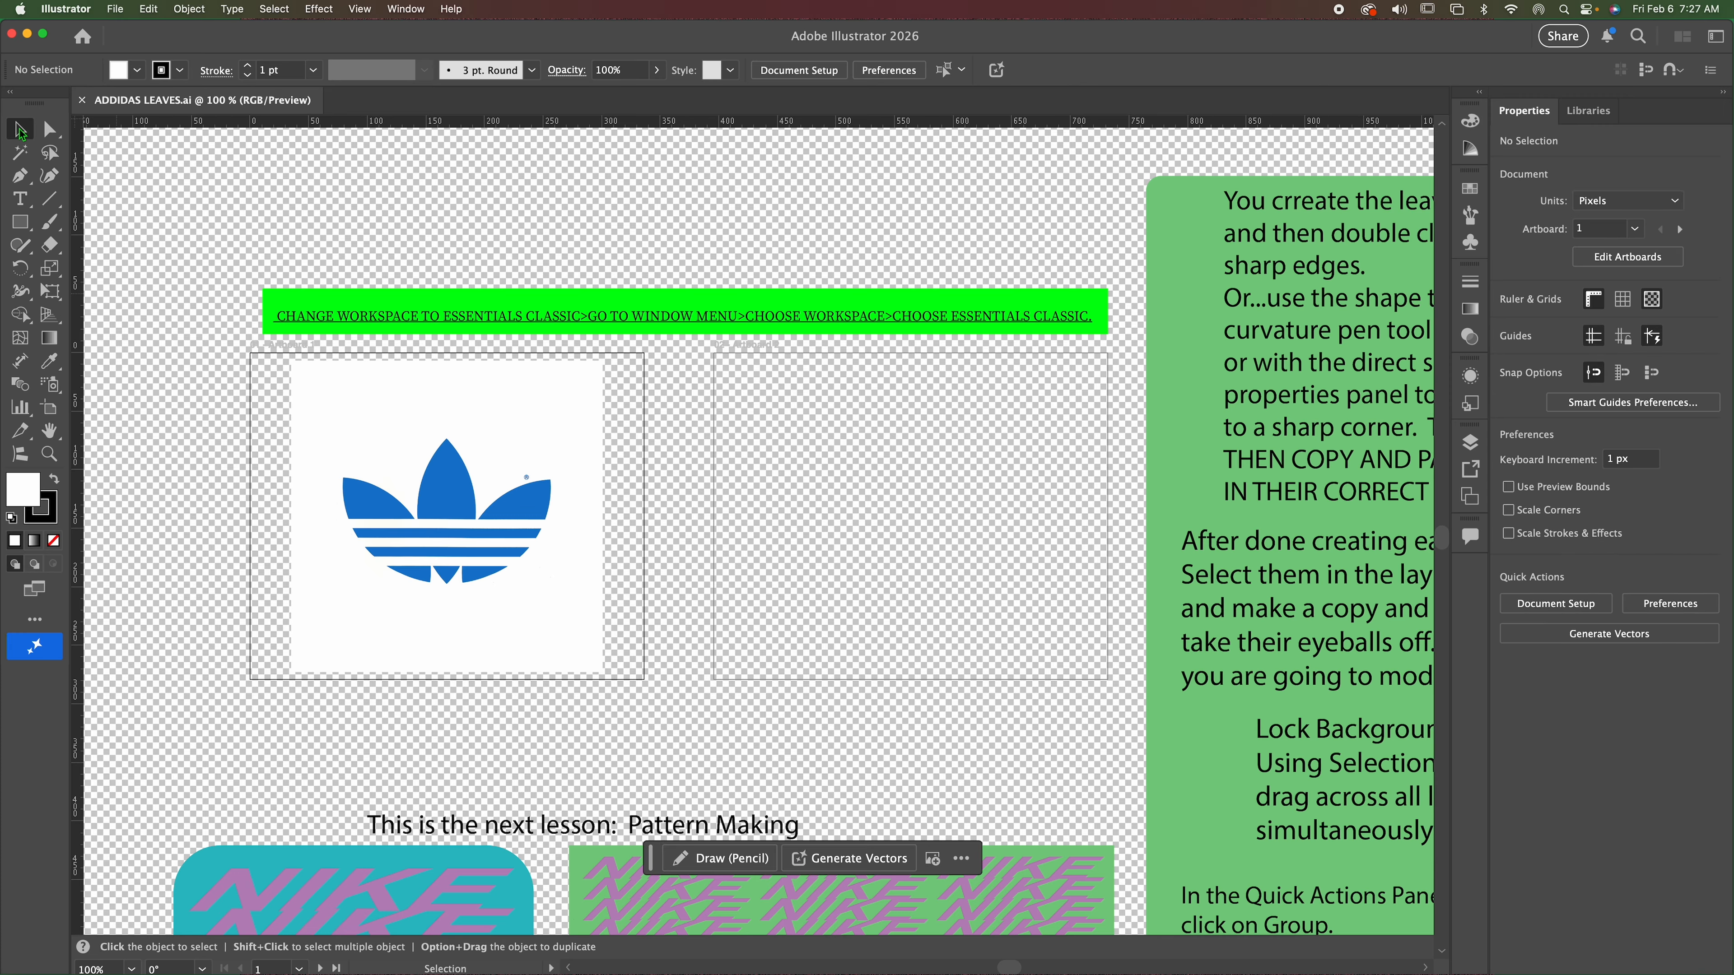
pyautogui.moveTo(503, 546); pyautogui.dragTo(504, 548)
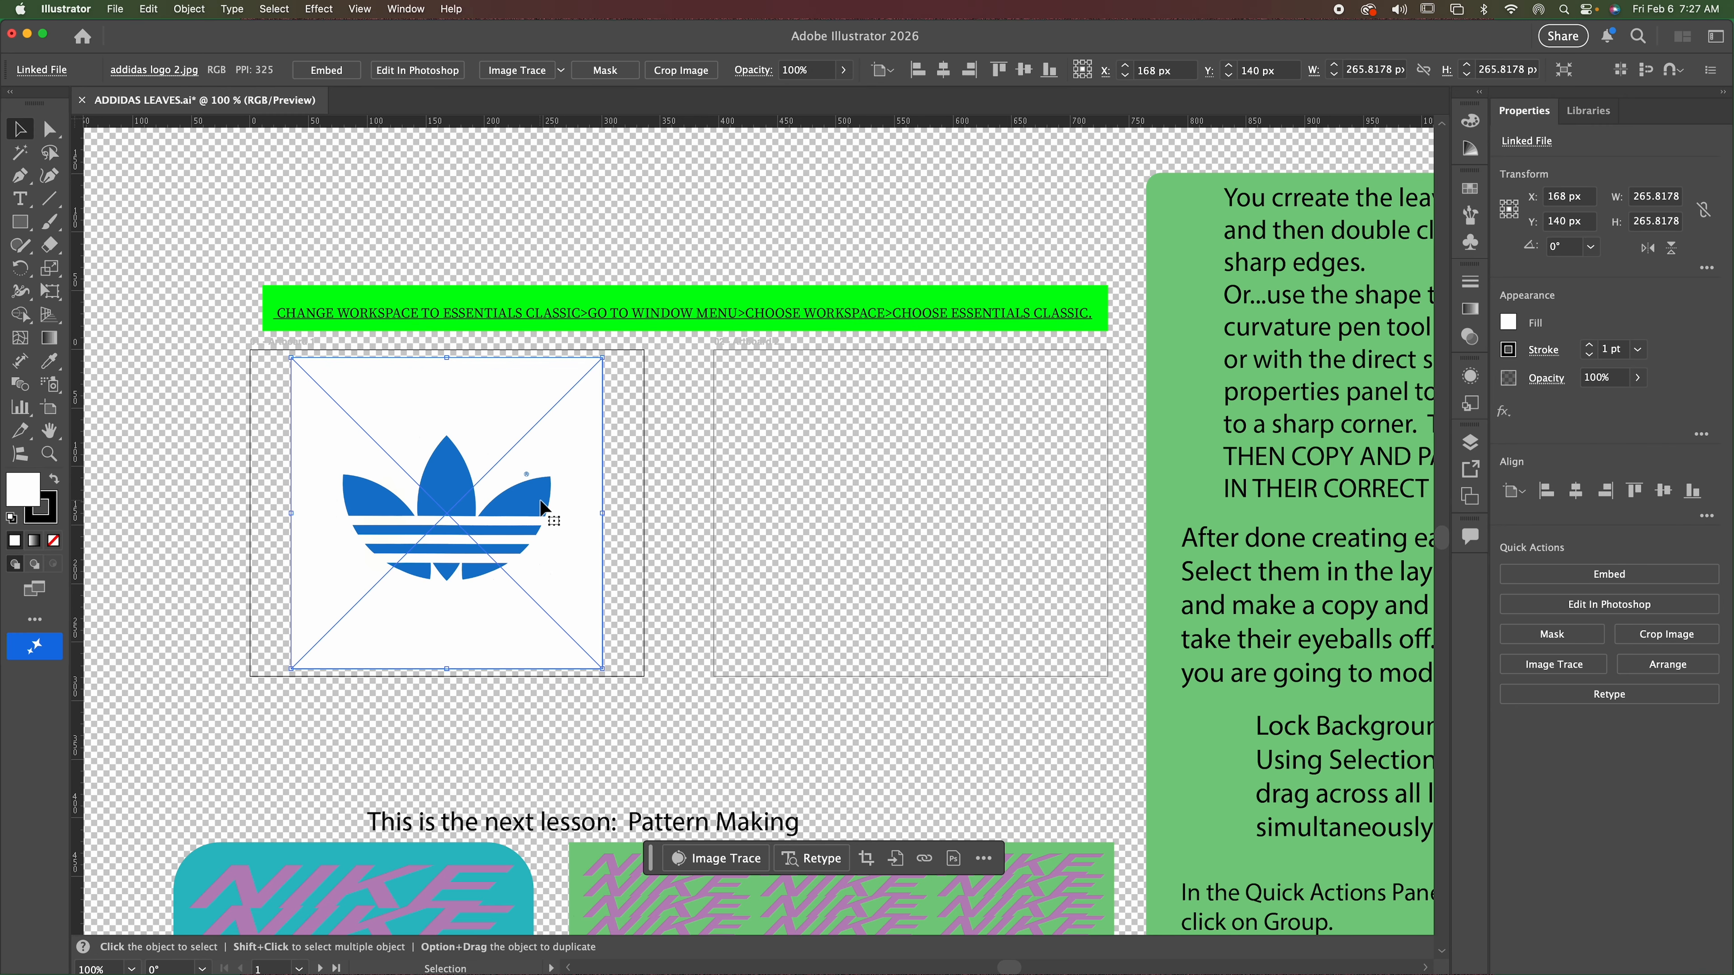
pyautogui.scroll(-1, 539, 497)
pyautogui.moveTo(539, 489); pyautogui.dragTo(1001, 488)
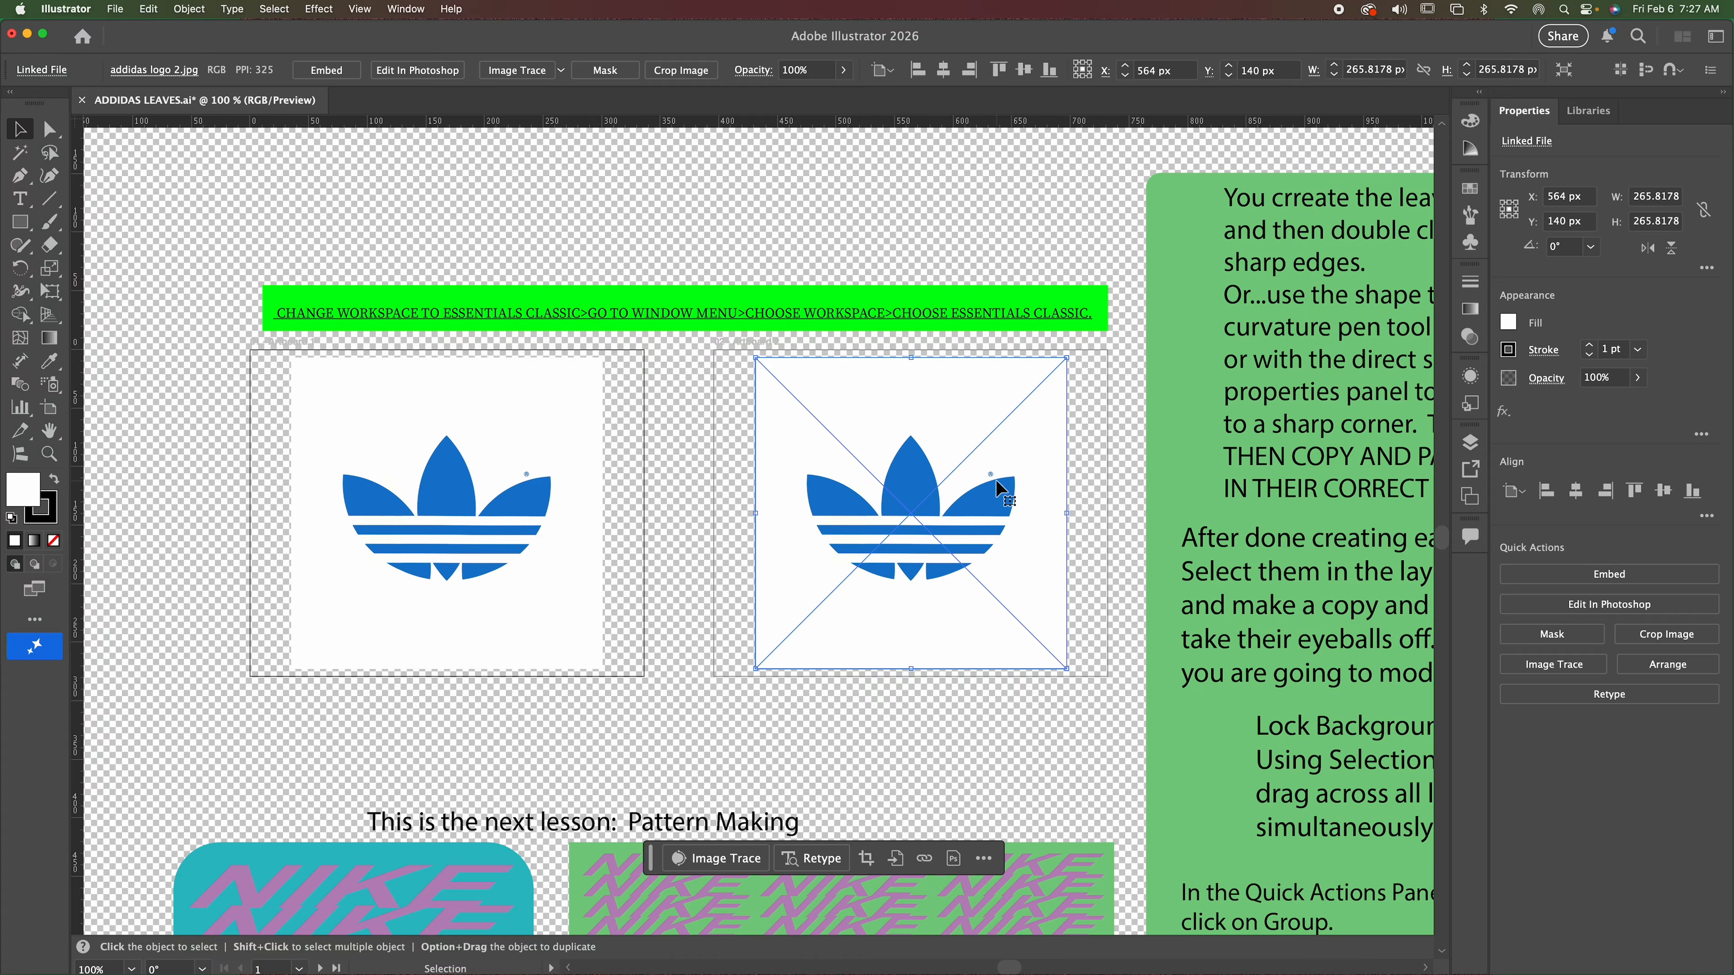
pyautogui.click(788, 190)
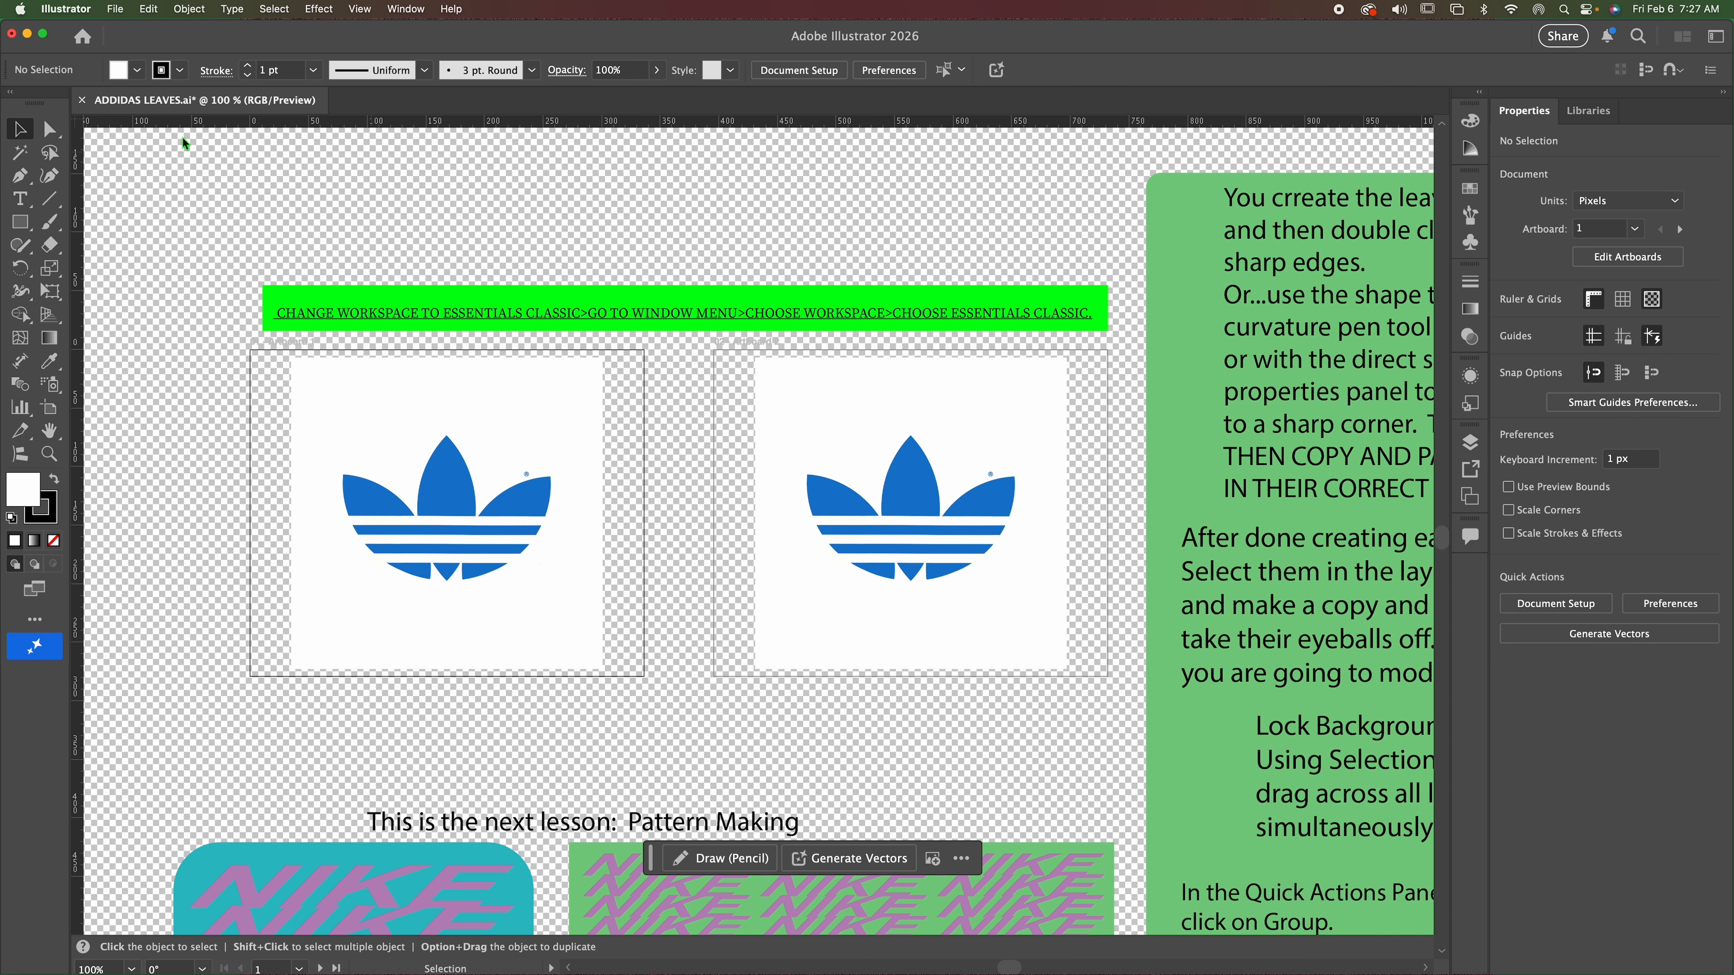
# Copy the original logo image on the first artboard to the clipboard and clear the selection.
pyautogui.click(437, 492)
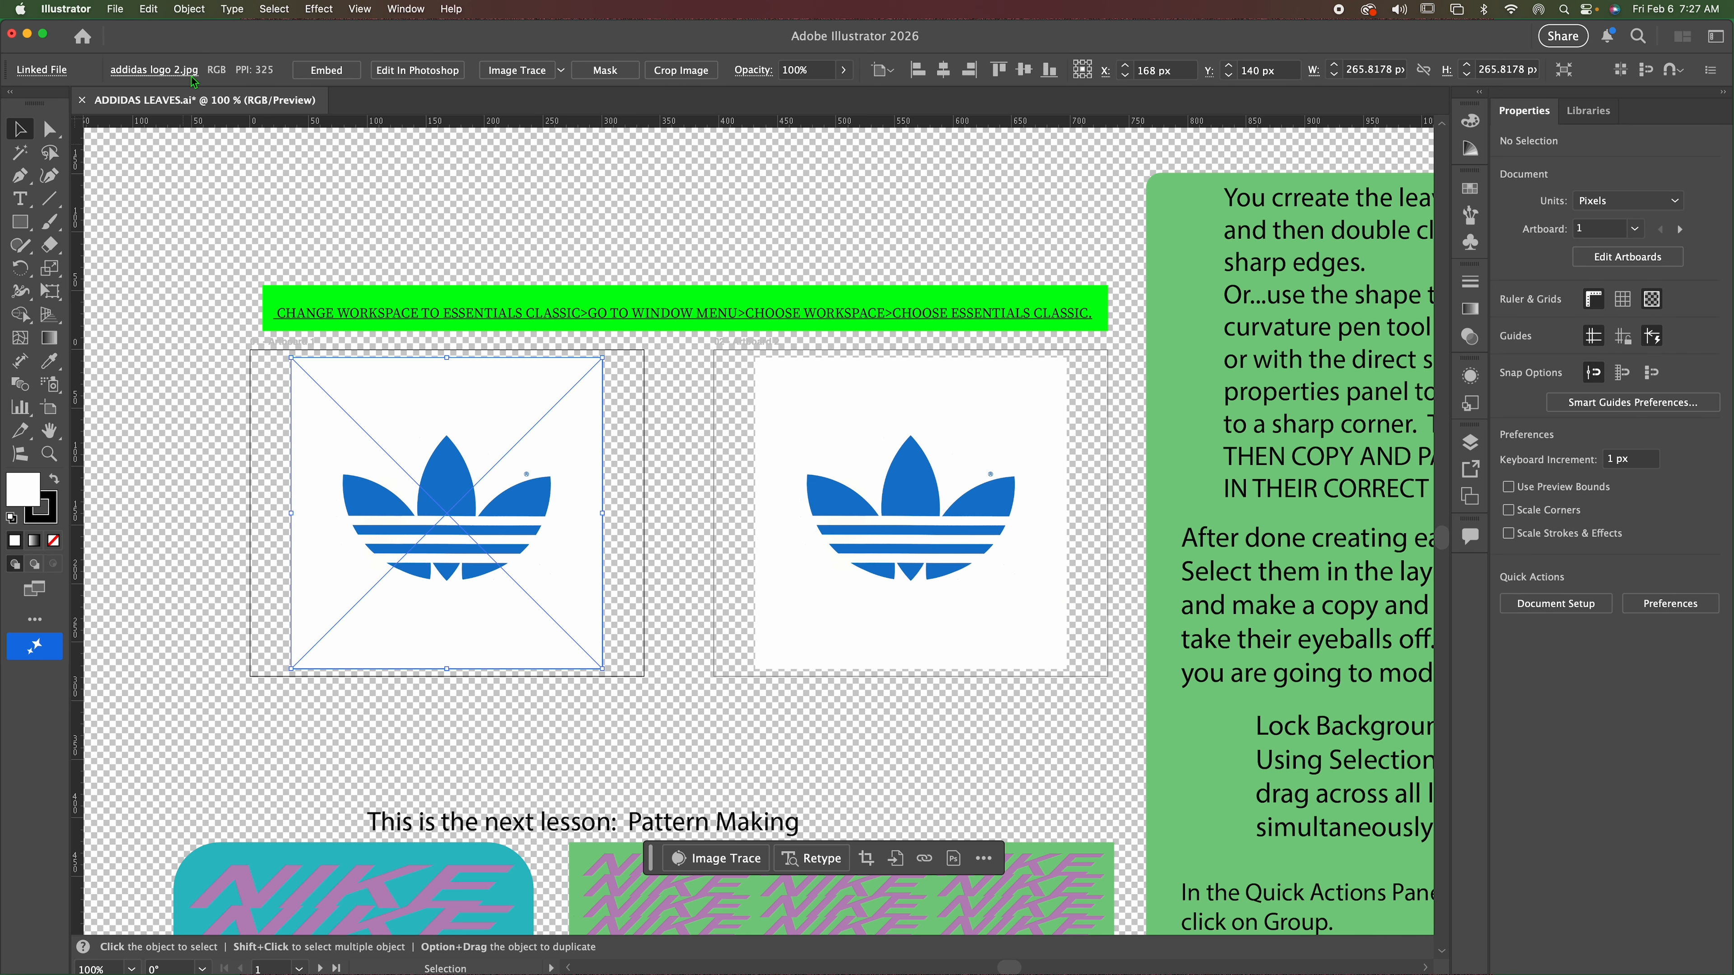
pyautogui.click(148, 9)
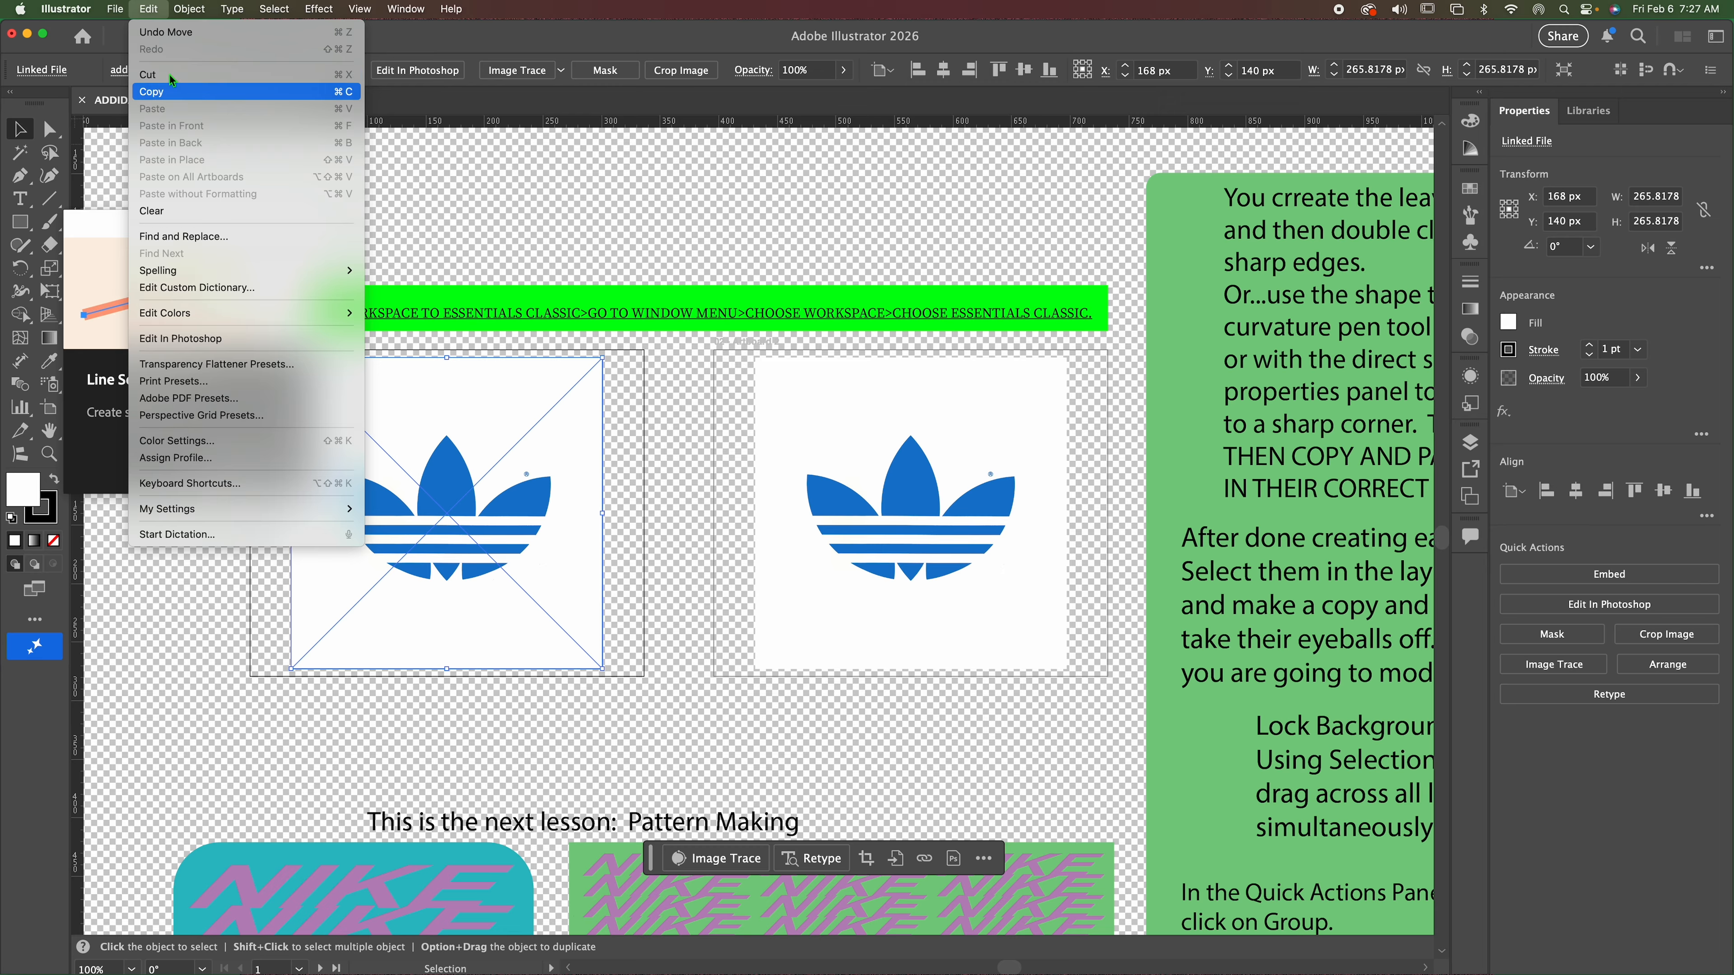
pyautogui.click(152, 91)
pyautogui.click(823, 238)
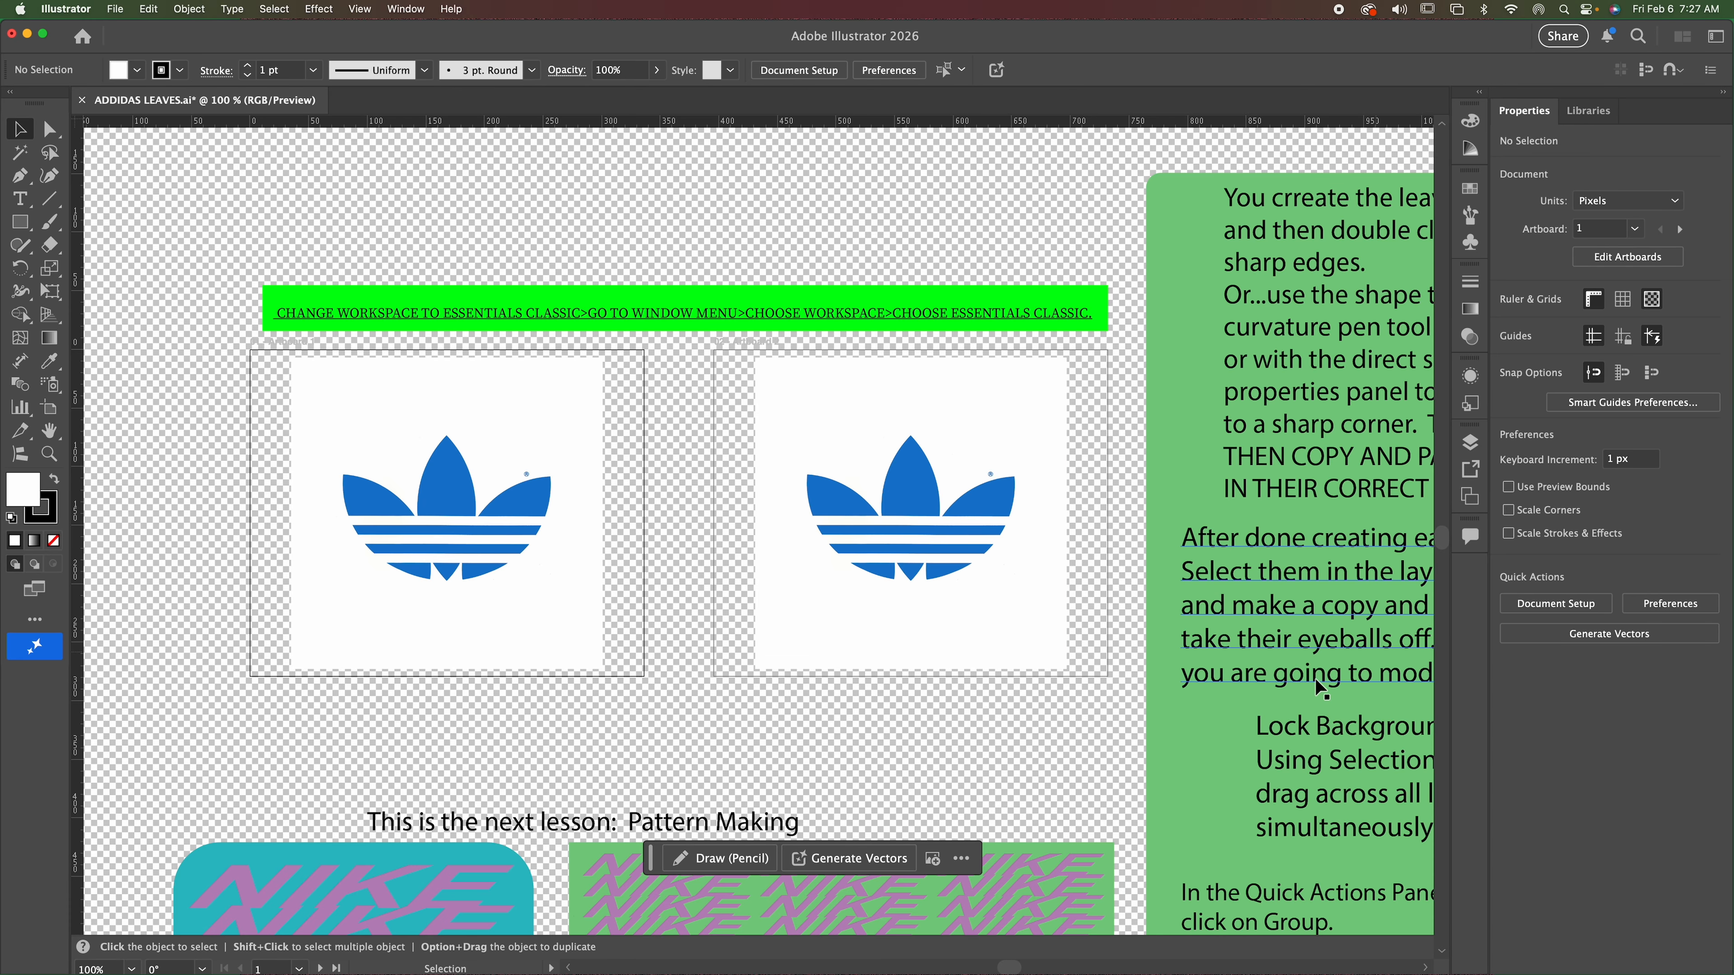
# Draw a narrow ellipse about 36 px wide and 122 px tall from the tip of the central leaf on the duplicated logo.
pyautogui.hscroll(5, 1304, 682)
pyautogui.hscroll(-5, 1303, 682)
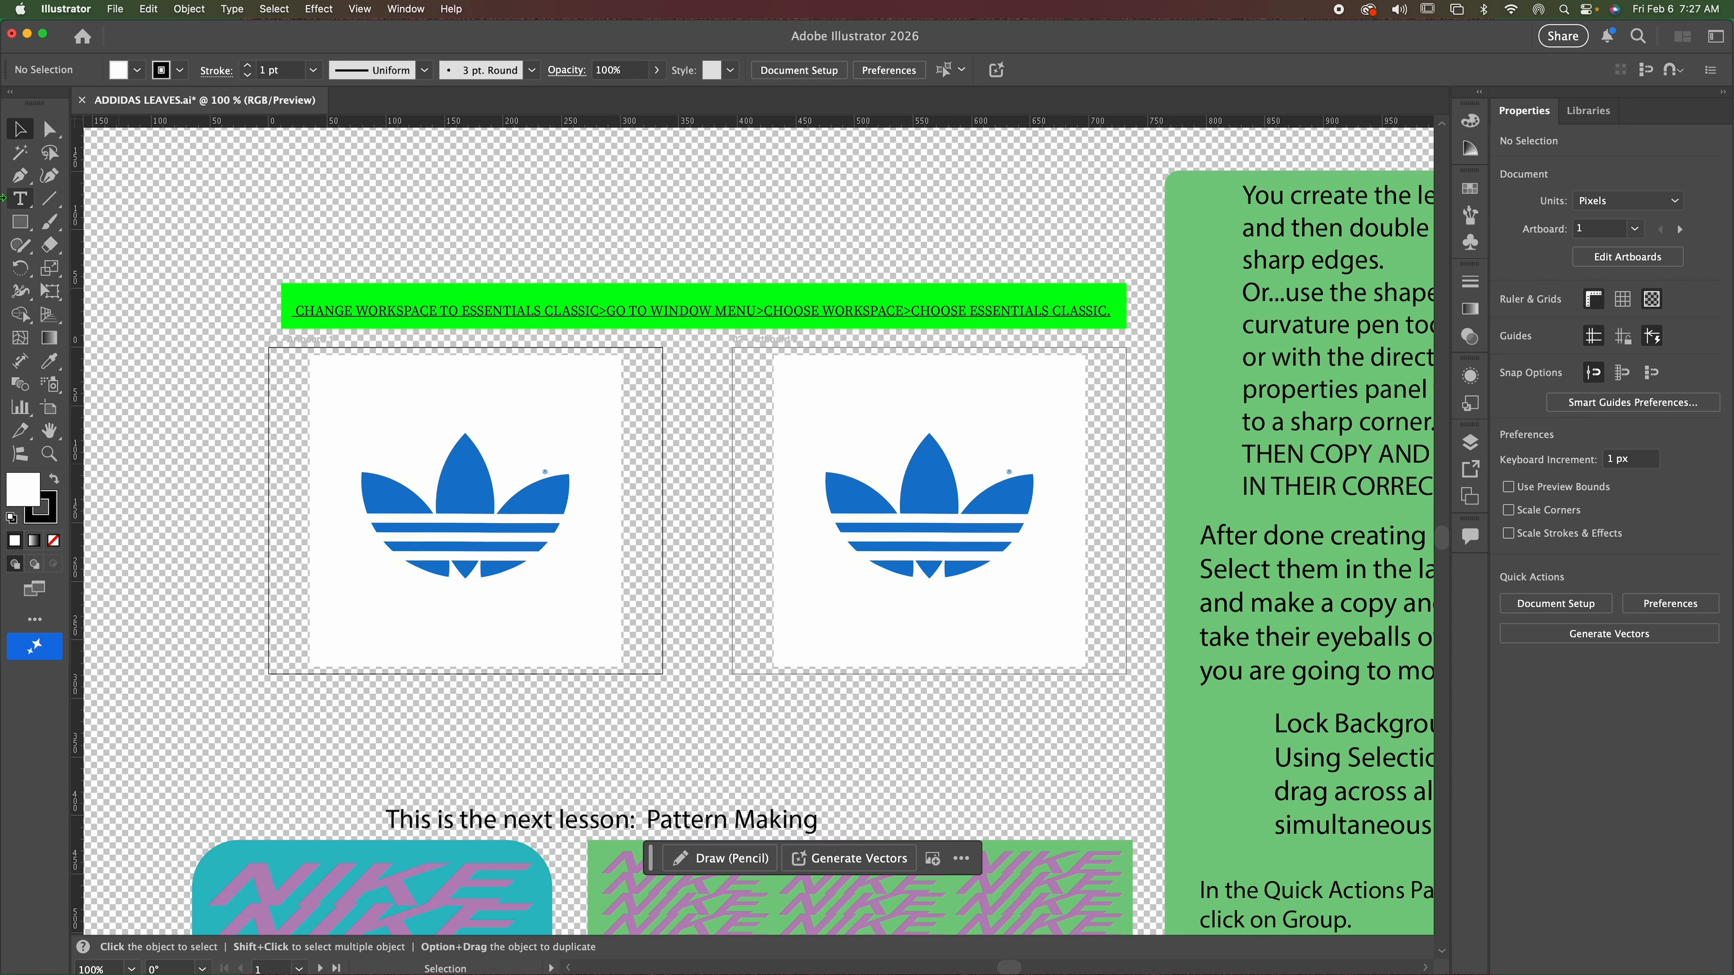
pyautogui.click(20, 225)
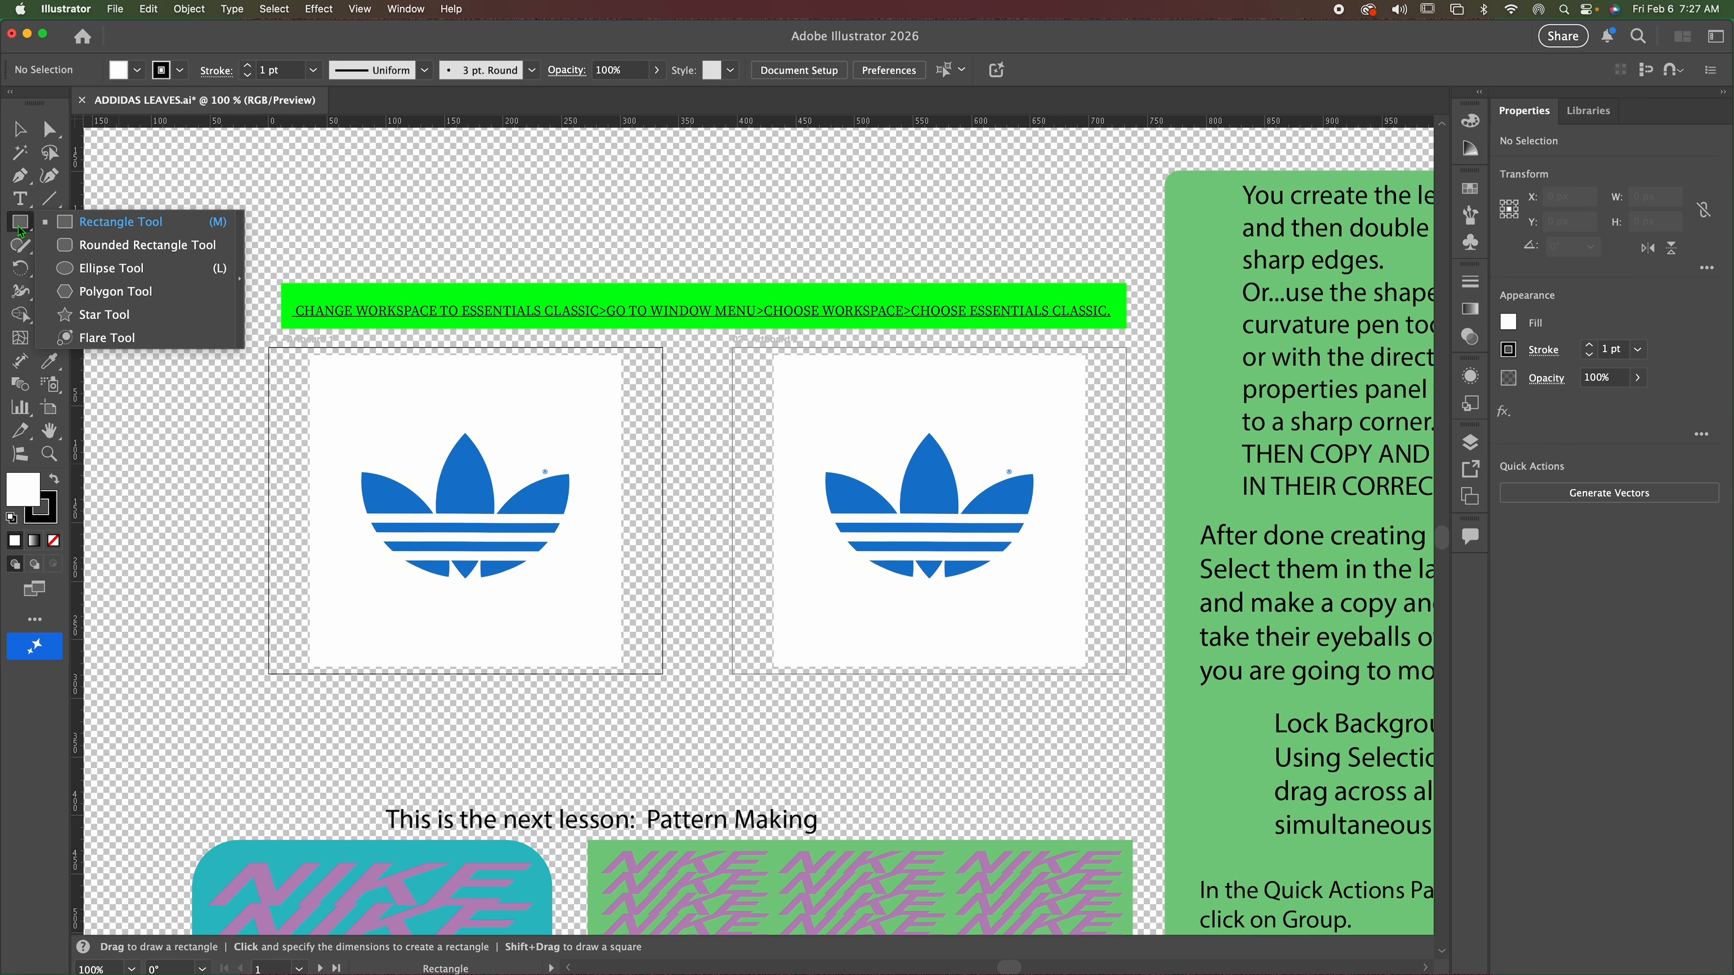
pyautogui.click(104, 271)
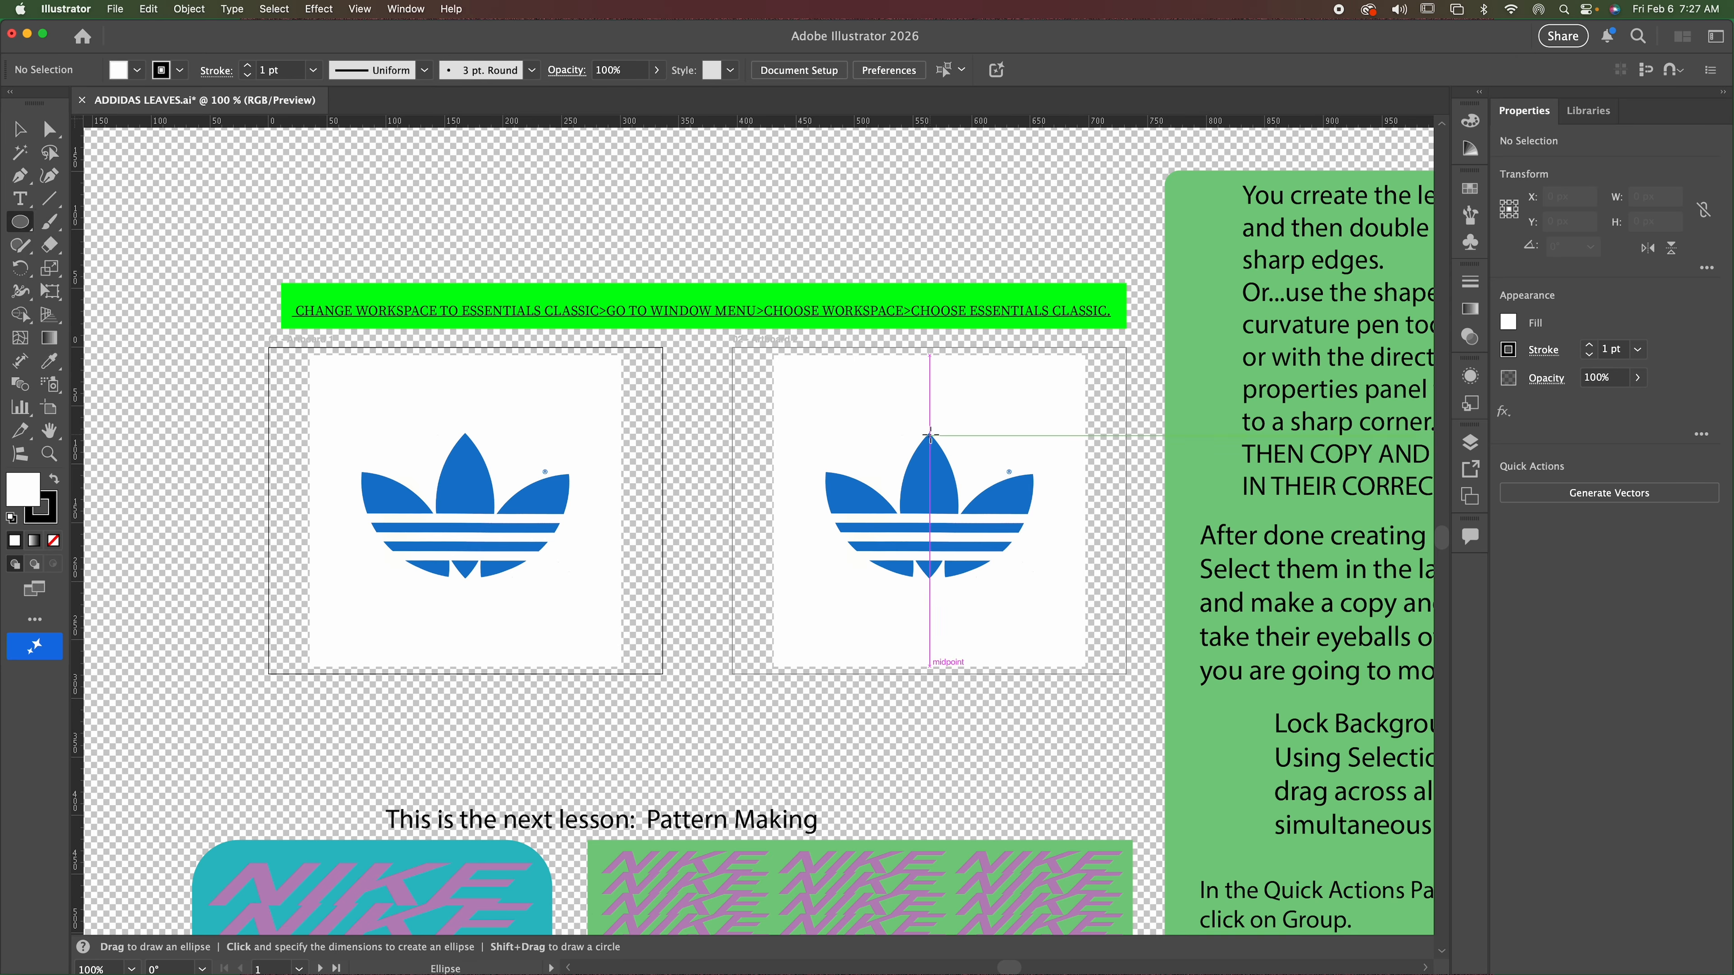
pyautogui.moveTo(930, 435); pyautogui.dragTo(975, 580)
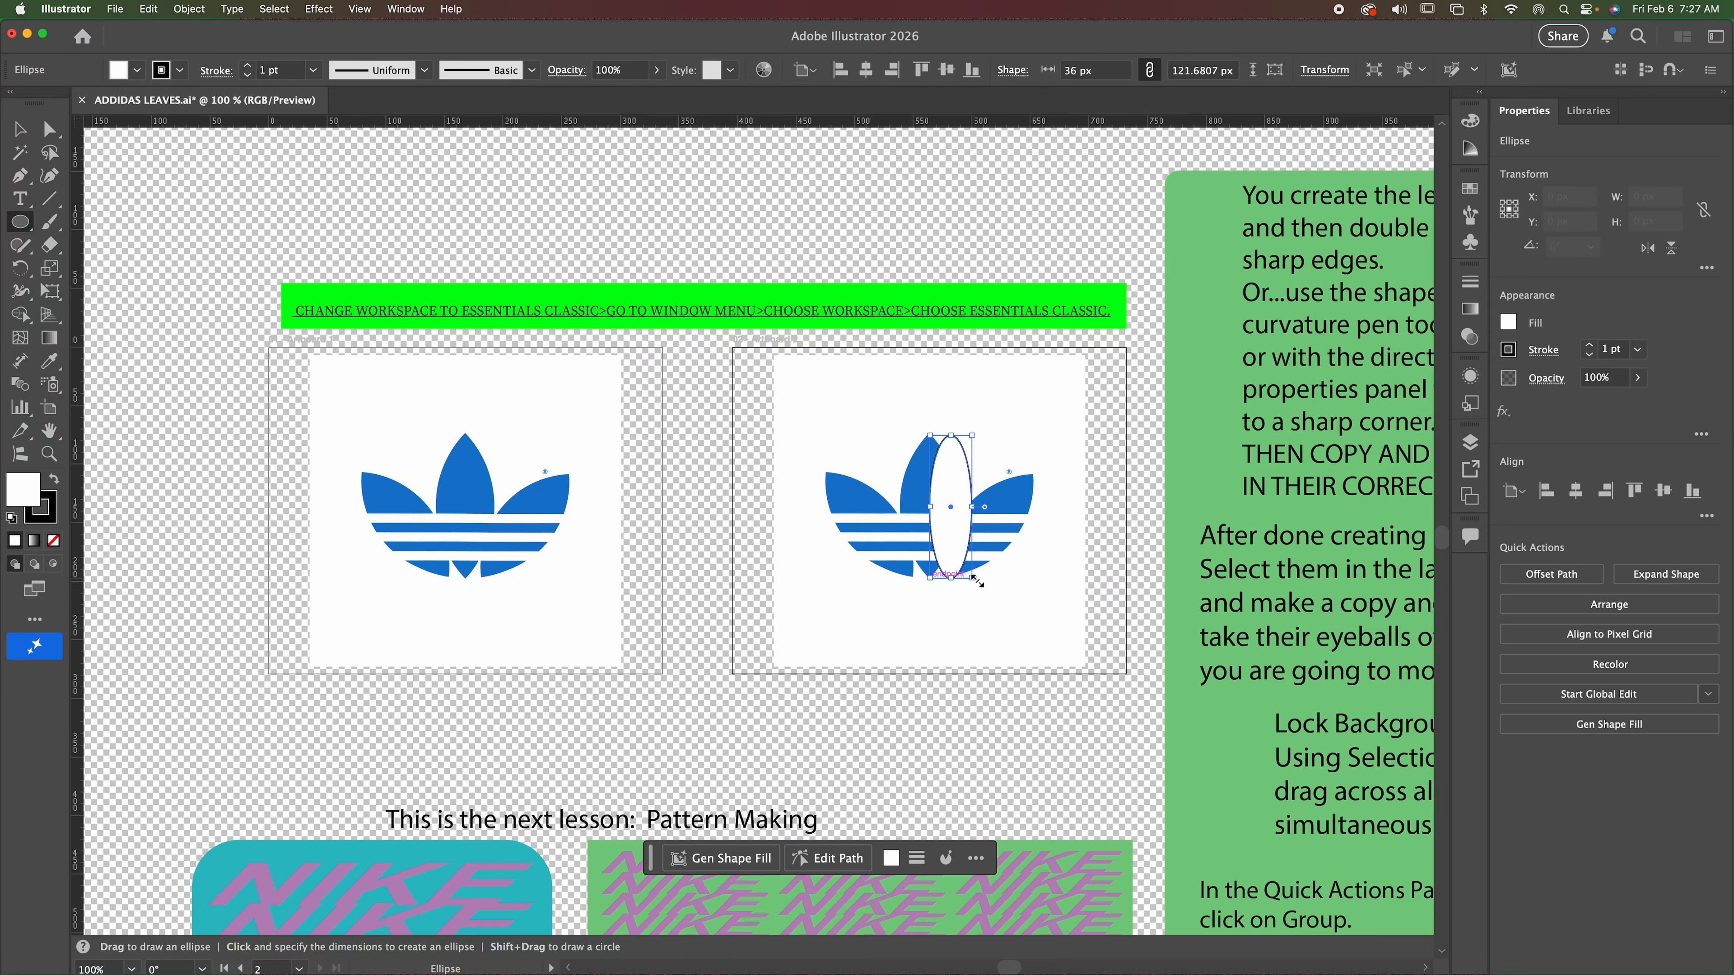
# Fill the ellipse with dark red from the recent colours and set its stroke to None.
pyautogui.click(1510, 324)
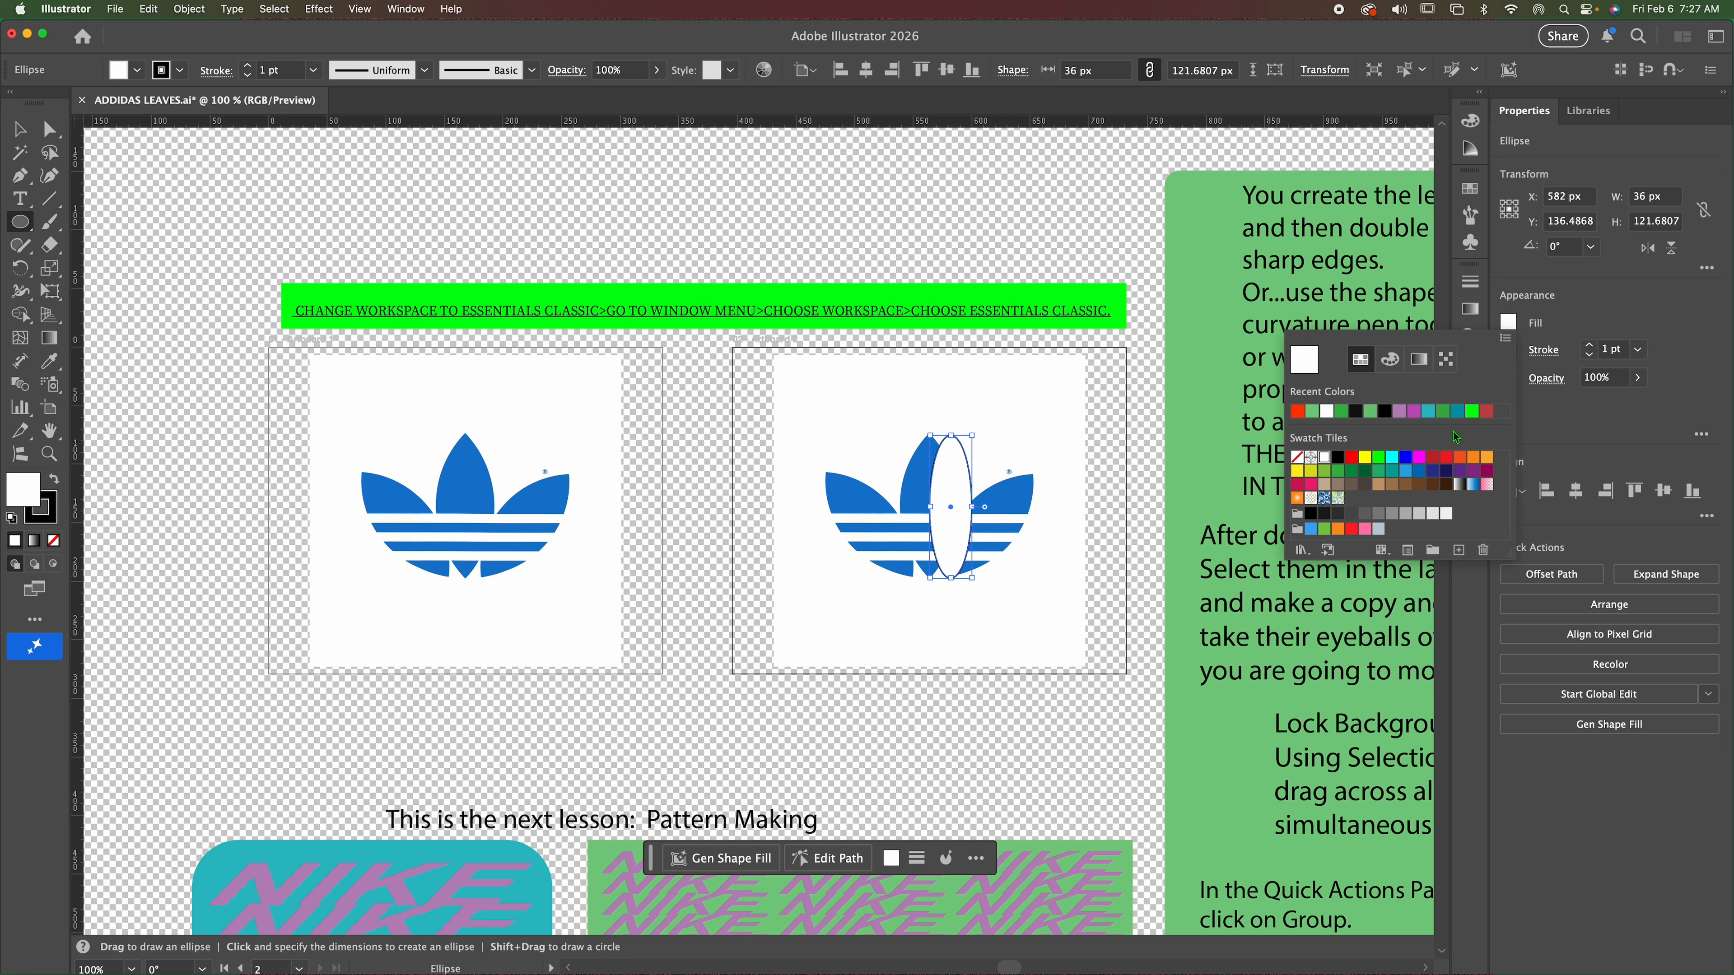
pyautogui.click(1486, 411)
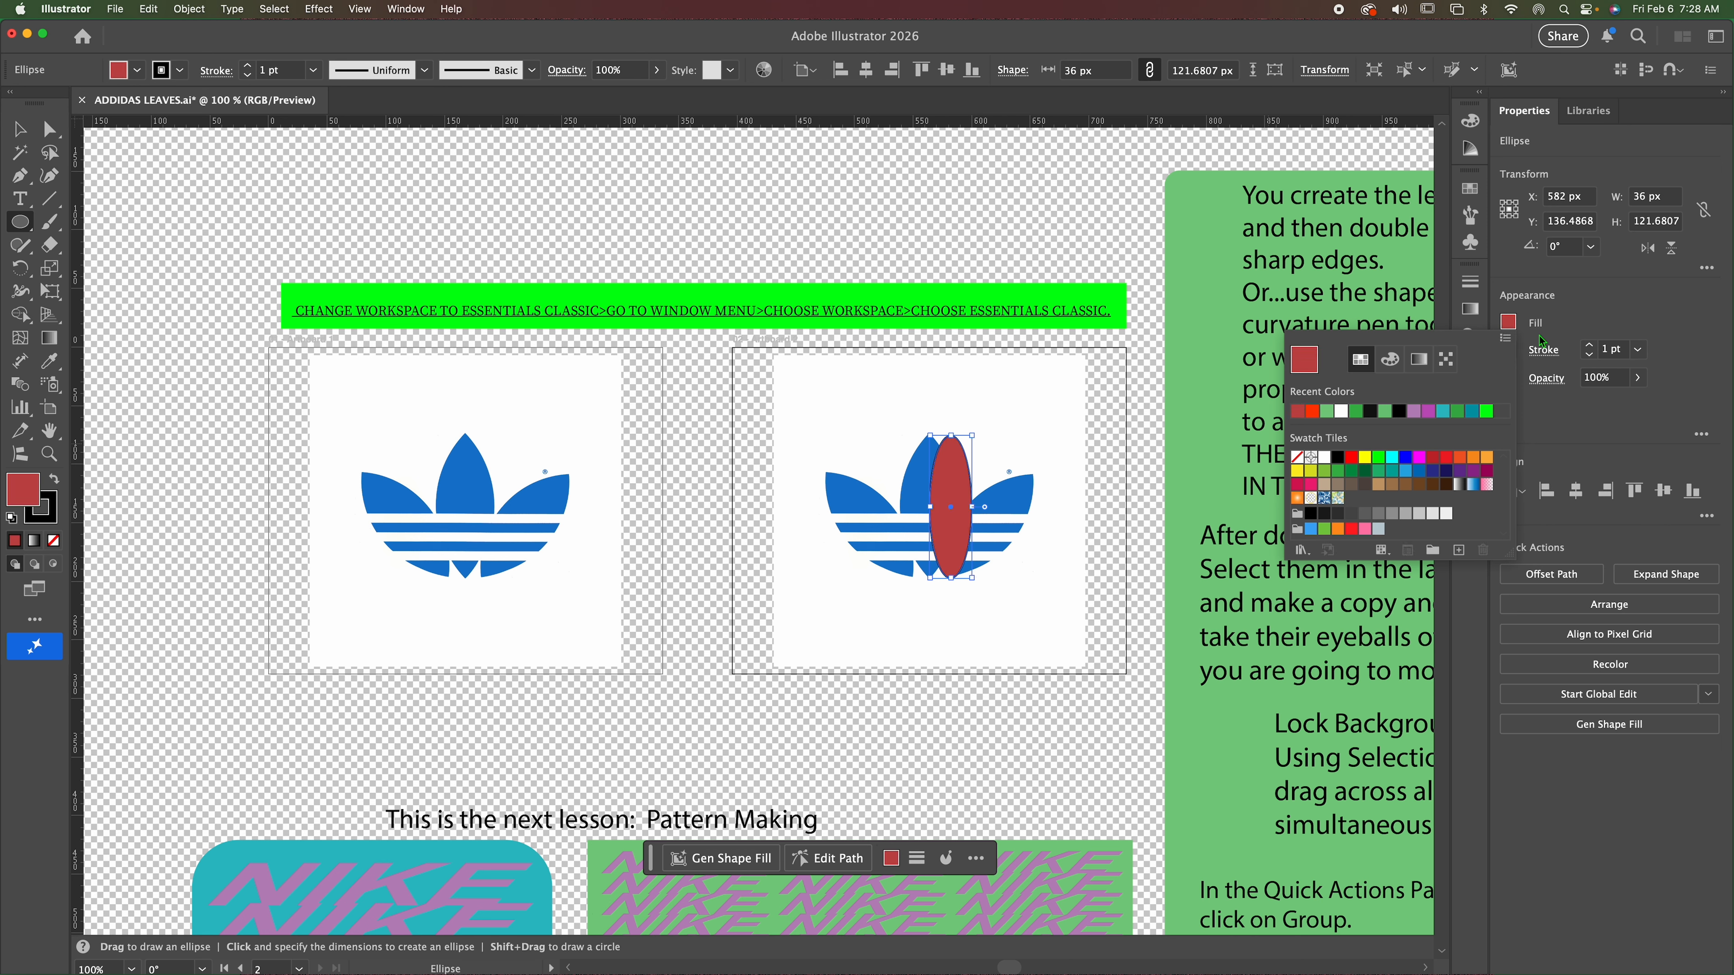
pyautogui.click(1509, 351)
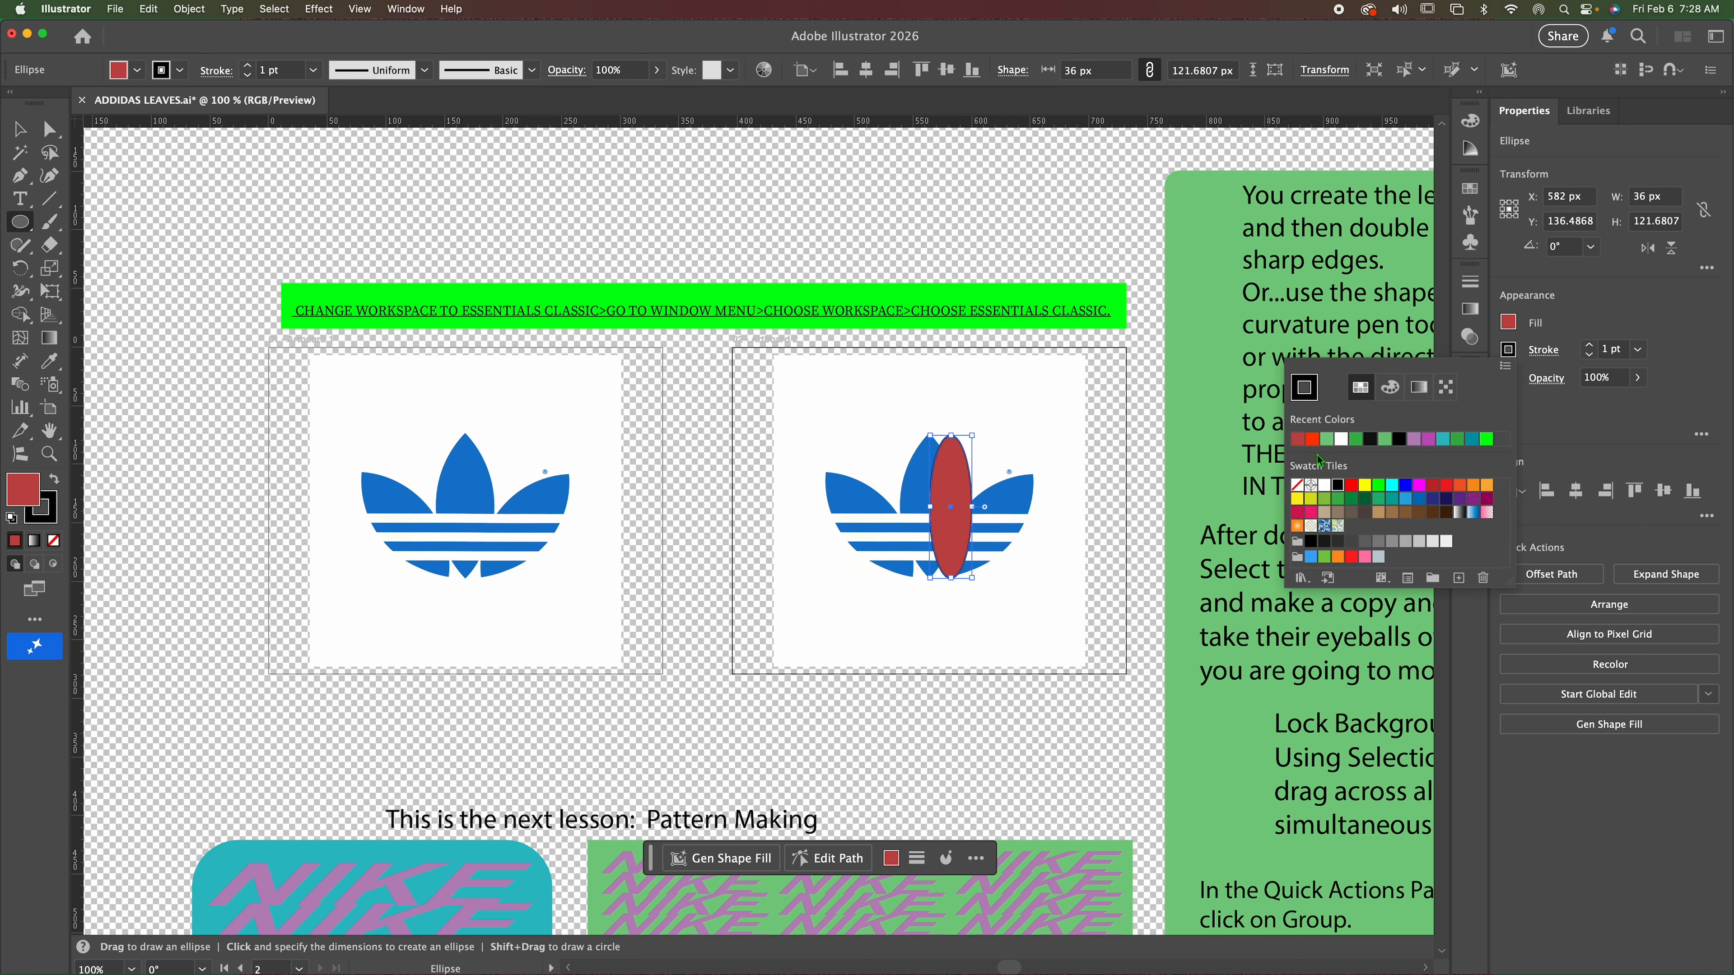
pyautogui.click(1297, 486)
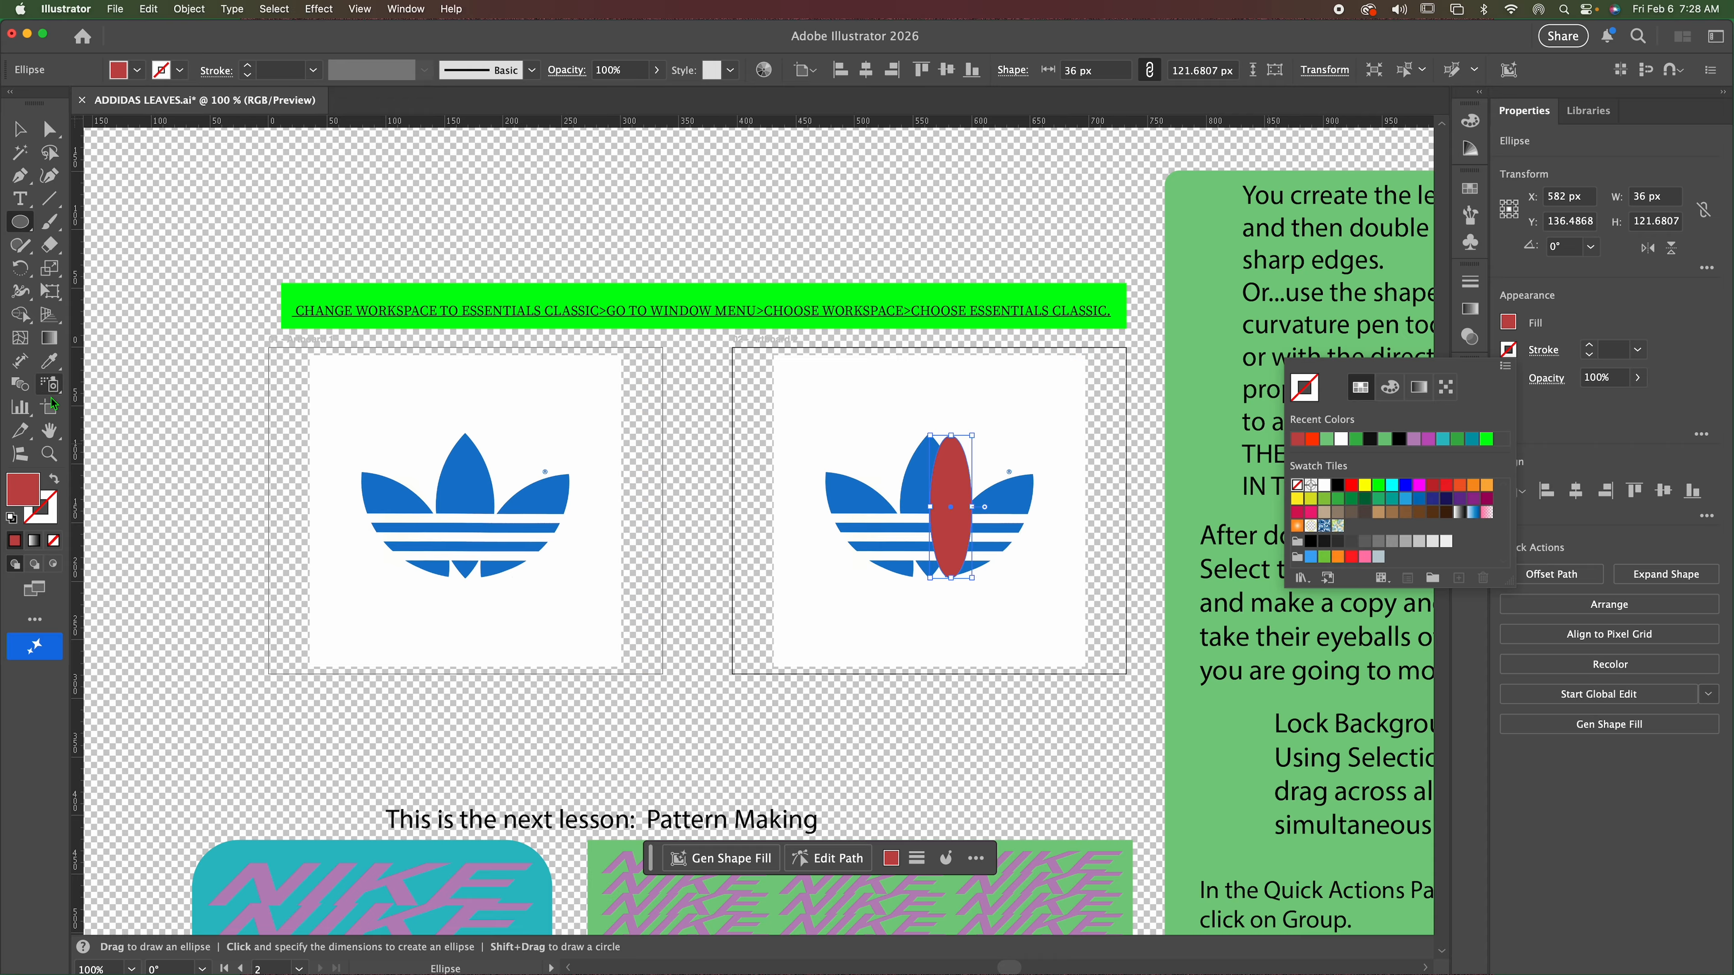
# Select only the top anchor point of the red ellipse for path editing.
pyautogui.click(945, 510)
pyautogui.click(916, 539)
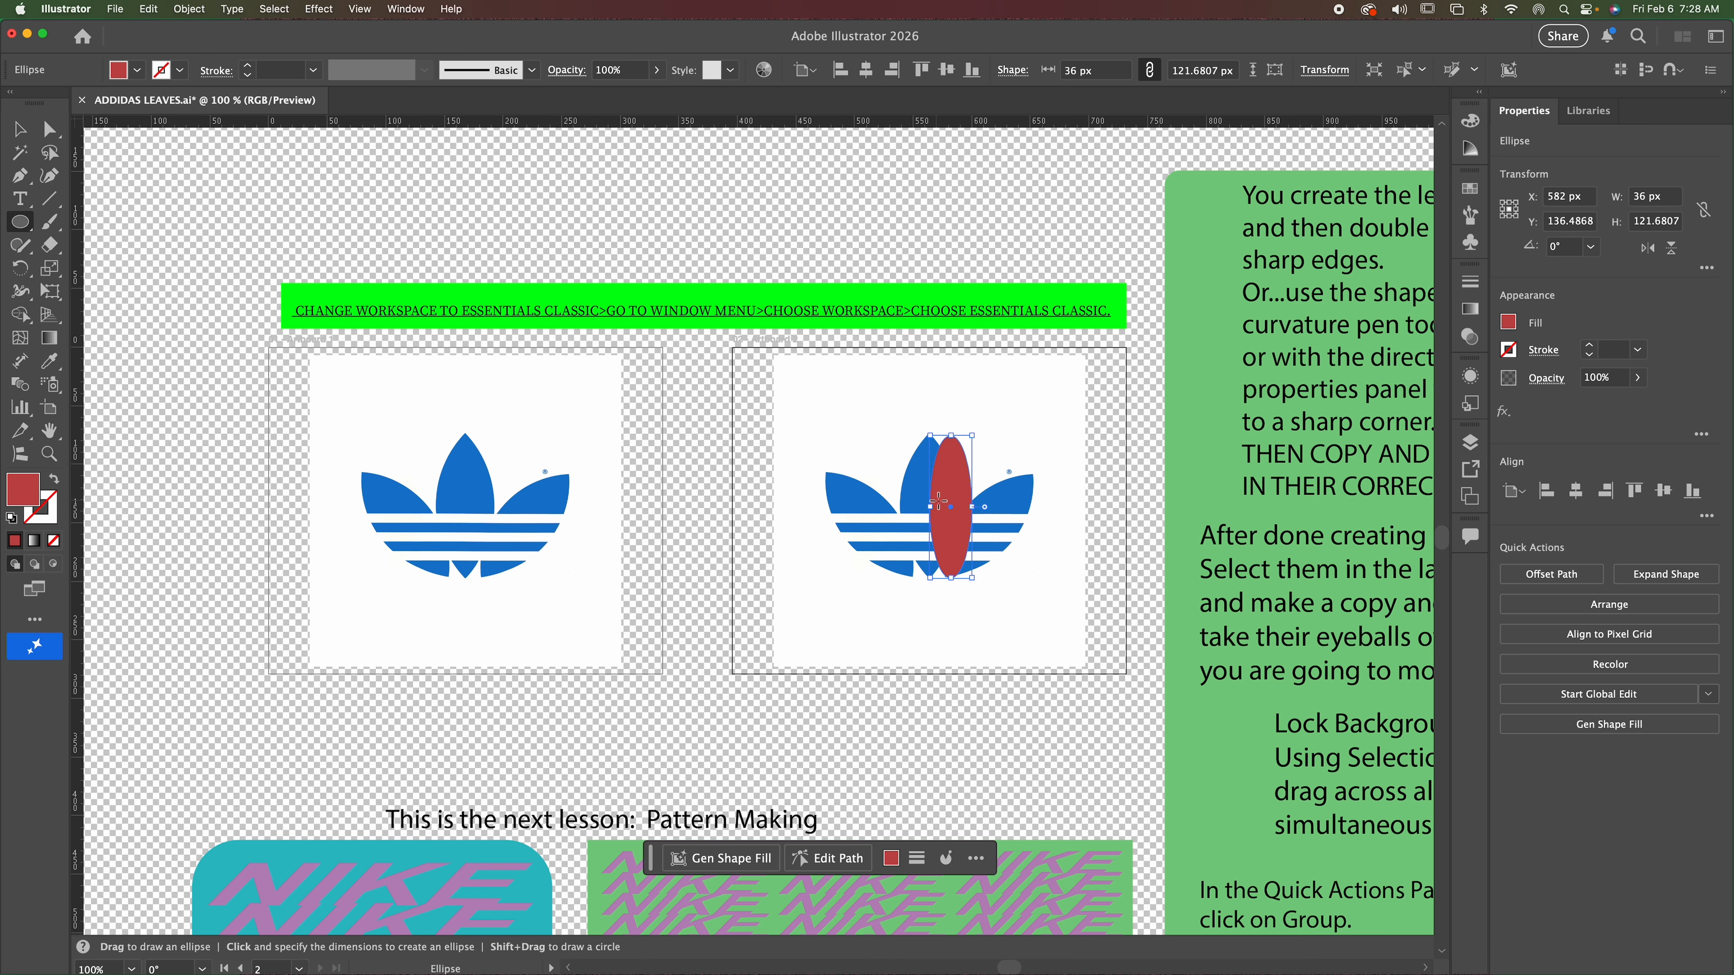
pyautogui.click(51, 455)
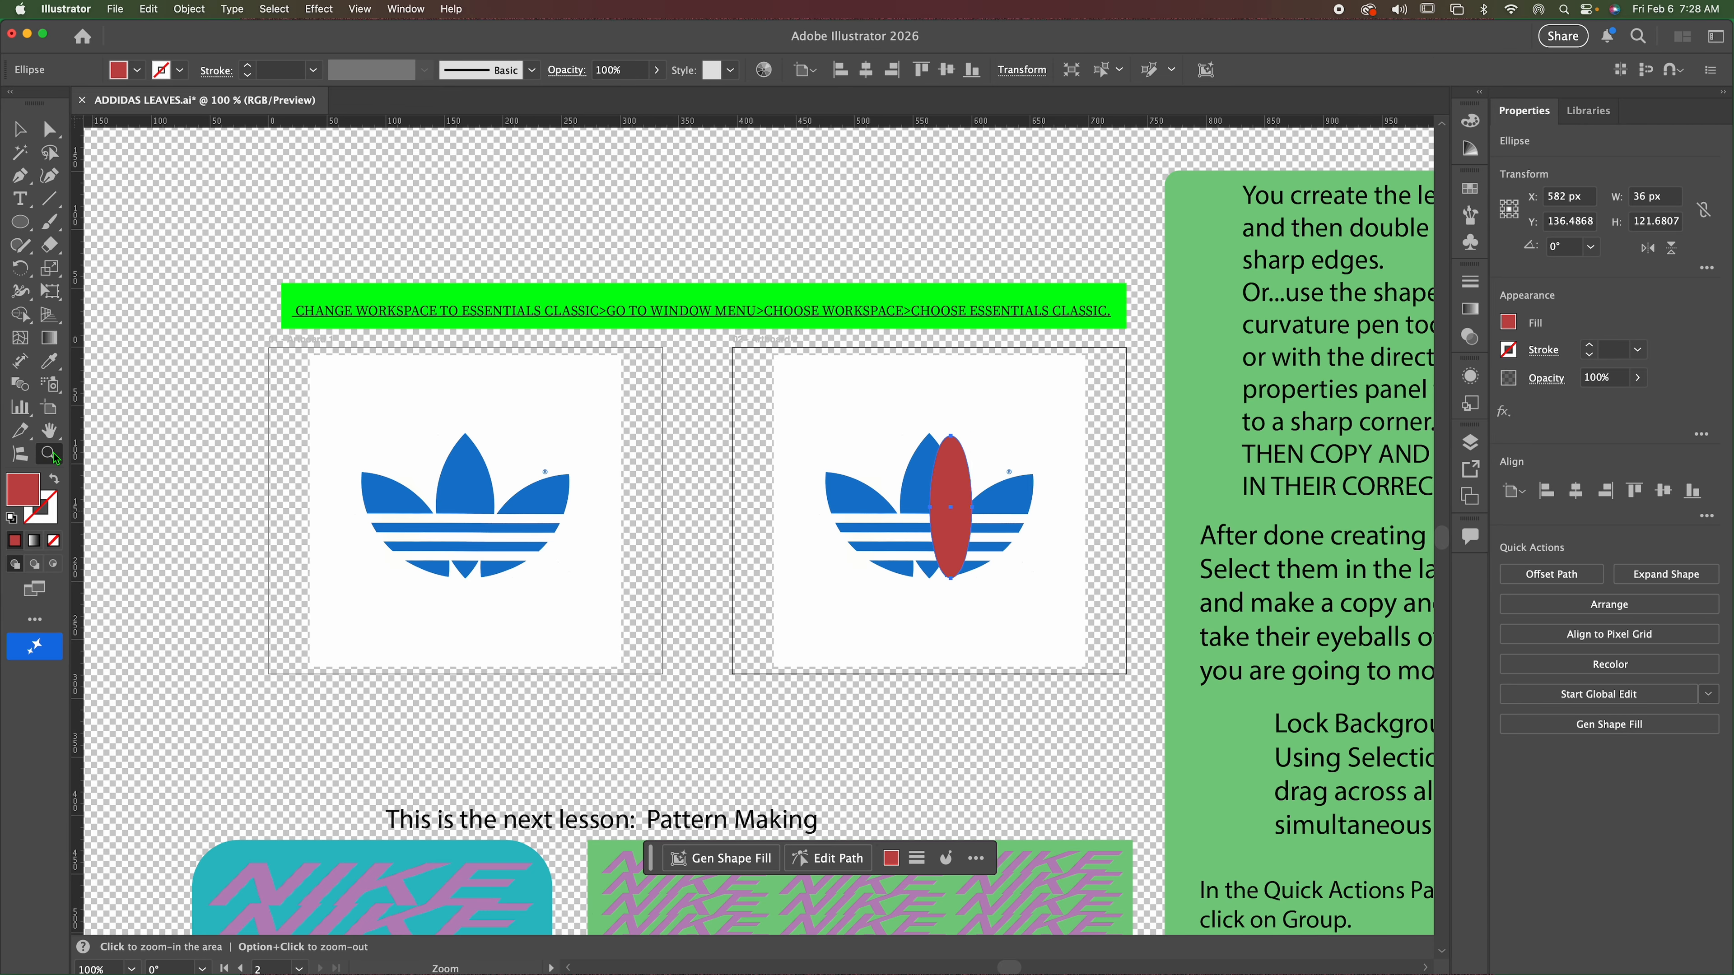
pyautogui.click(947, 527)
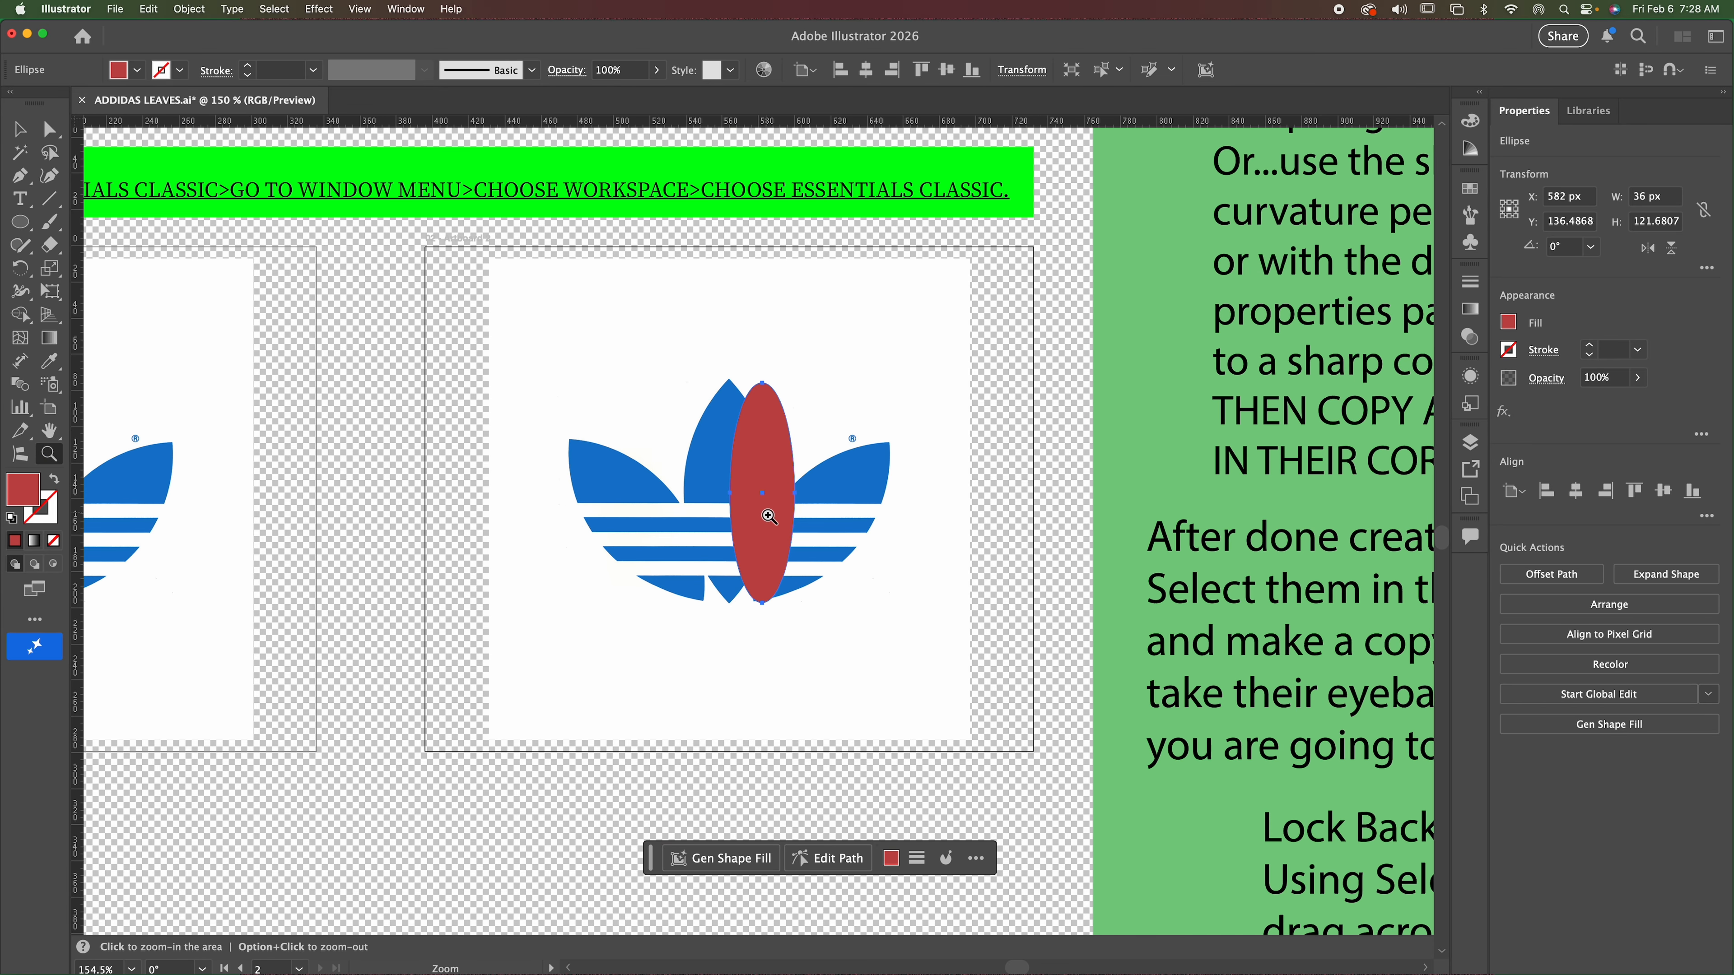
pyautogui.click(758, 519)
pyautogui.click(756, 519)
pyautogui.click(756, 508)
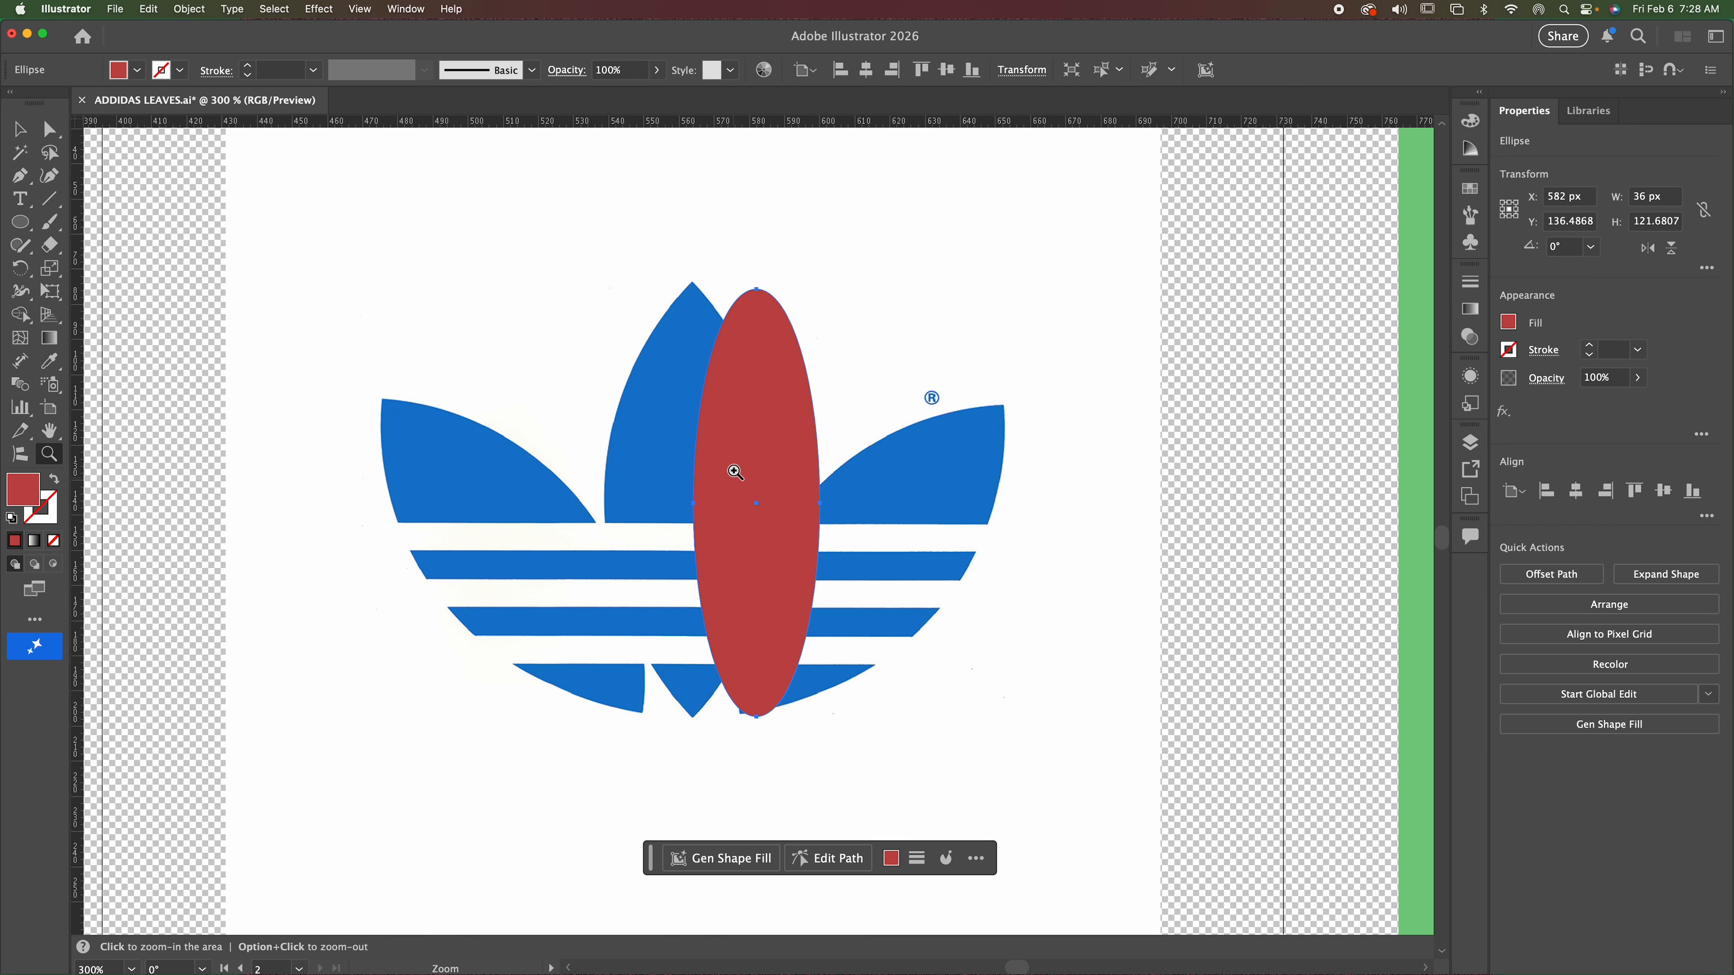
pyautogui.click(20, 129)
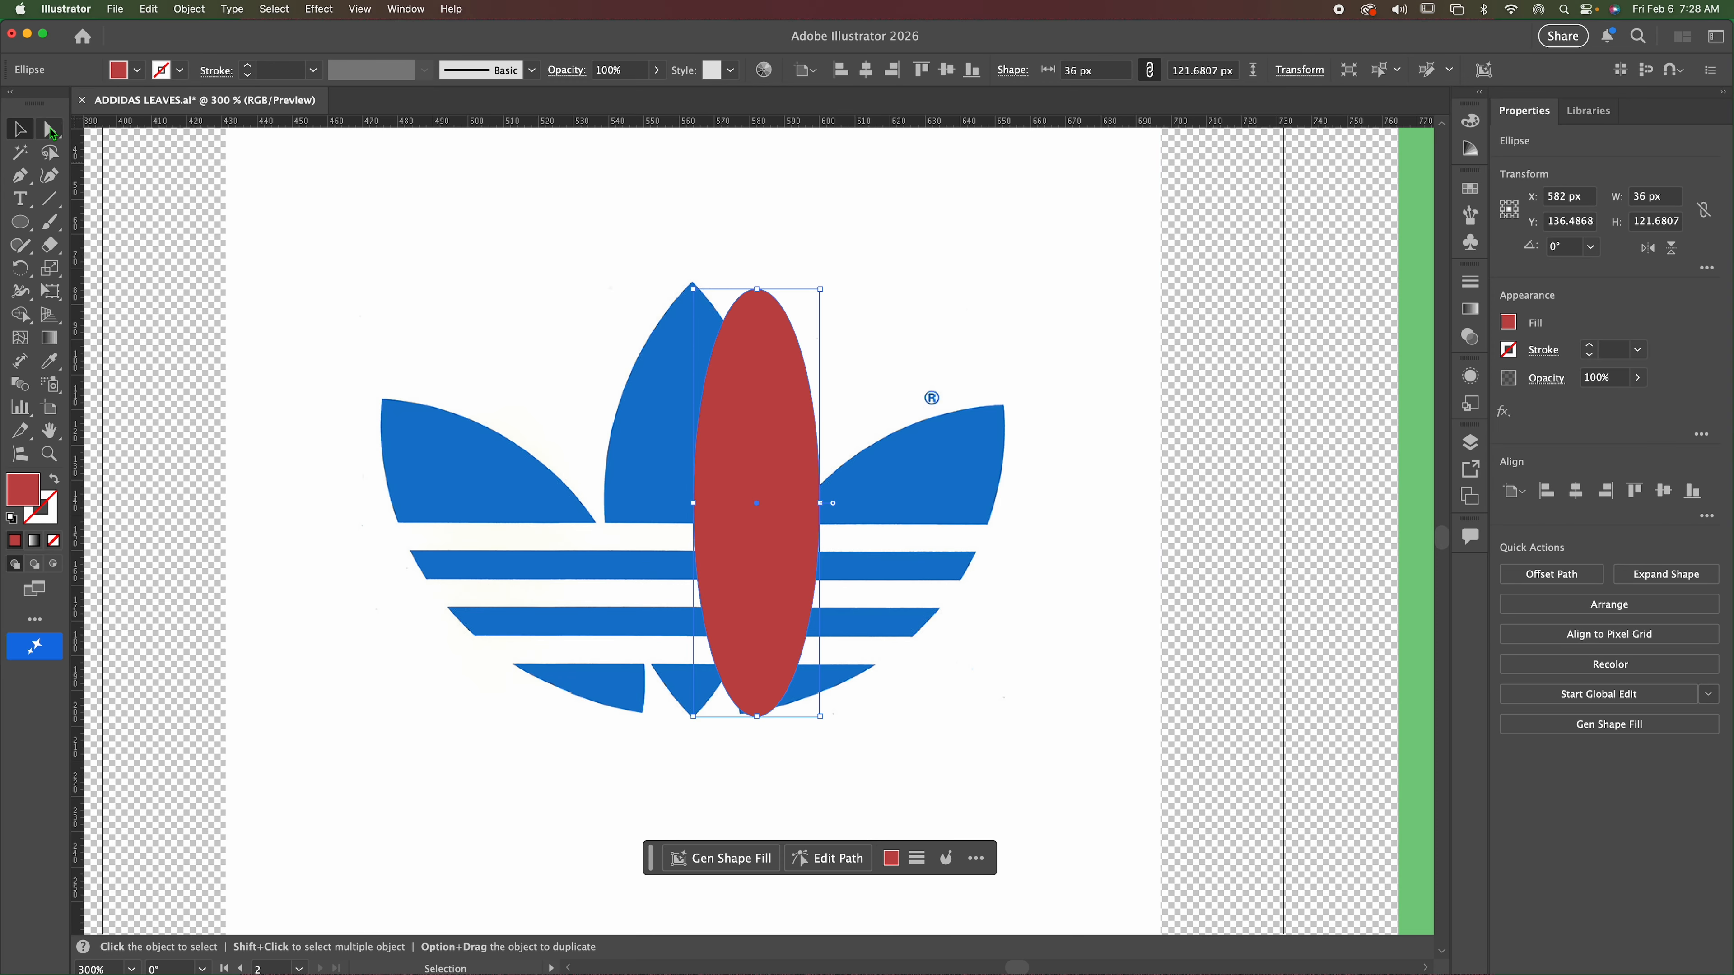
pyautogui.click(50, 129)
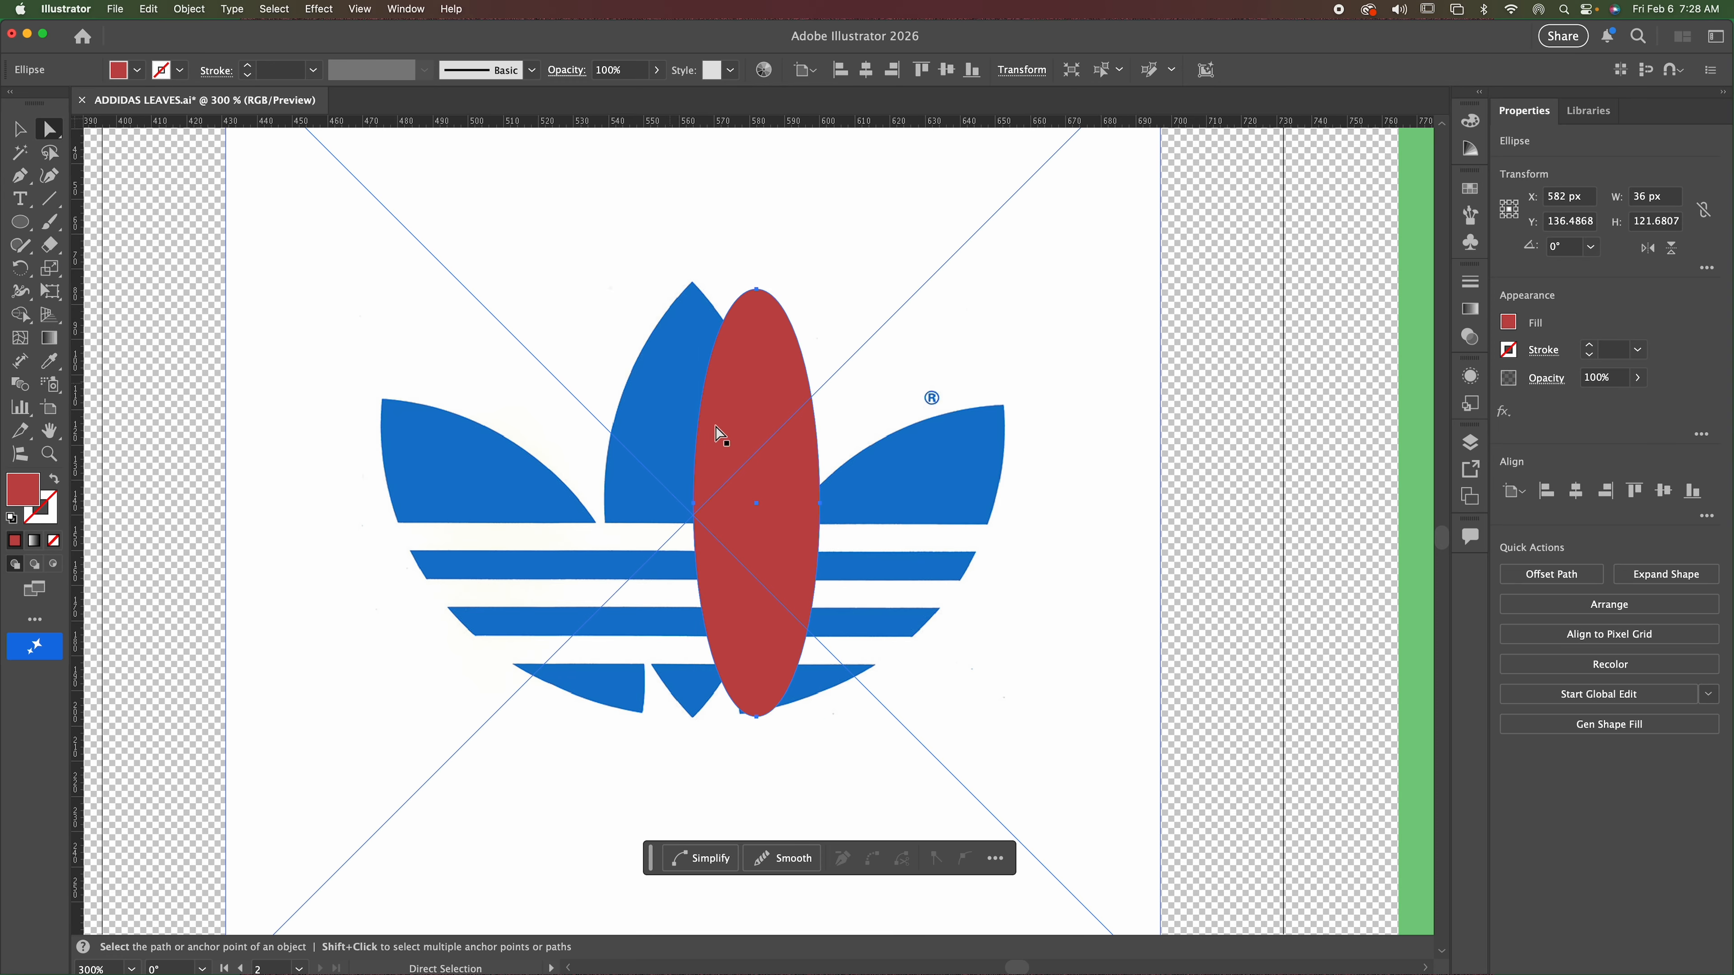
pyautogui.click(757, 292)
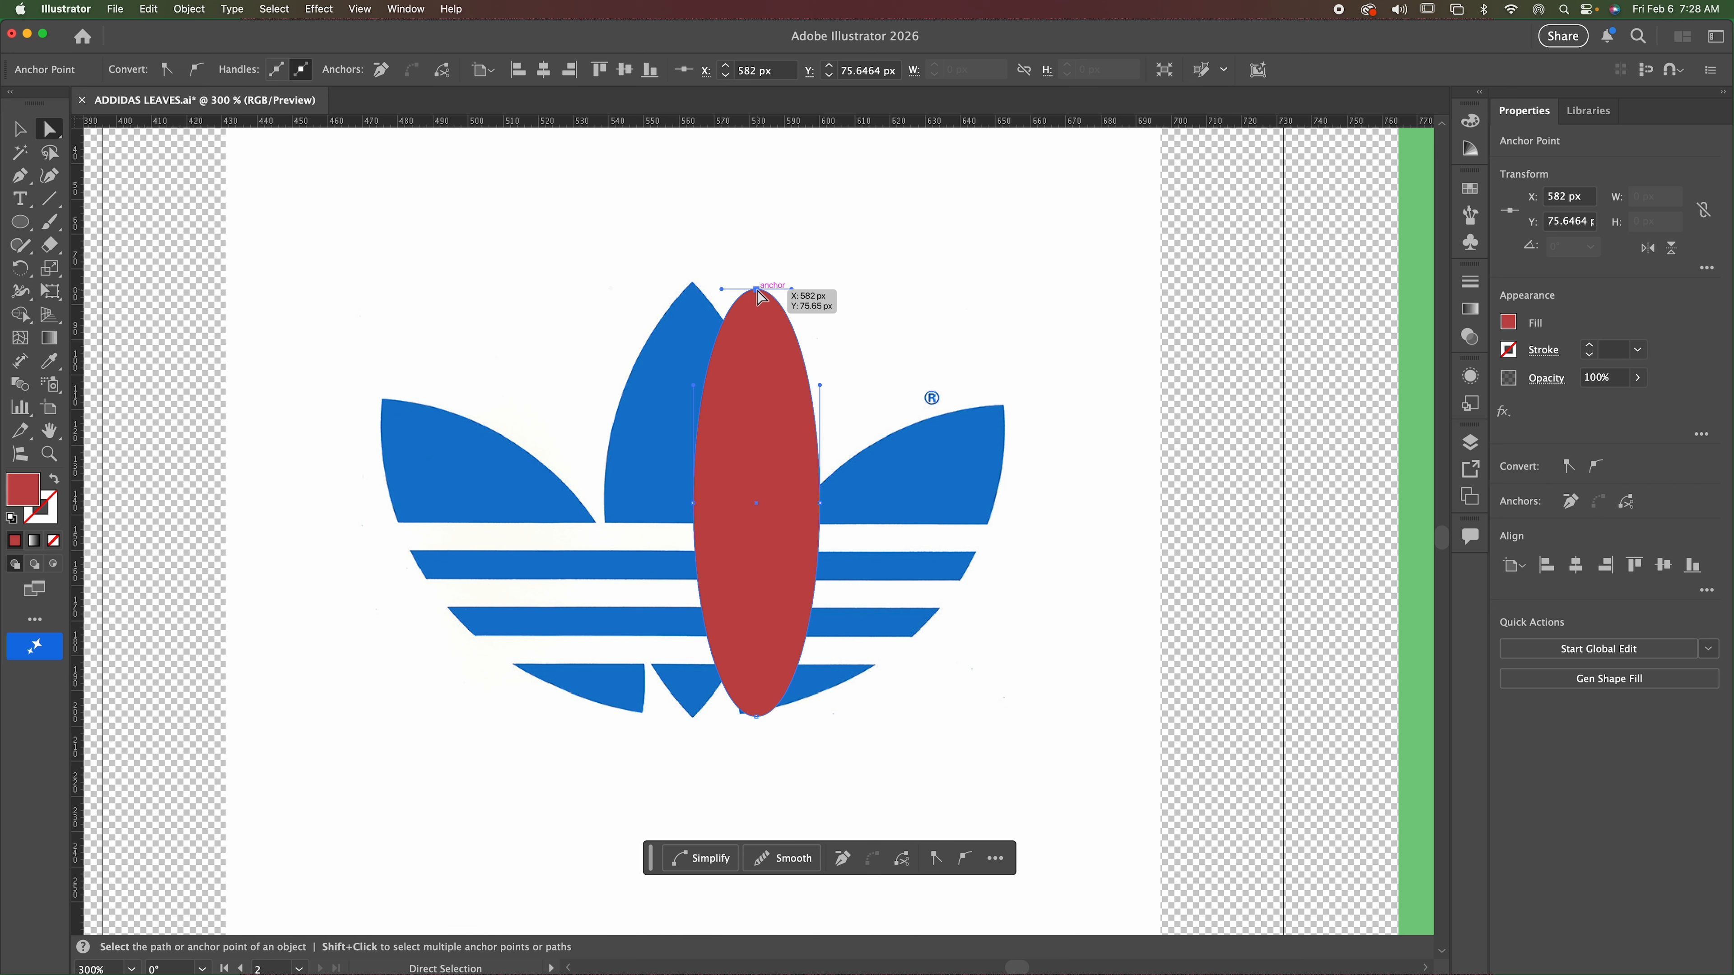
# Try turning the ellipse's top anchor point into a sharp corner with the Curvature tool, and undo it.
pyautogui.click(52, 182)
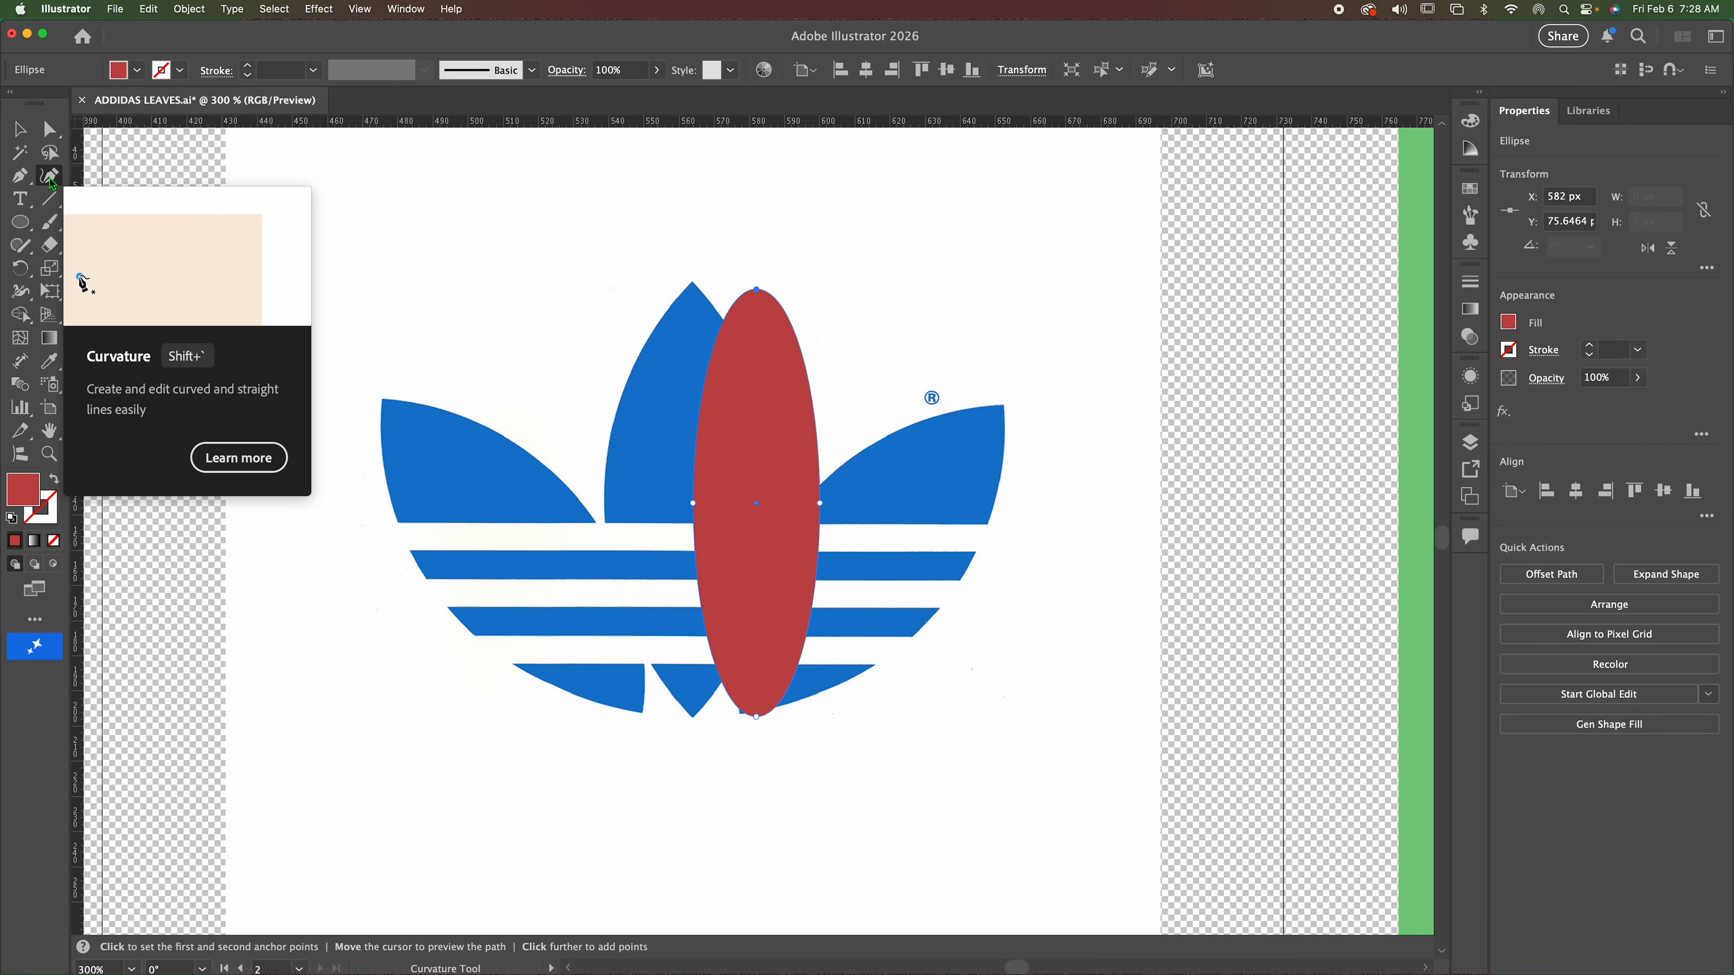
pyautogui.doubleClick(757, 291)
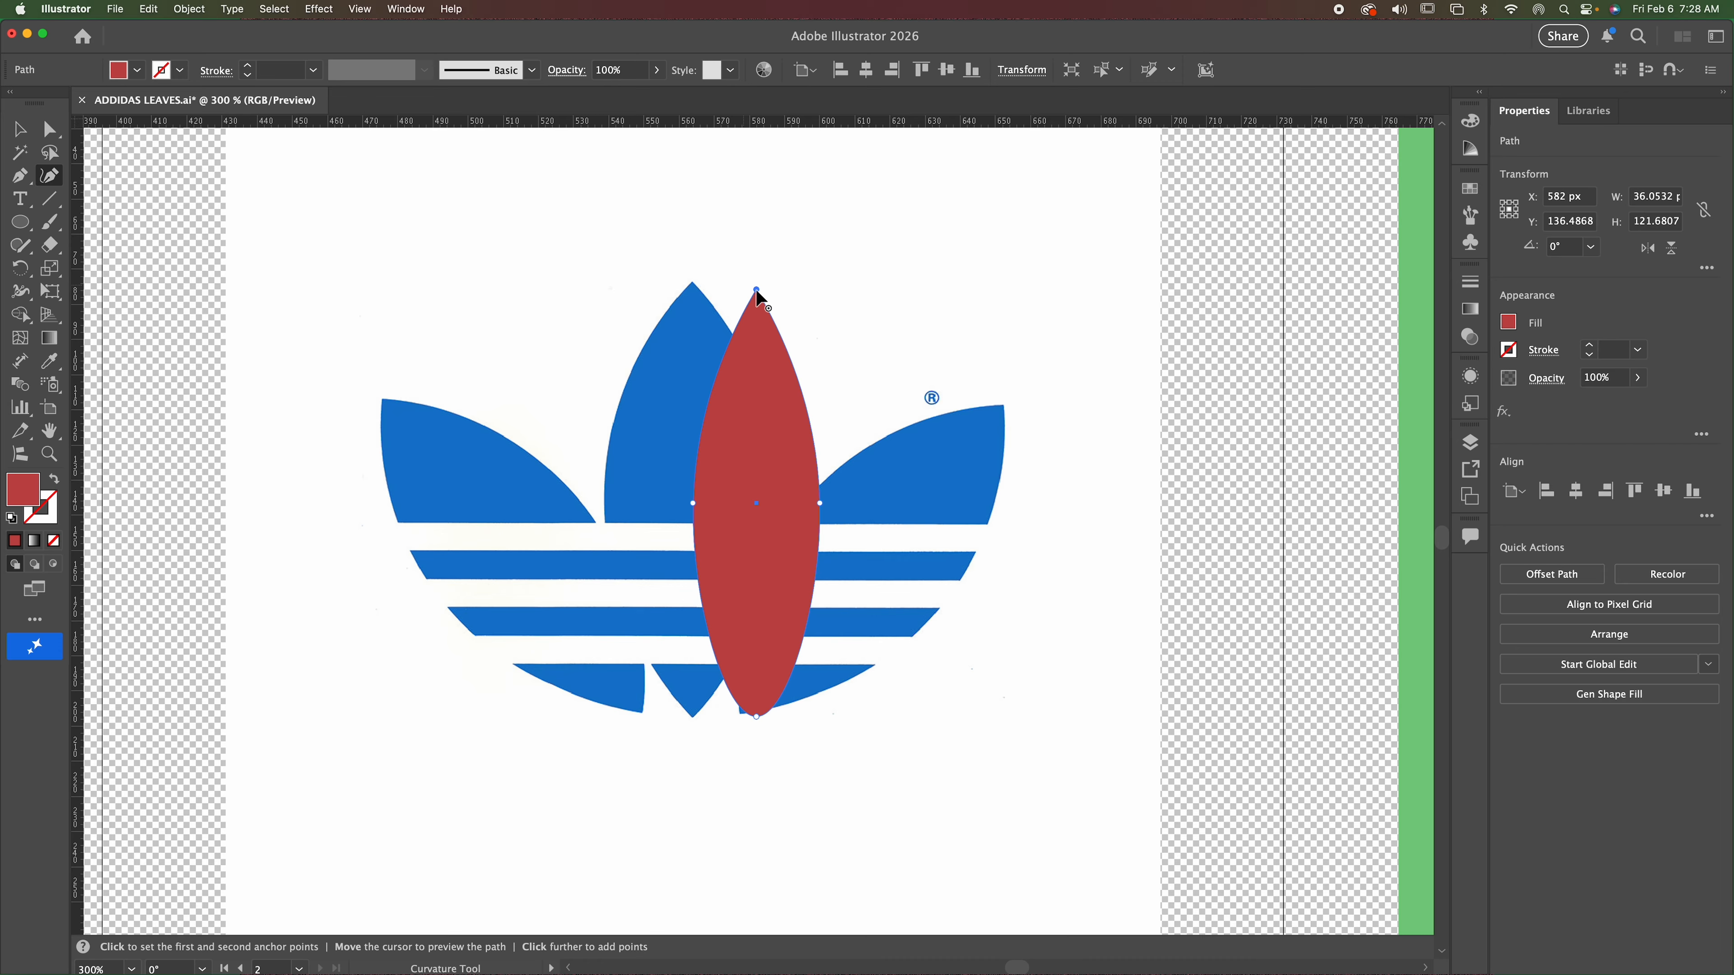
pyautogui.press('super+z')
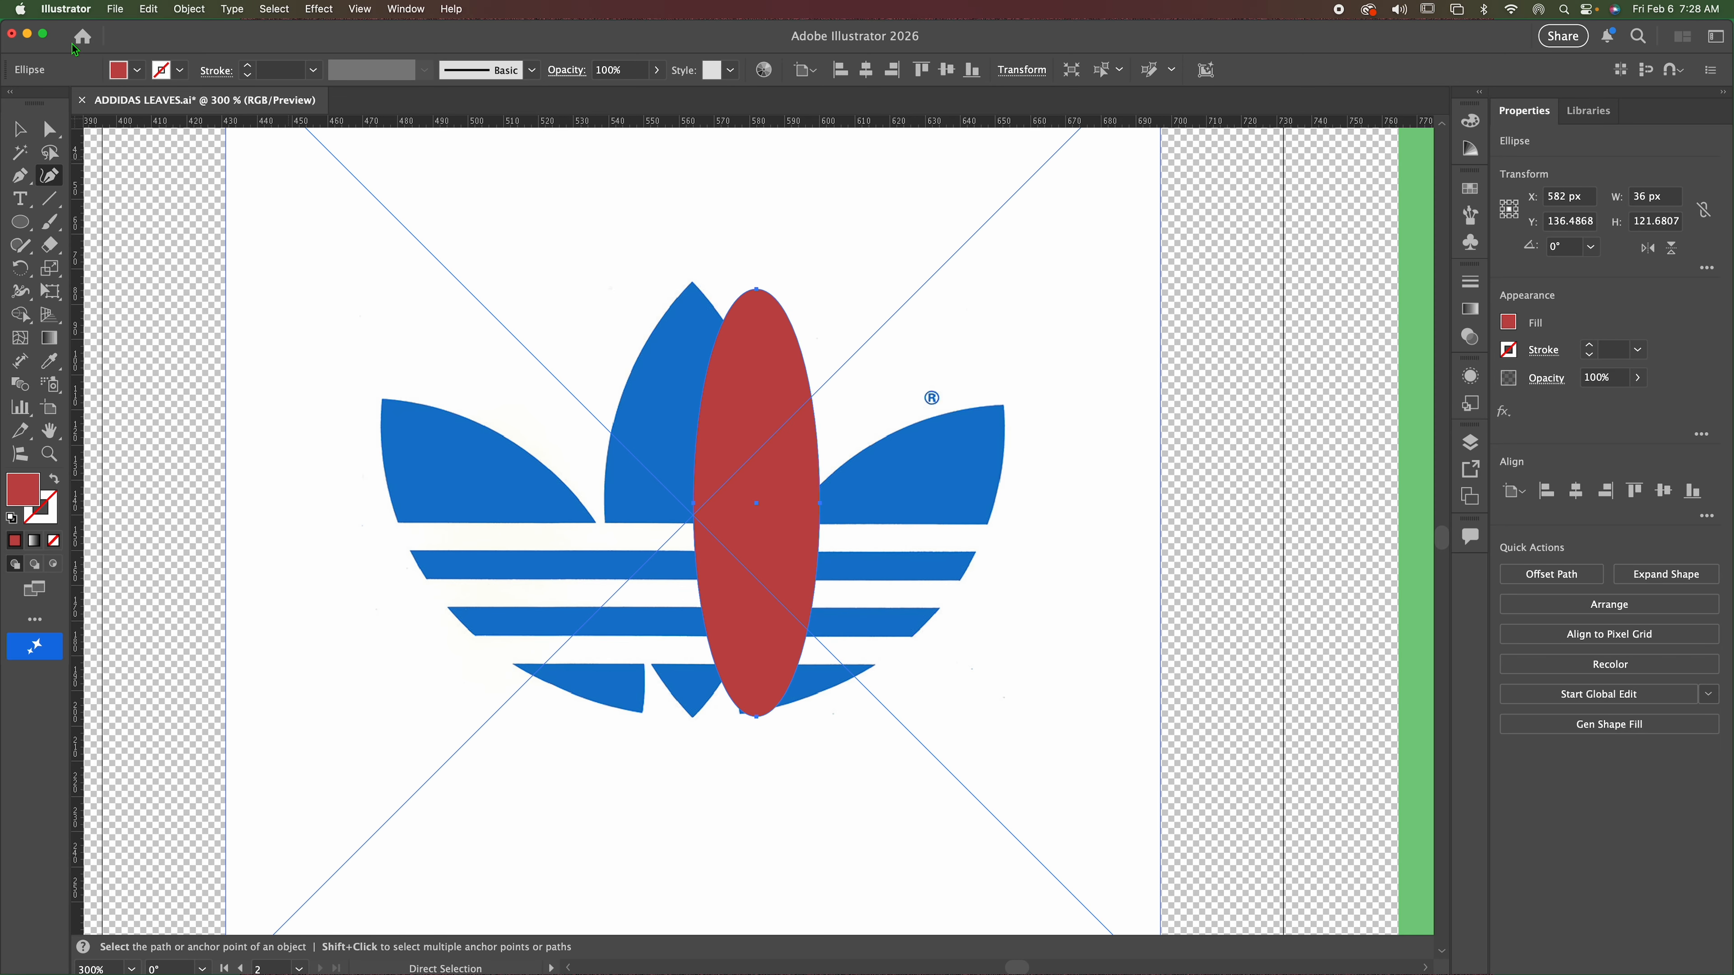
# Convert the ellipse's top and bottom anchor points to corners to form a pointed leaf.
pyautogui.click(50, 129)
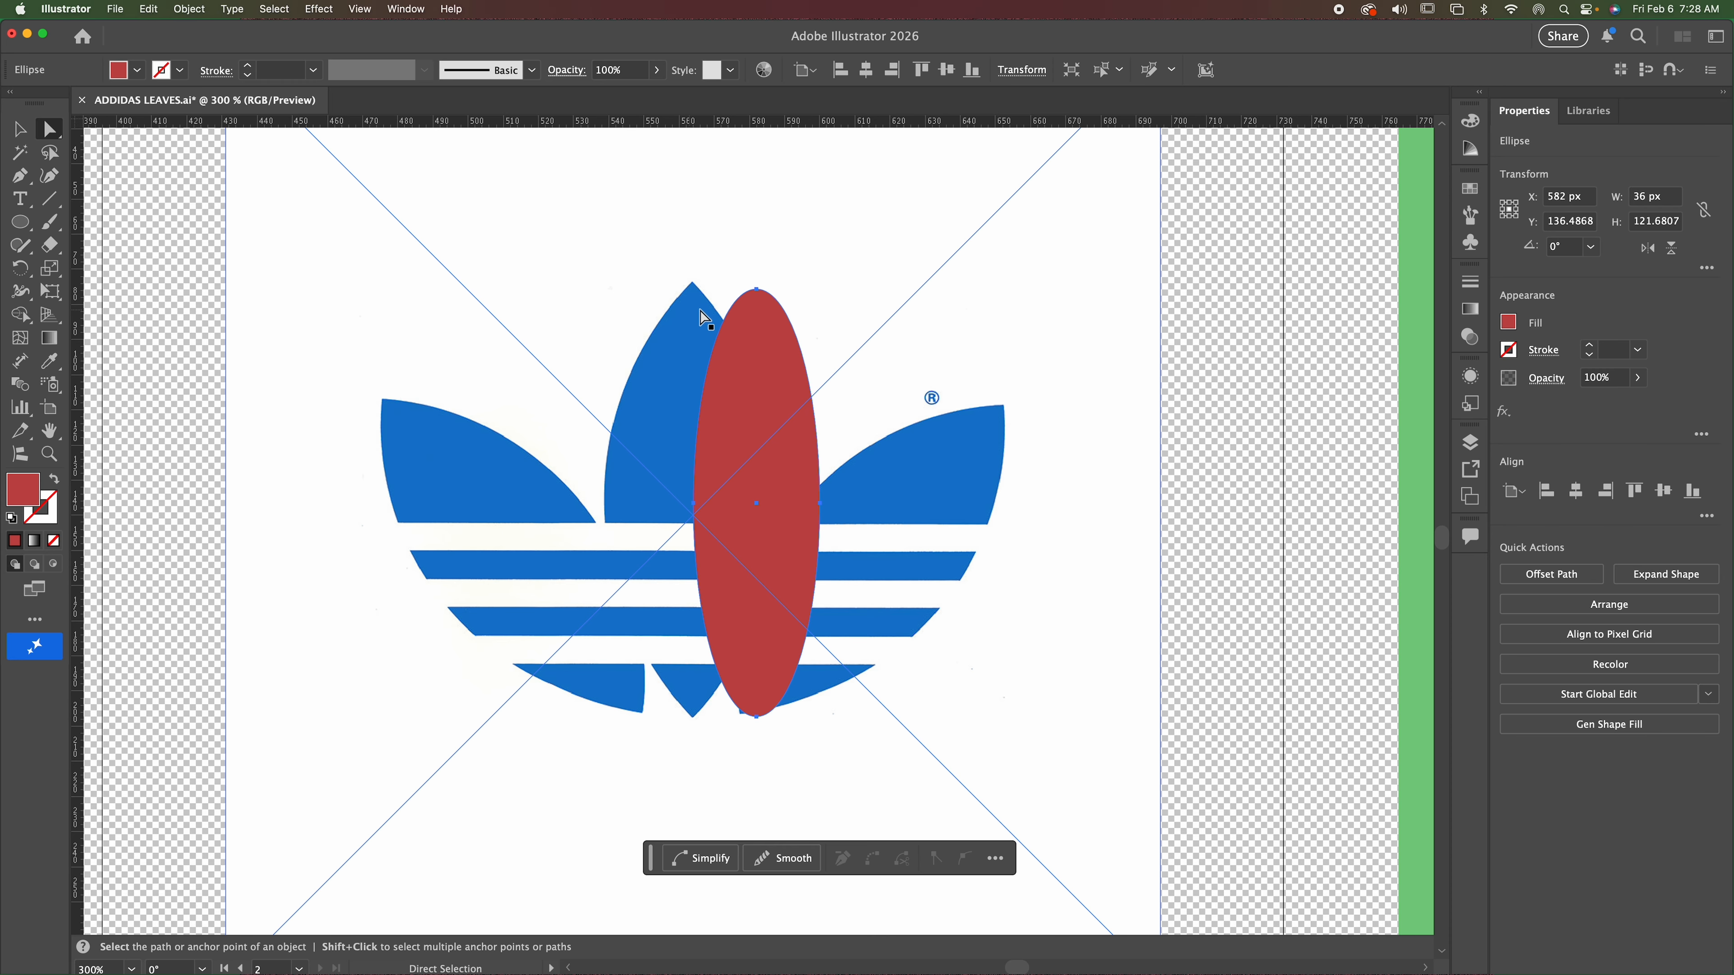
pyautogui.click(758, 292)
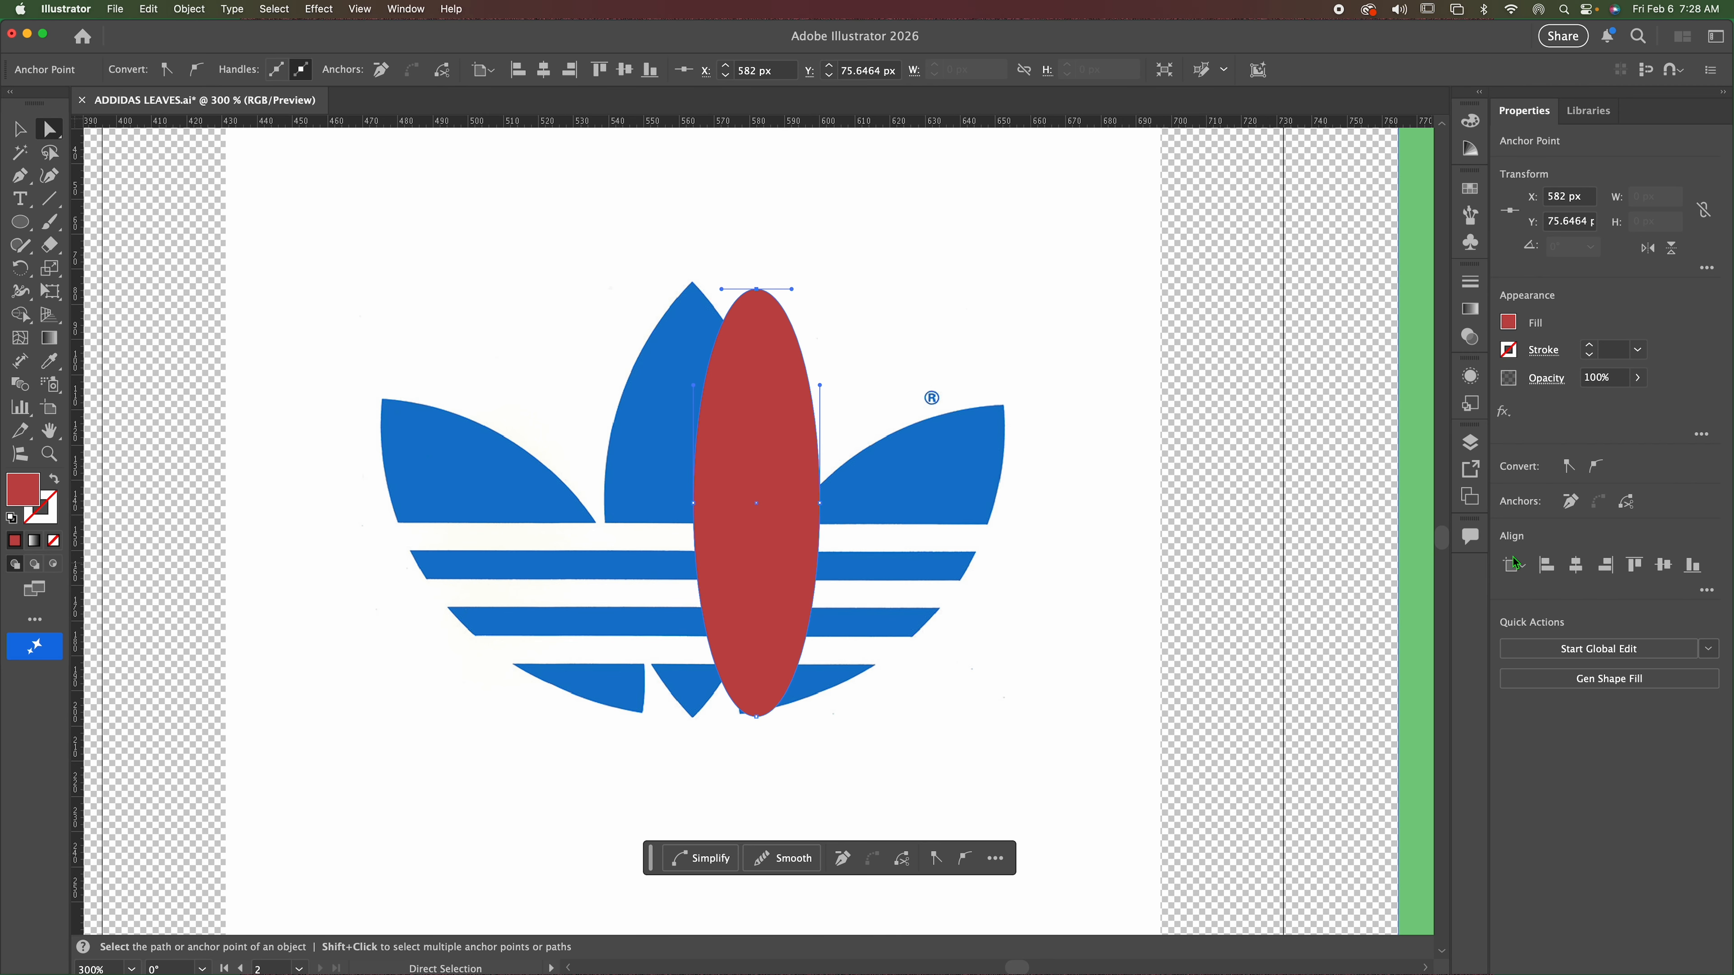
pyautogui.click(1569, 470)
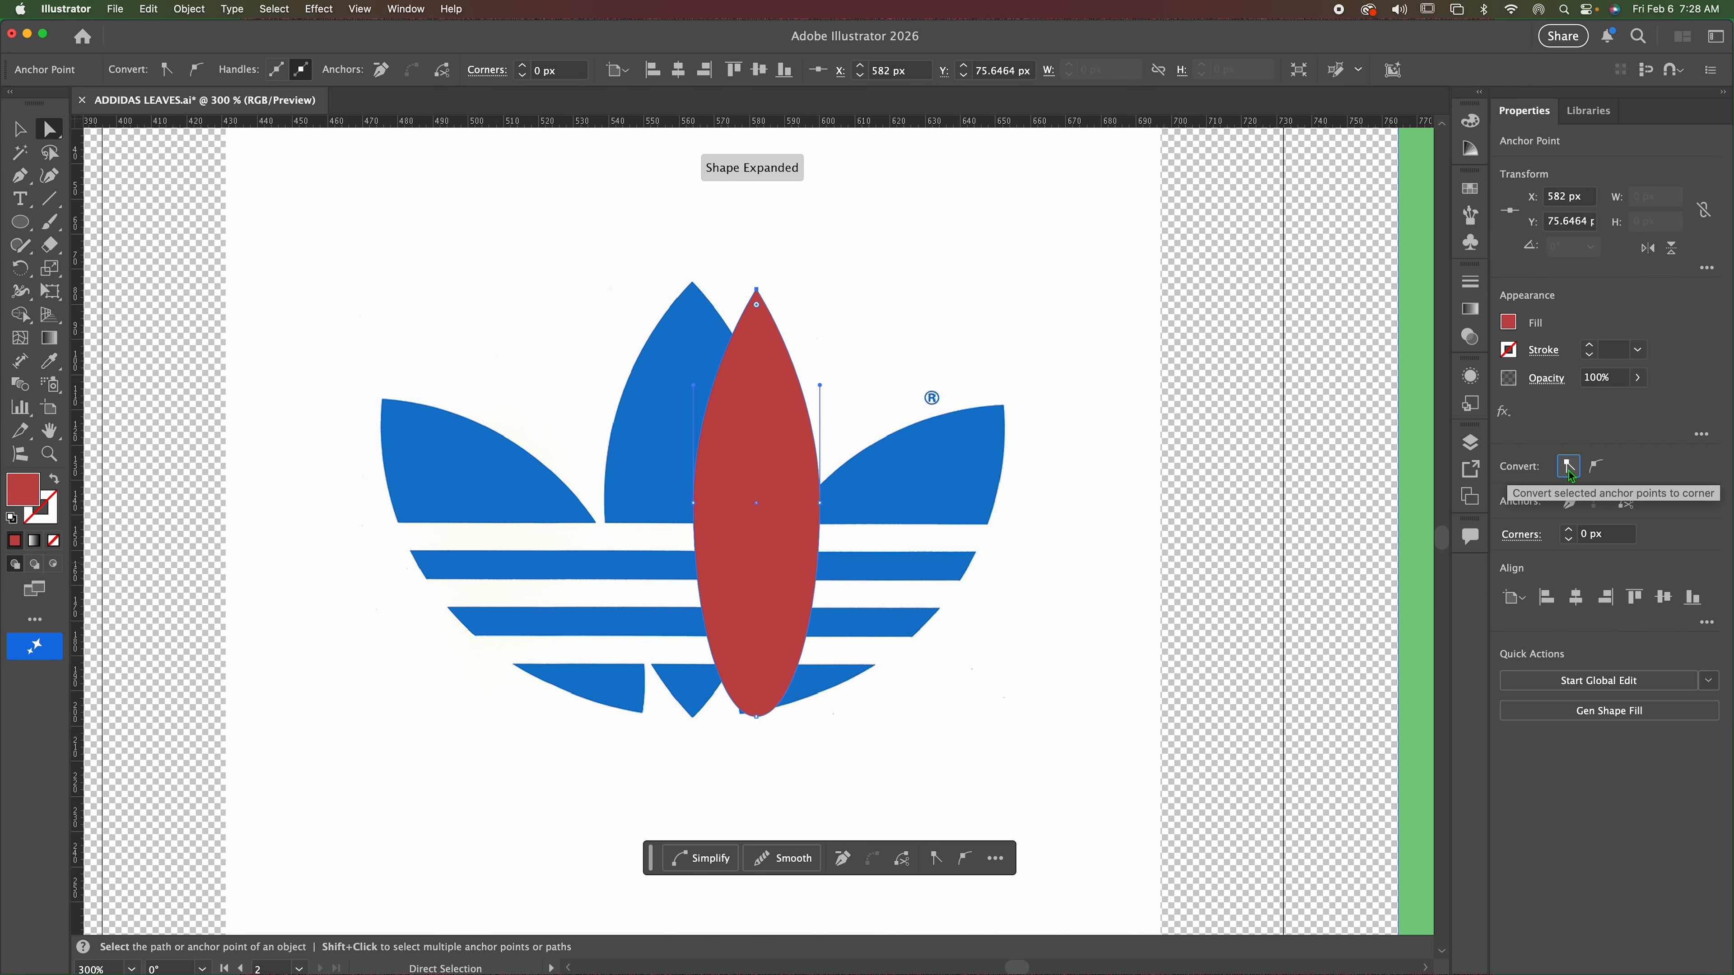
pyautogui.click(757, 717)
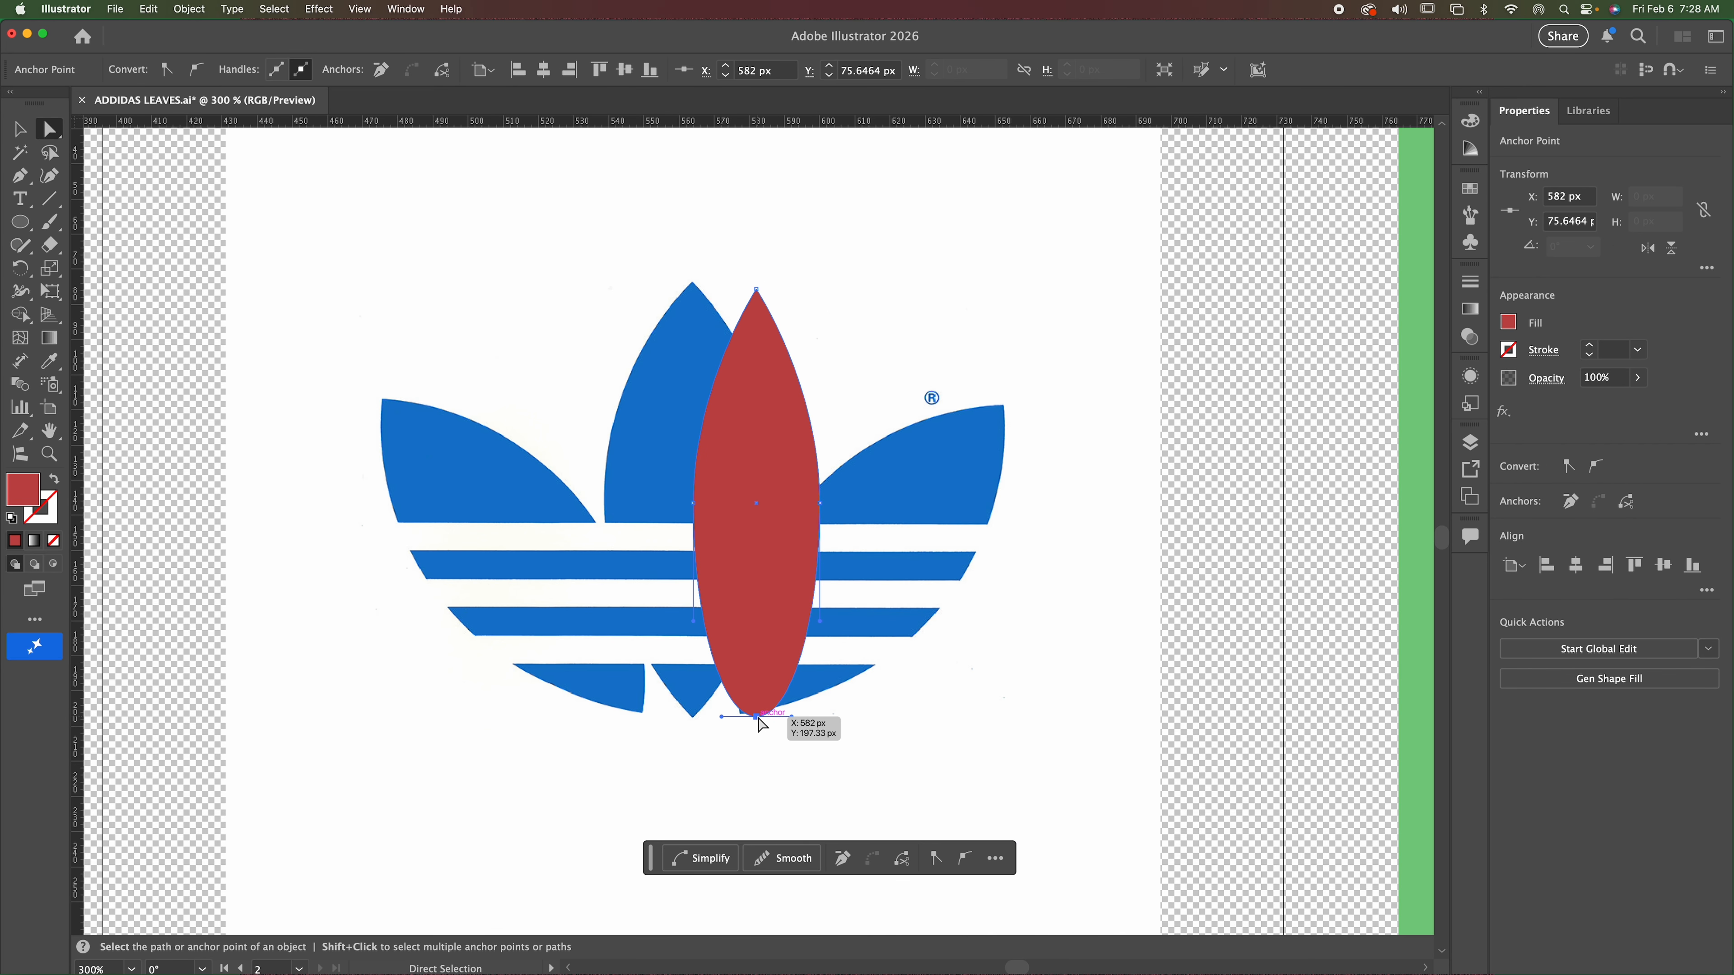
pyautogui.click(1569, 466)
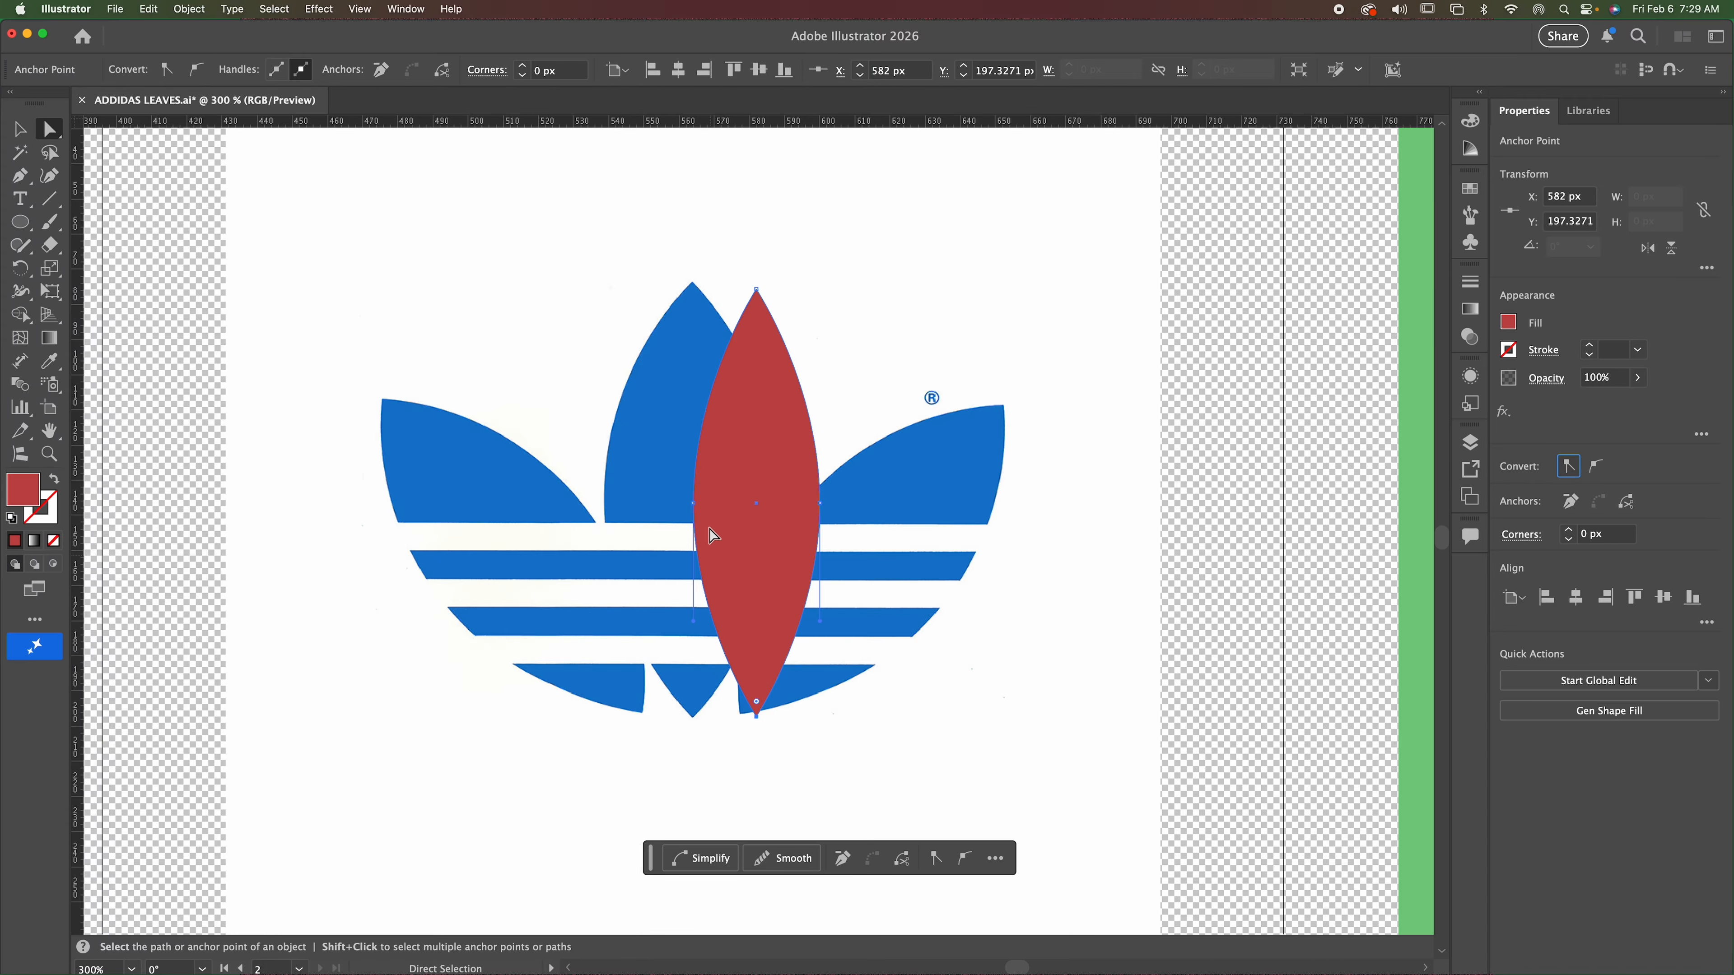
# Lower the red leaf's opacity to 67% so the reference logo shows through.
pyautogui.click(1637, 379)
pyautogui.click(1593, 409)
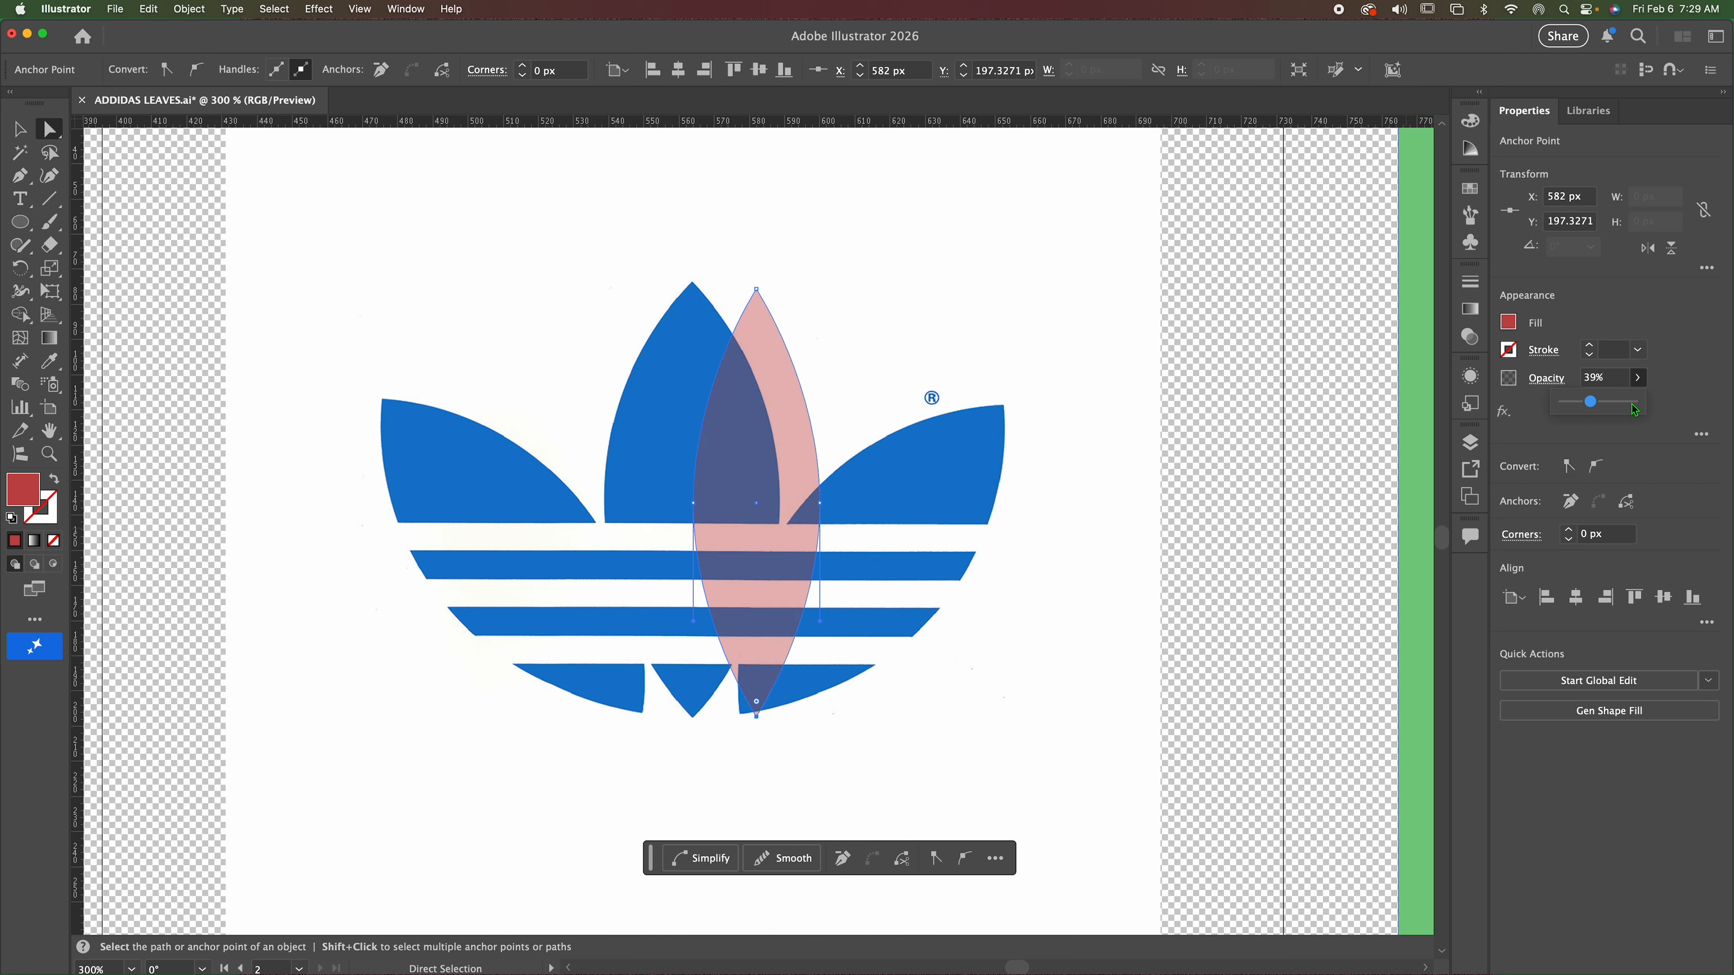
pyautogui.click(1610, 403)
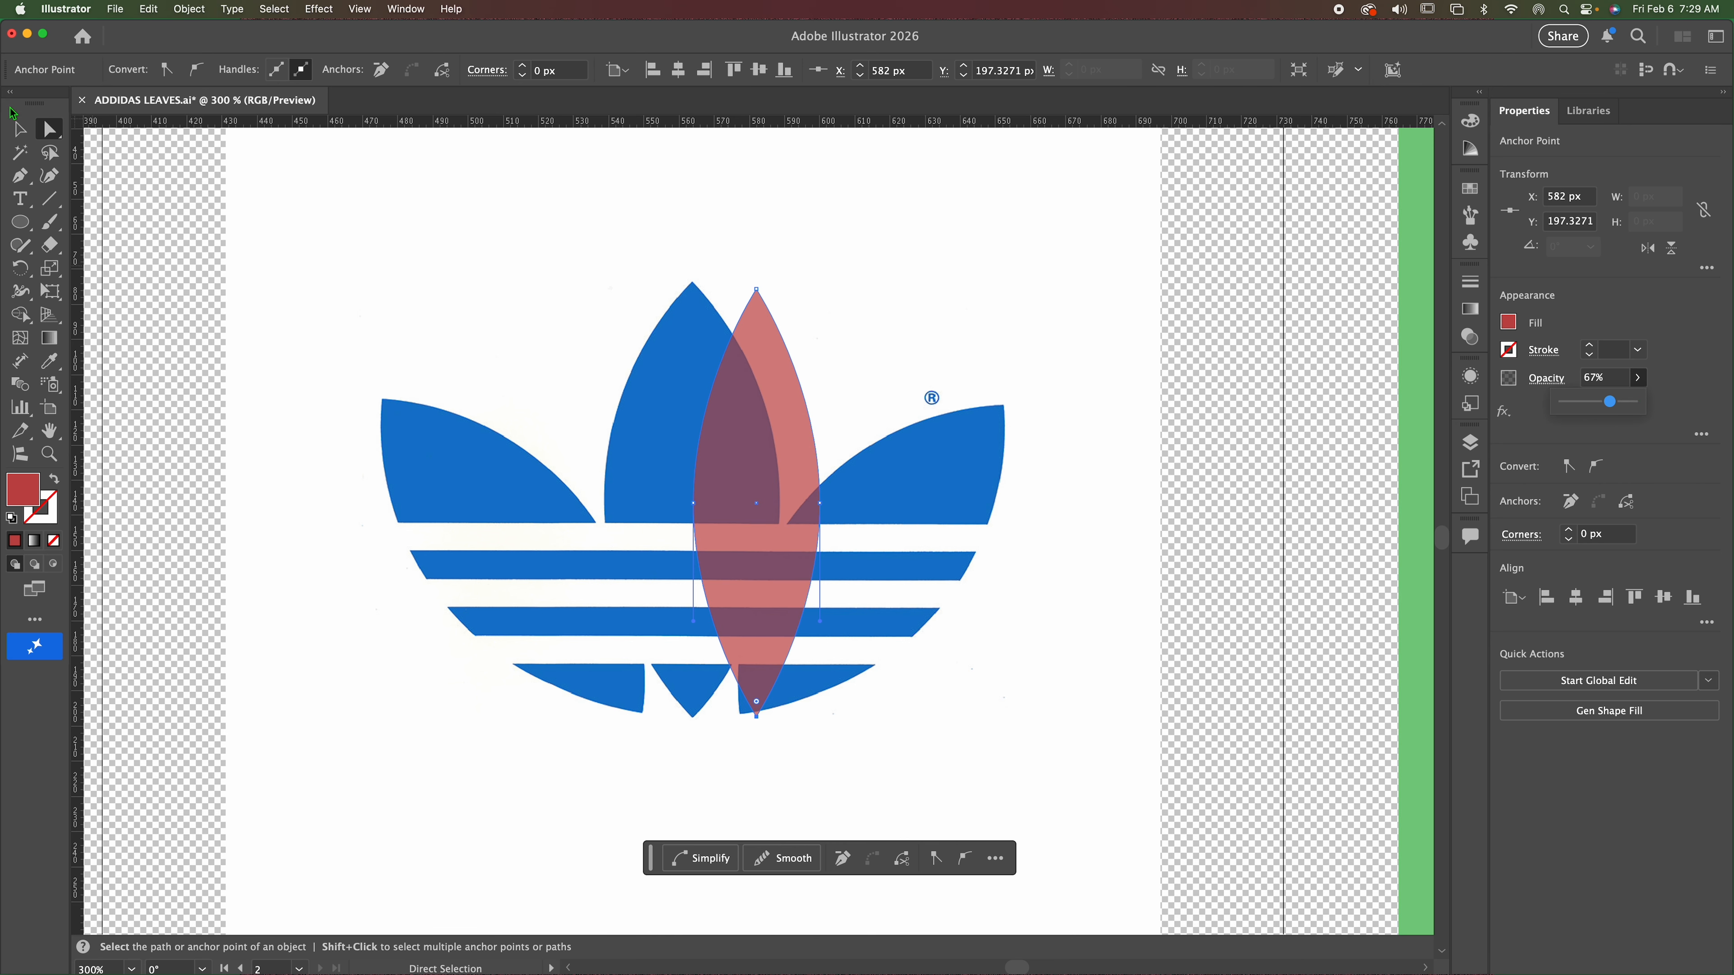
# Align the red leaf with the central leaf's tip and stretch it to match, about 51 px wide and 125 px tall.
pyautogui.click(18, 129)
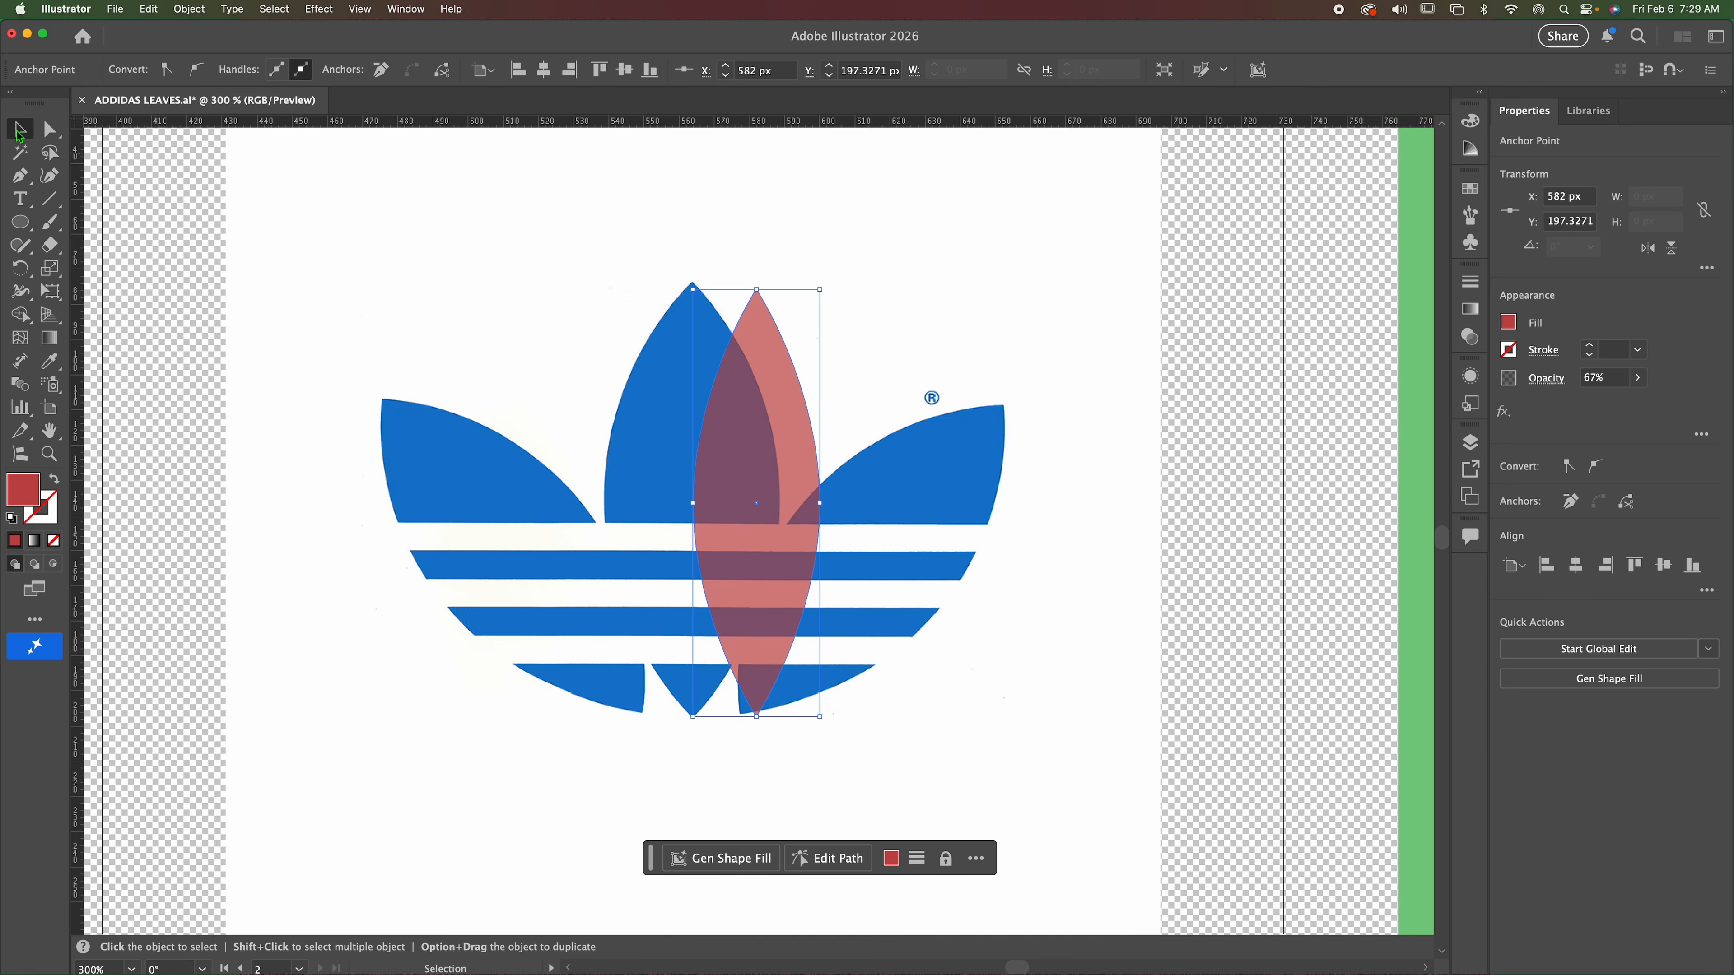
pyautogui.moveTo(780, 466); pyautogui.dragTo(717, 460)
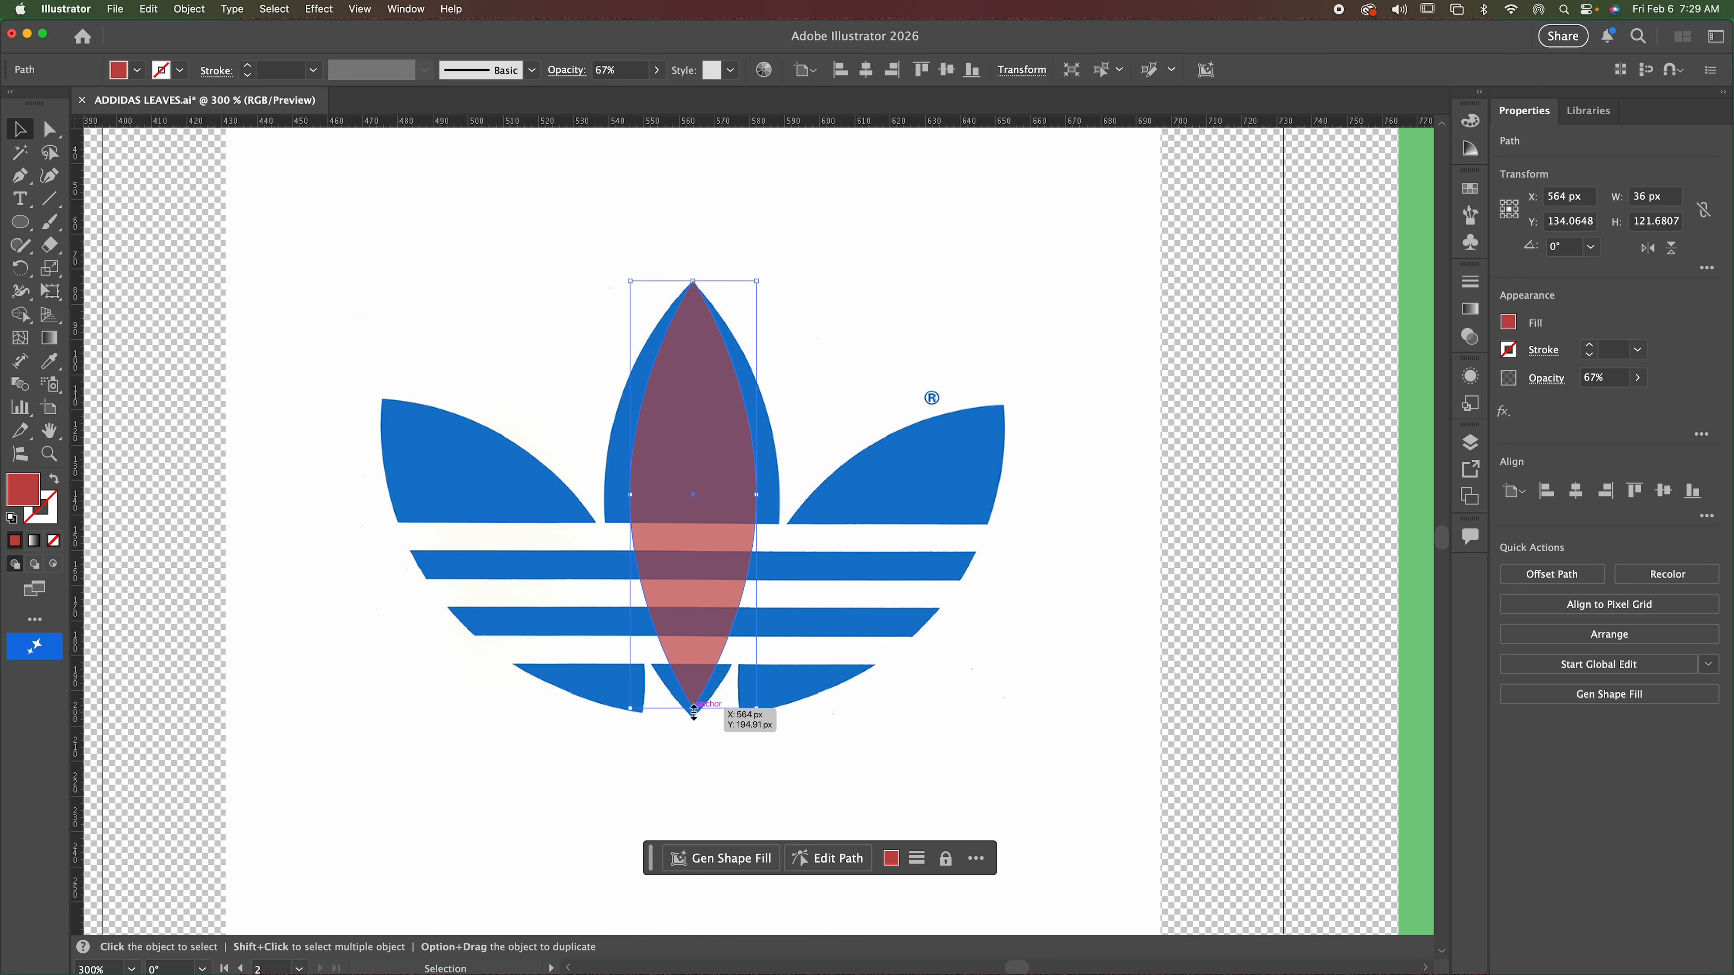
pyautogui.moveTo(694, 711); pyautogui.dragTo(693, 724)
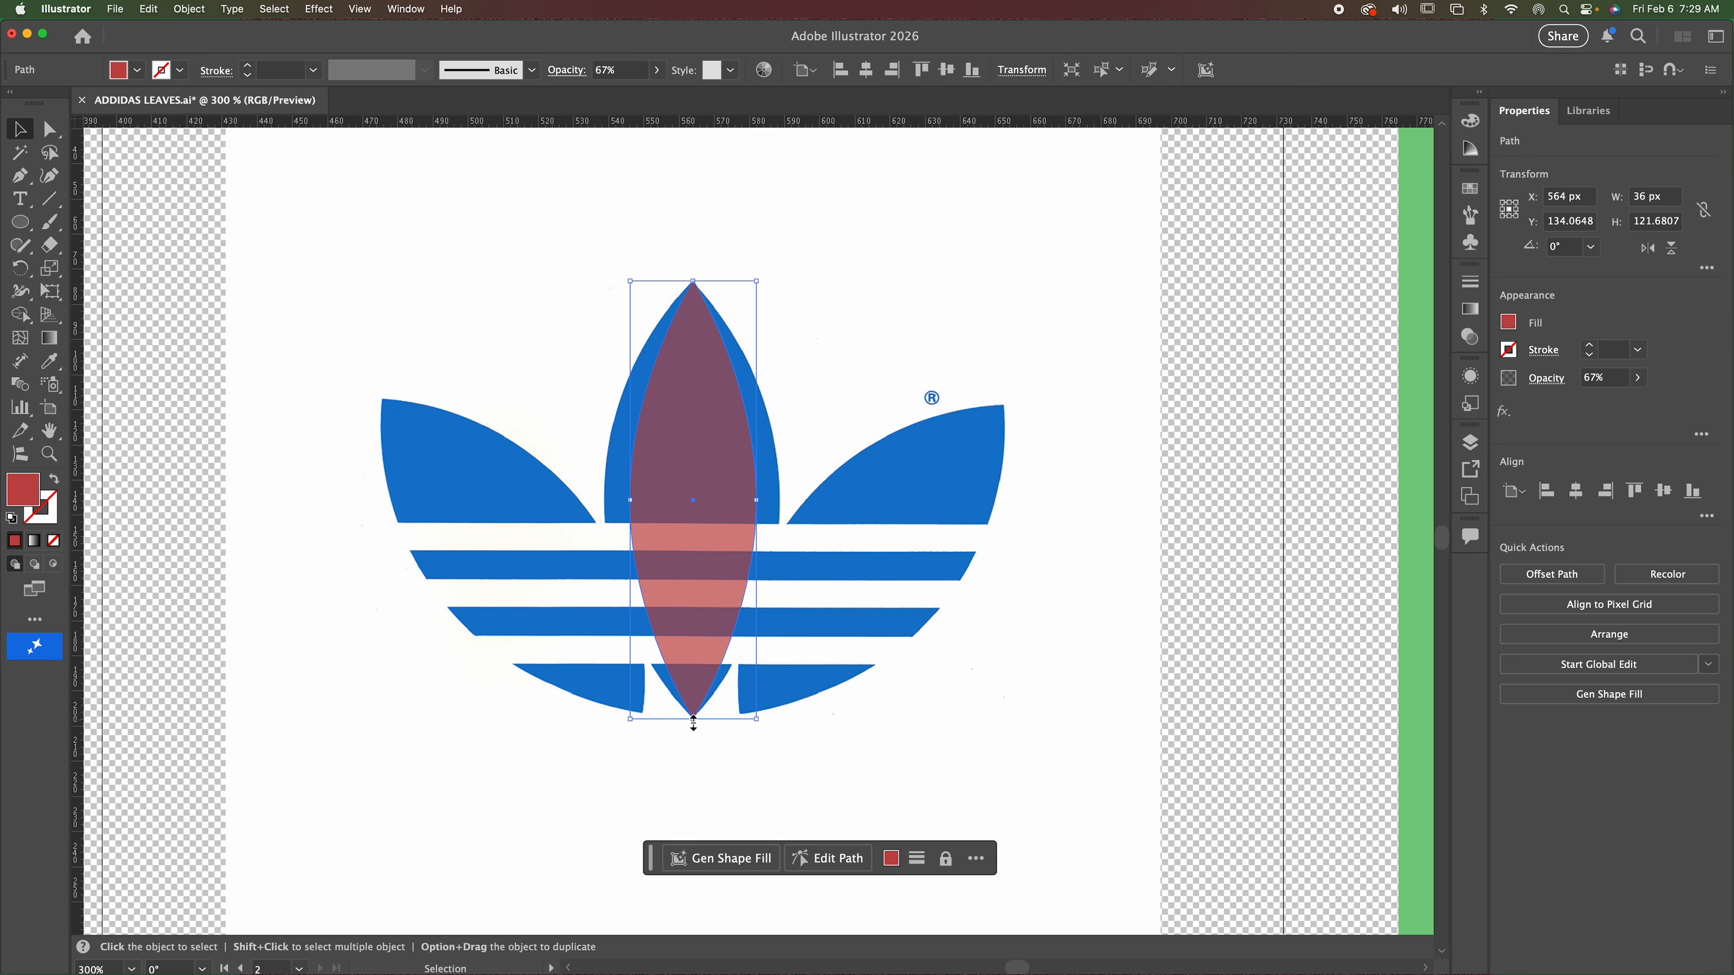
pyautogui.moveTo(632, 501); pyautogui.dragTo(604, 502)
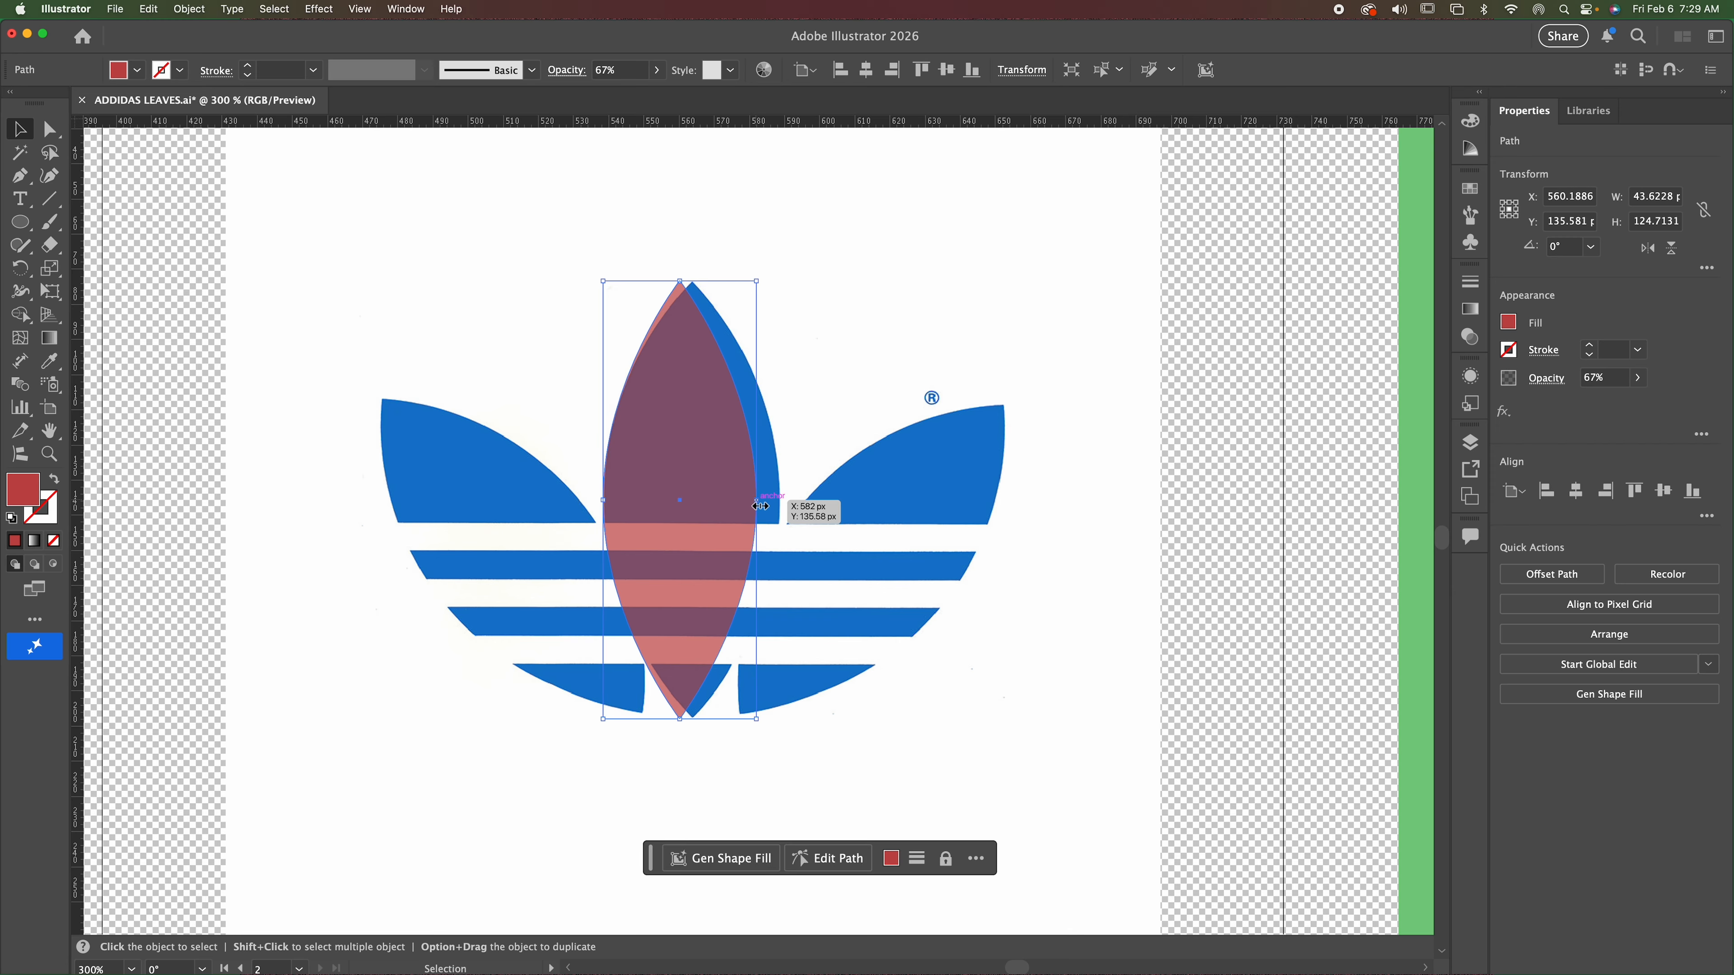
pyautogui.moveTo(757, 501); pyautogui.dragTo(787, 502)
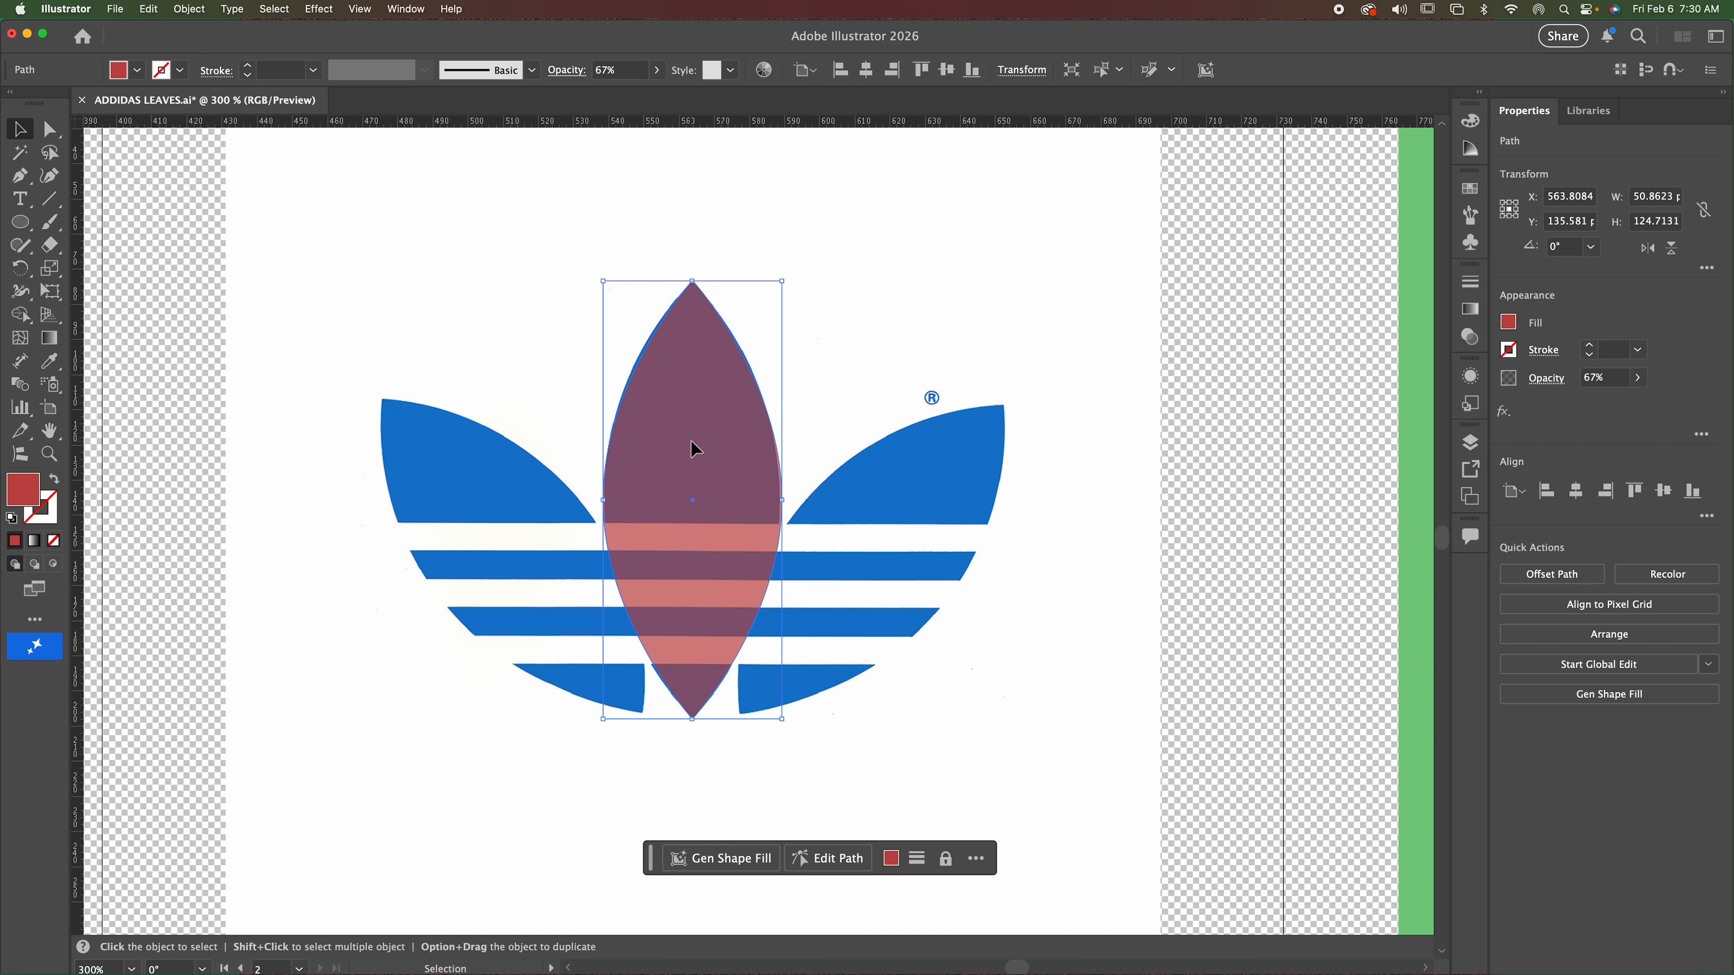
# Duplicate the fitted leaf toward the logo's right leaf and set the copy's rotation to -45°.
pyautogui.moveTo(692, 441); pyautogui.dragTo(845, 451)
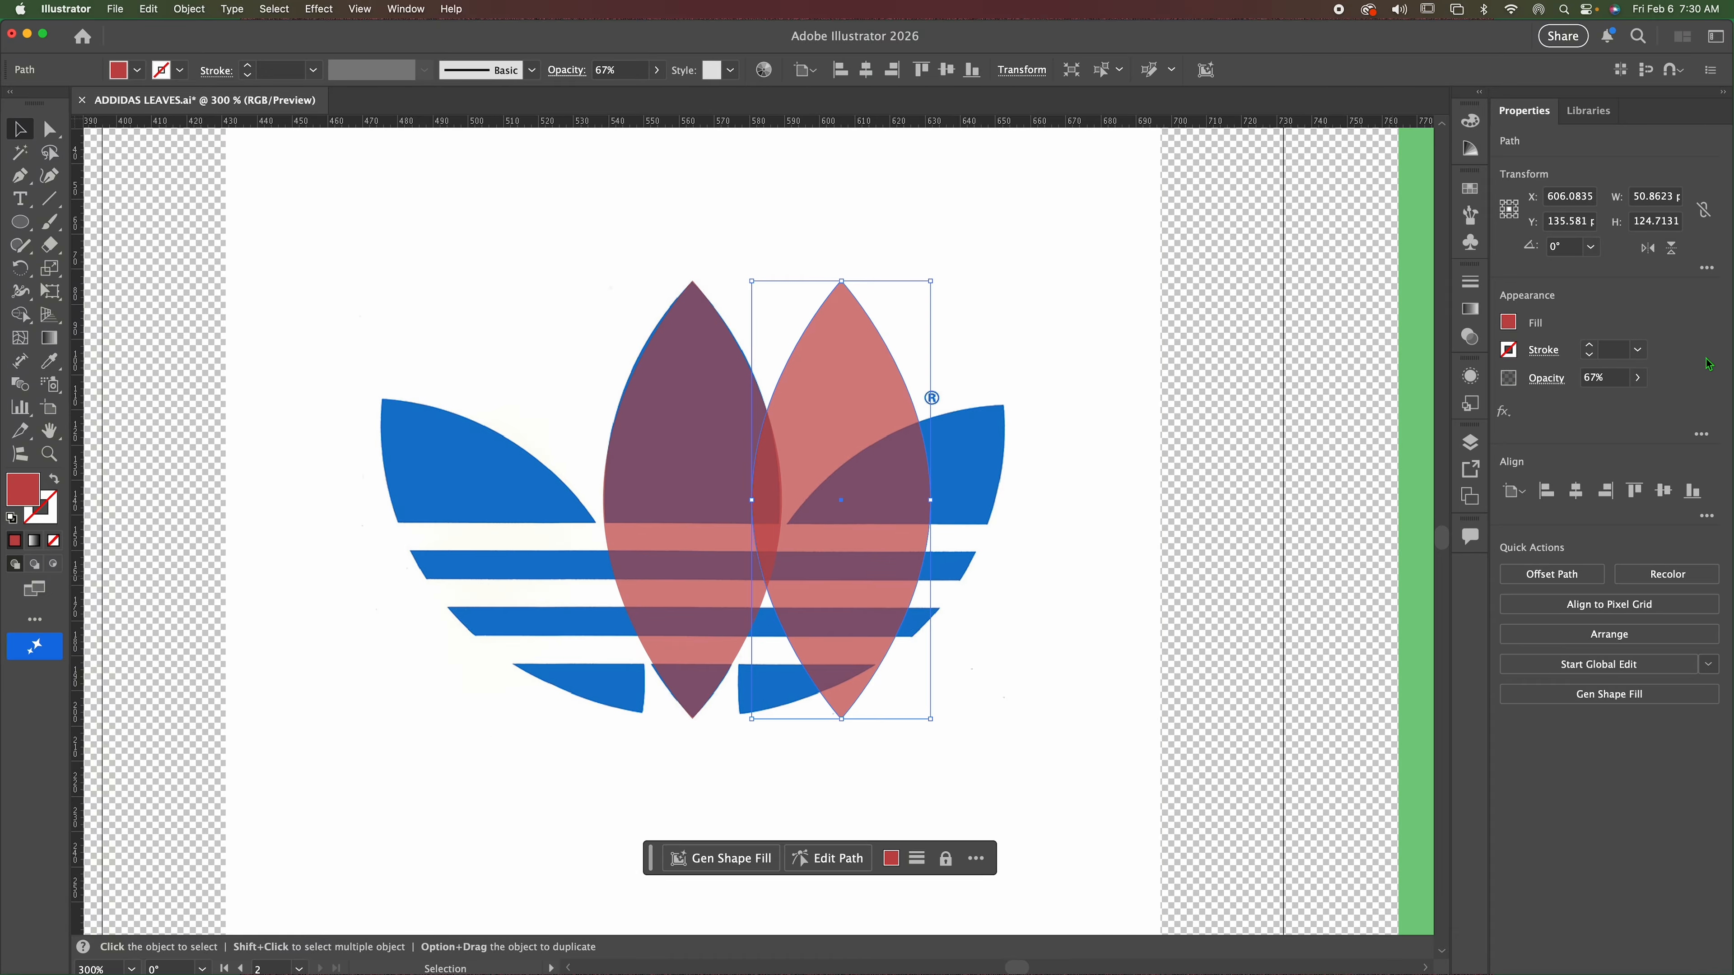
pyautogui.click(1591, 249)
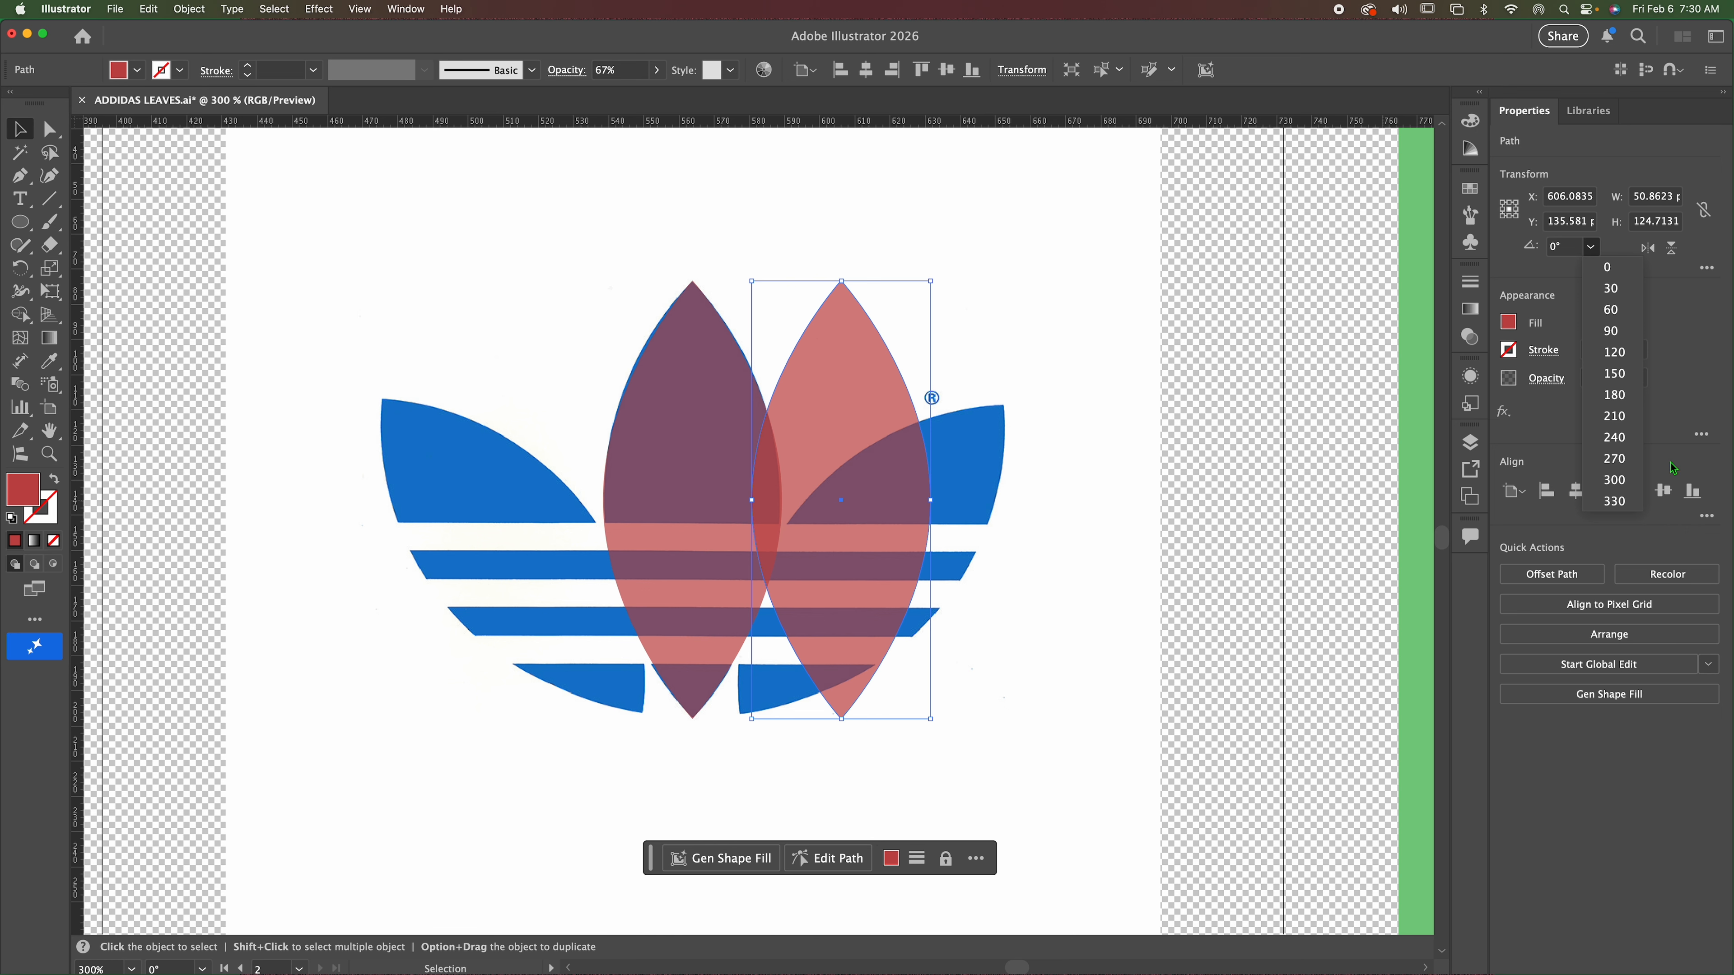
pyautogui.click(1611, 310)
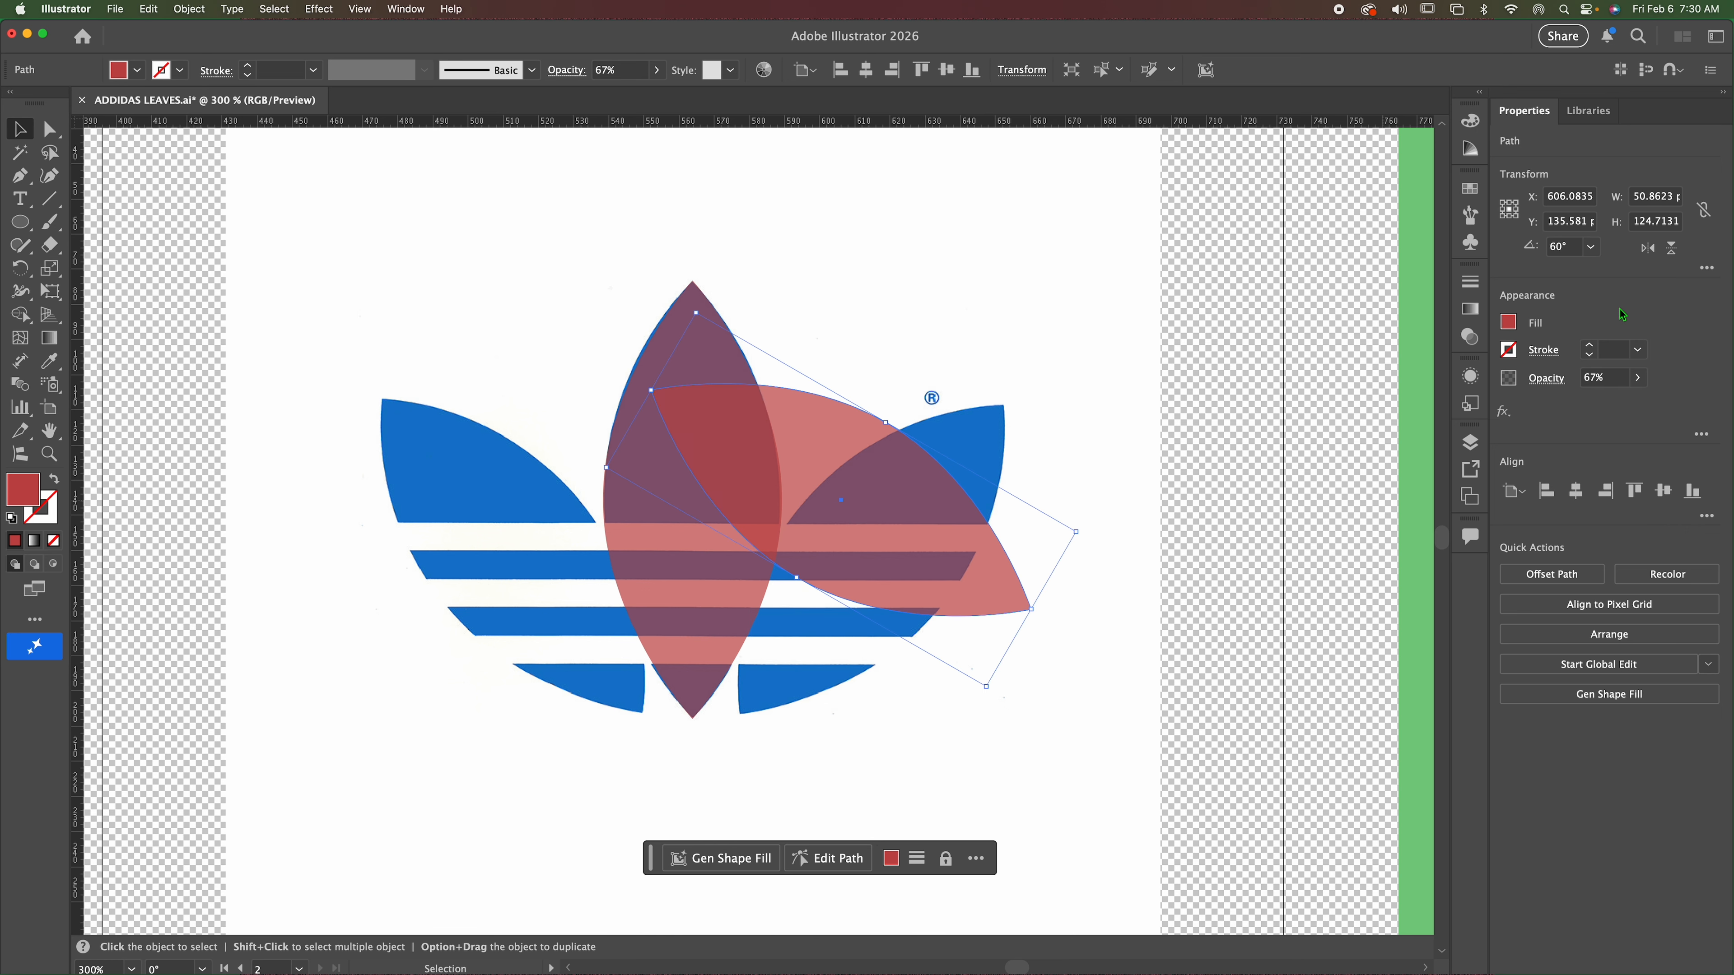
pyautogui.click(1590, 247)
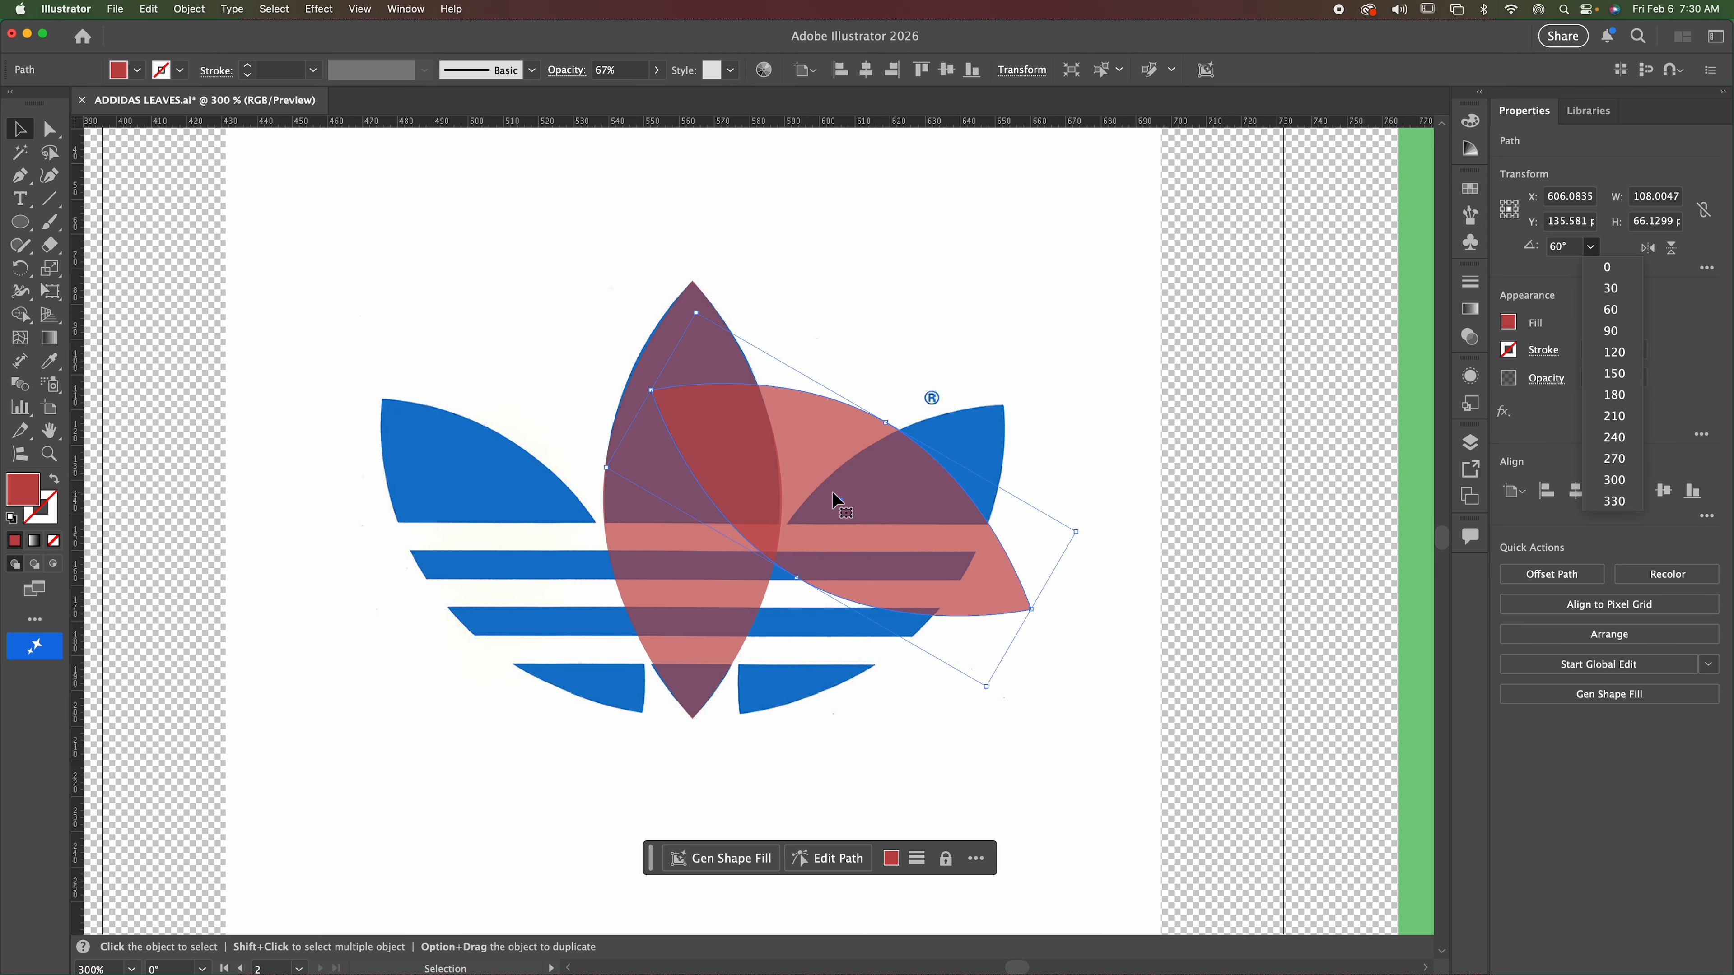
pyautogui.click(1554, 250)
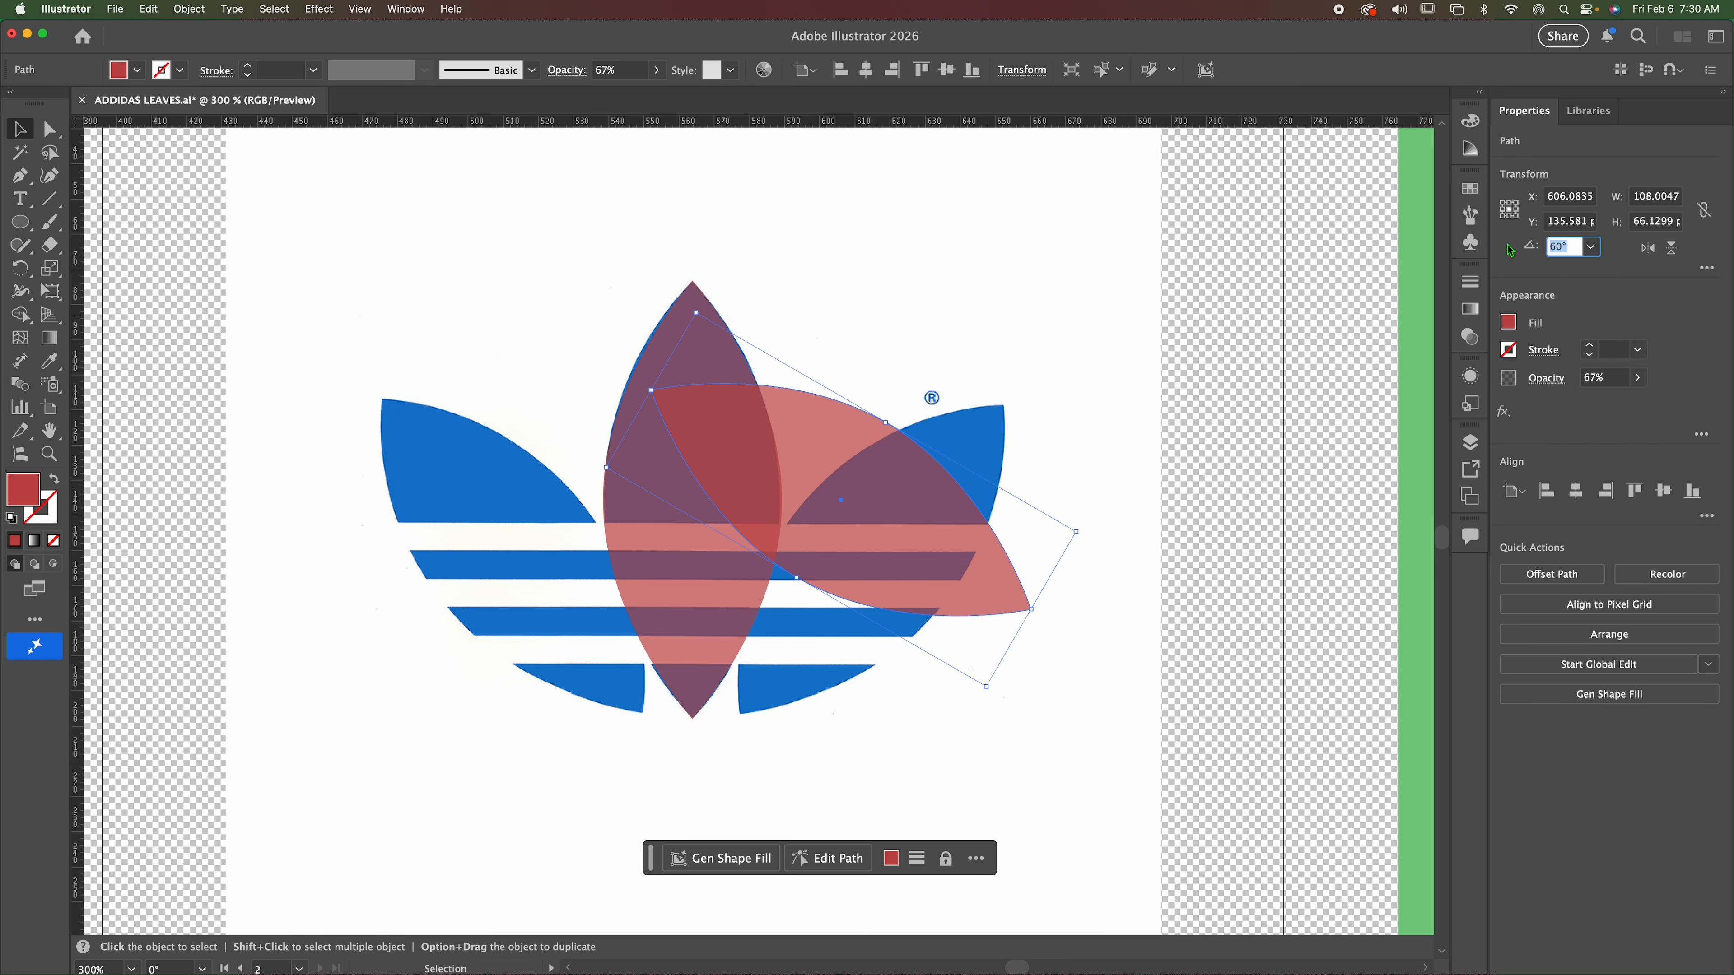
pyautogui.write('-45')
pyautogui.press('Return')
# Move the rotated copy over the logo's right leaf, rotate it to about 319° and shrink it to meet the leaf's tip.
pyautogui.moveTo(886, 526); pyautogui.dragTo(937, 584)
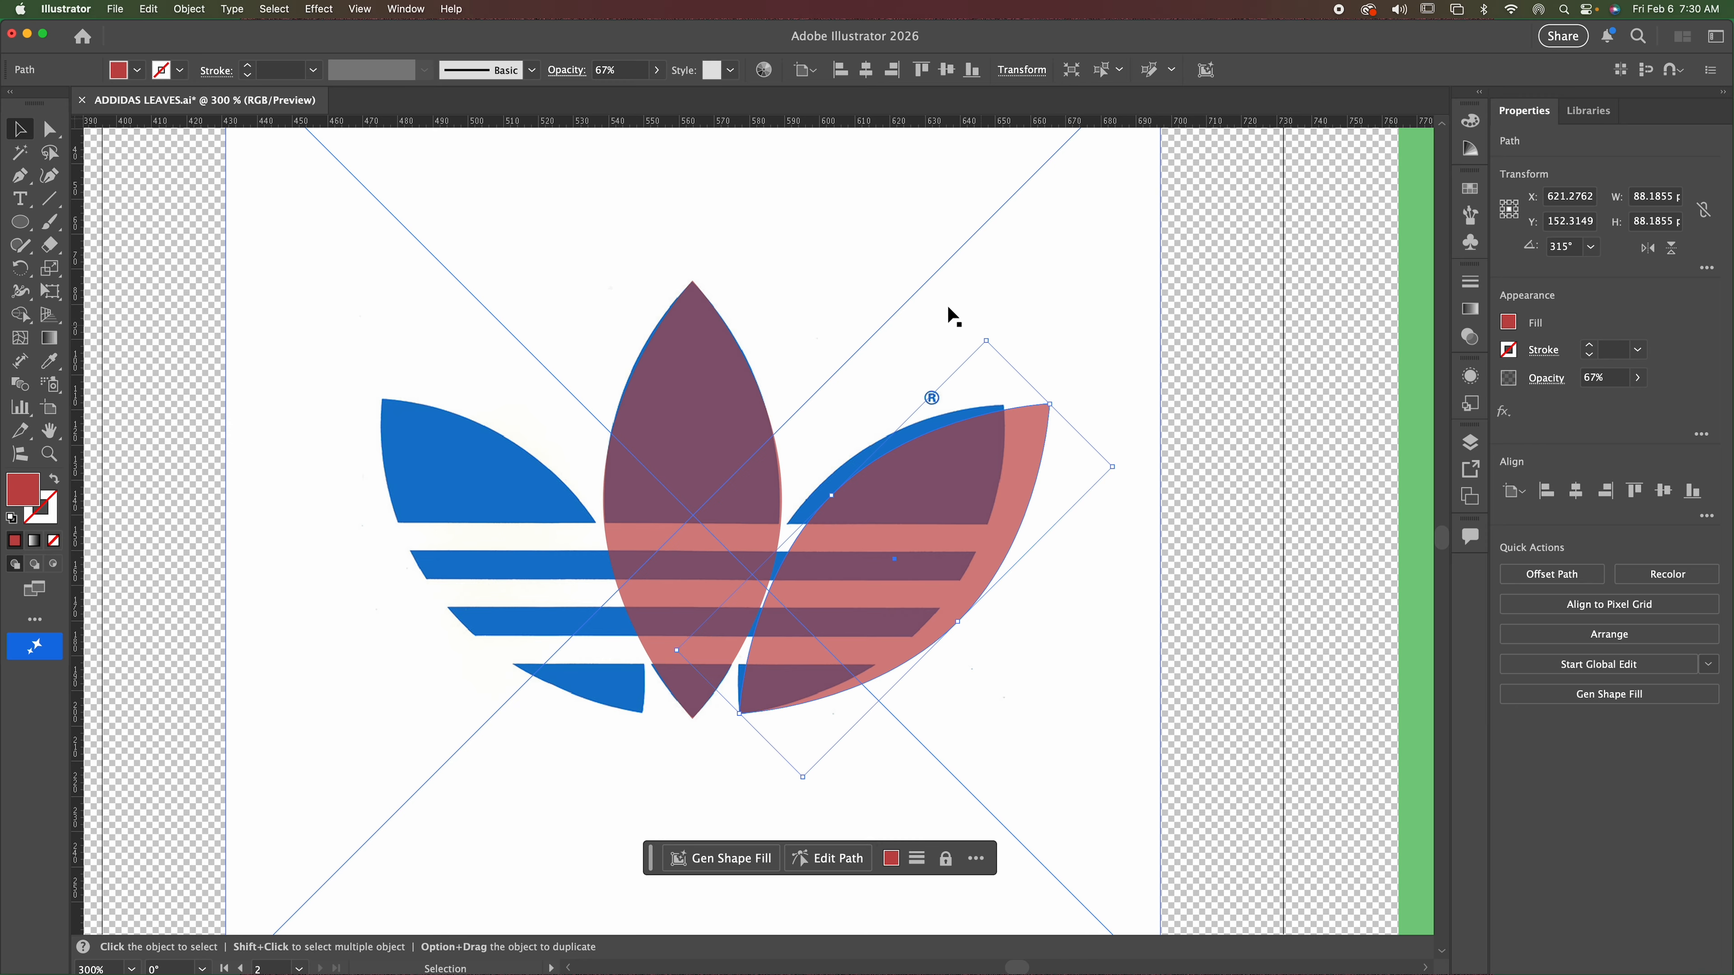
pyautogui.moveTo(989, 336); pyautogui.dragTo(971, 331)
pyautogui.moveTo(924, 497); pyautogui.dragTo(913, 487)
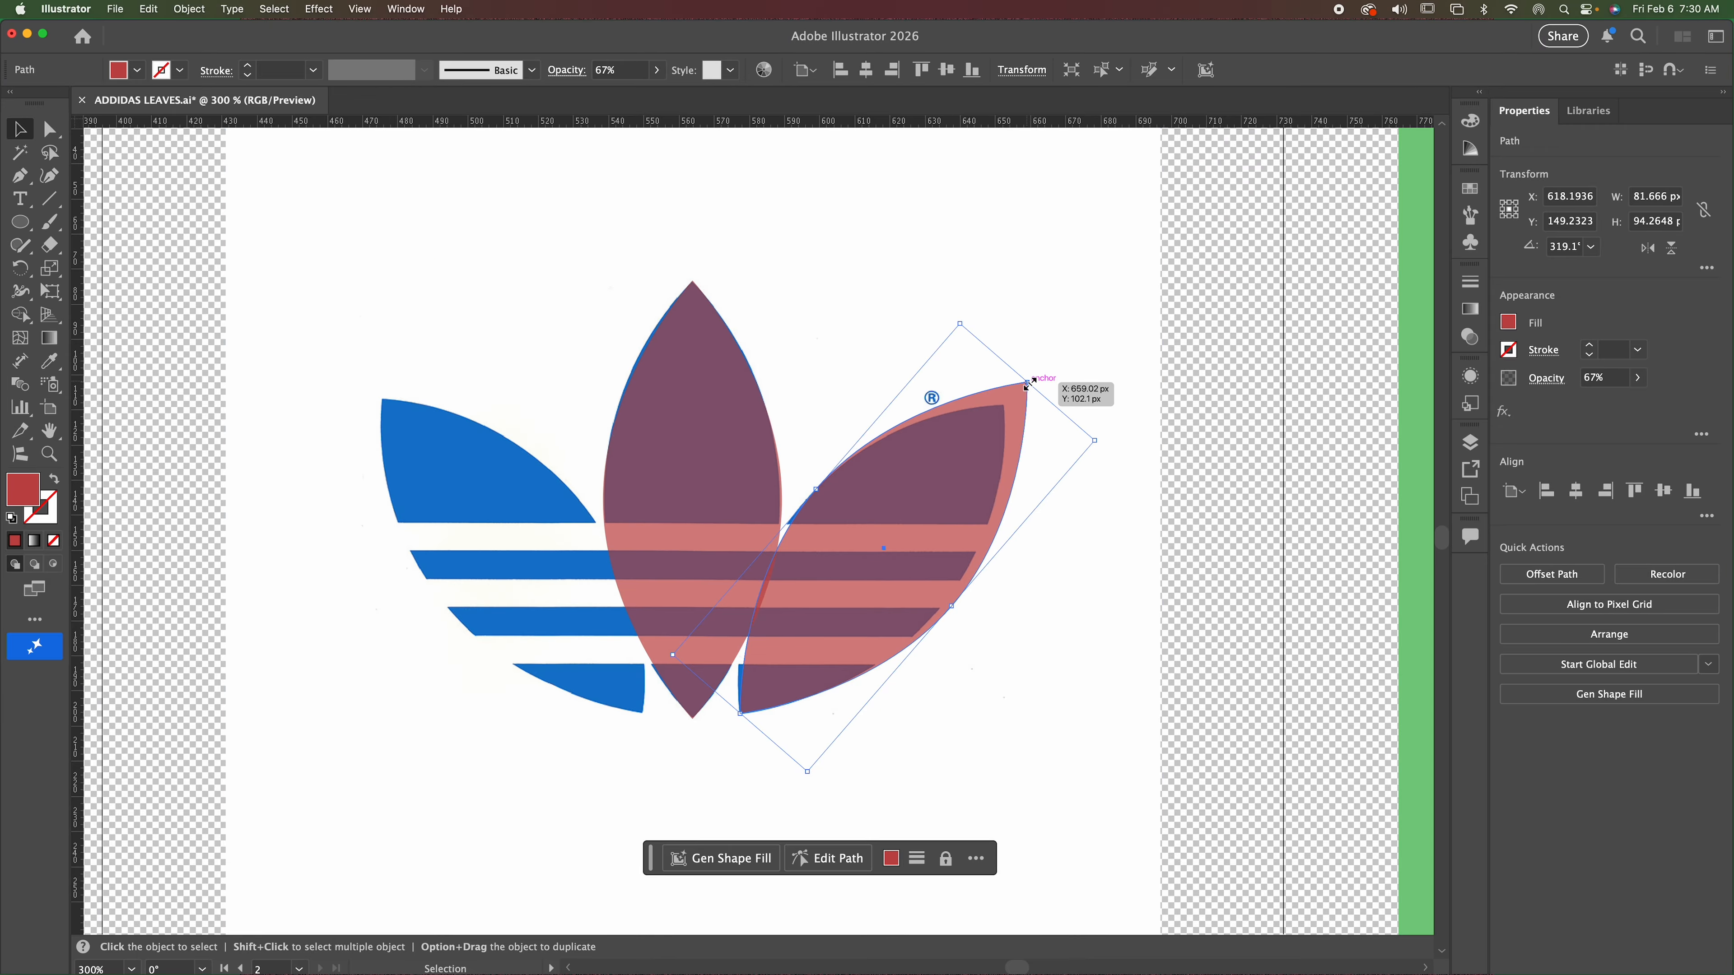
pyautogui.moveTo(1025, 384); pyautogui.dragTo(998, 405)
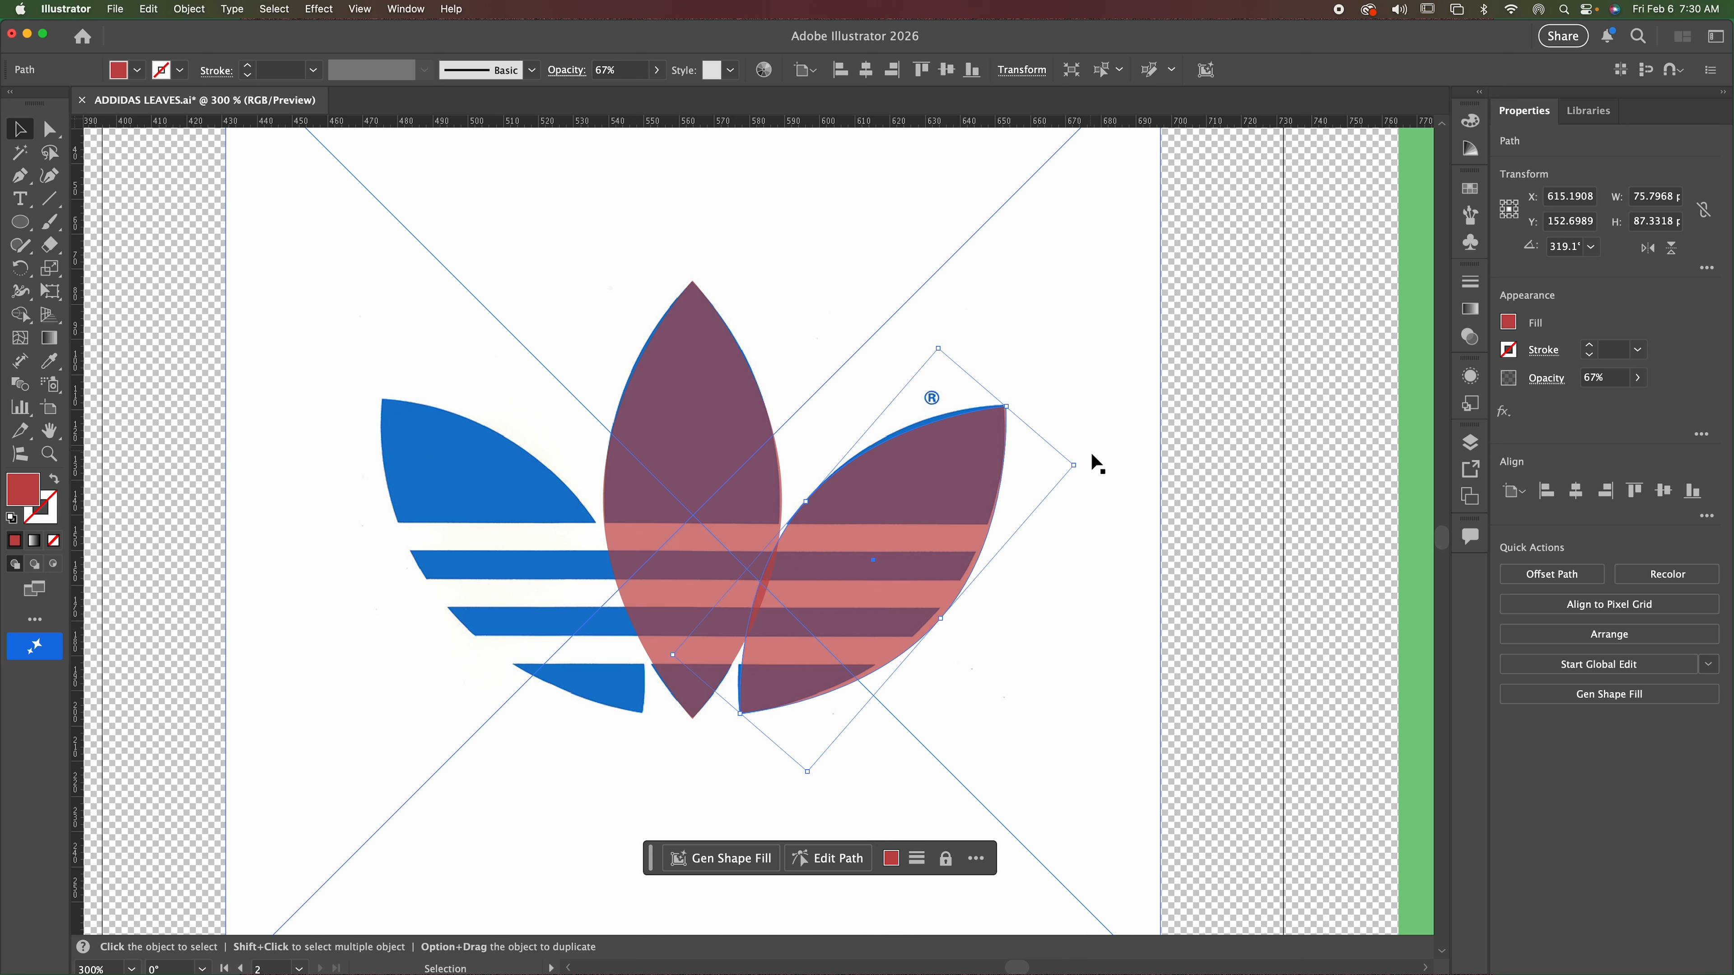
# Fine-tune the right leaf copy's rotation to about 320° and shift it to cover the blue leaf.
pyautogui.moveTo(1080, 470); pyautogui.dragTo(1085, 459)
pyautogui.moveTo(867, 572); pyautogui.dragTo(862, 569)
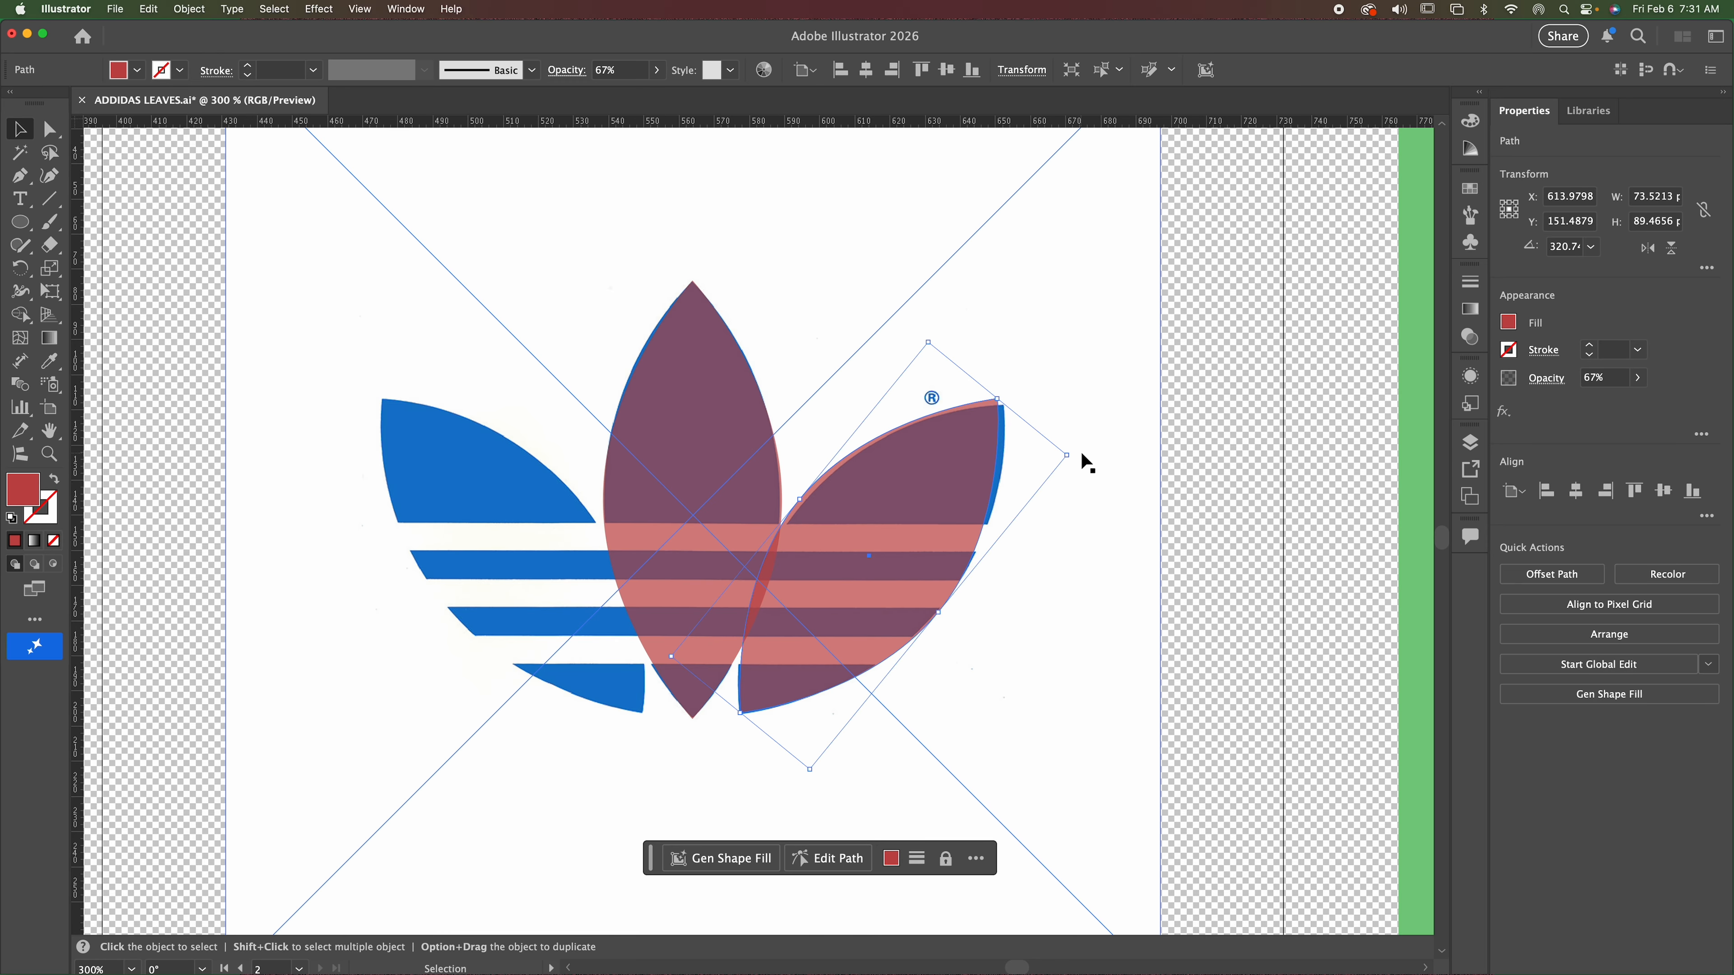
pyautogui.moveTo(1071, 456); pyautogui.dragTo(1075, 459)
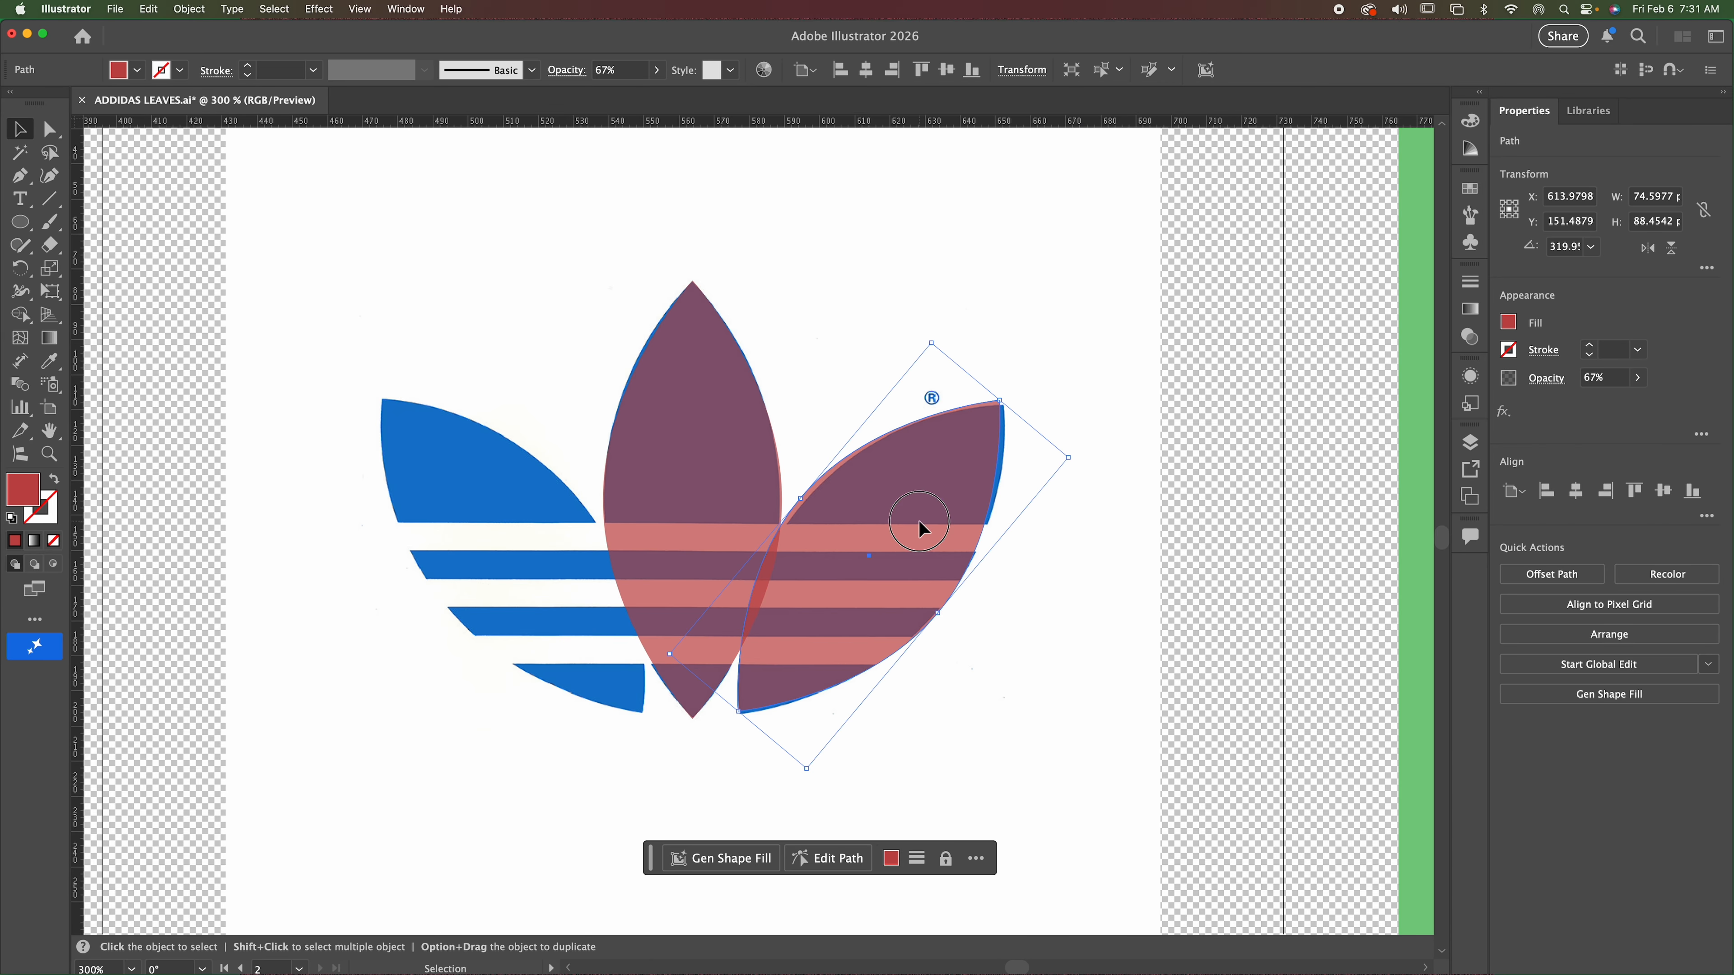
pyautogui.moveTo(921, 530); pyautogui.dragTo(928, 531)
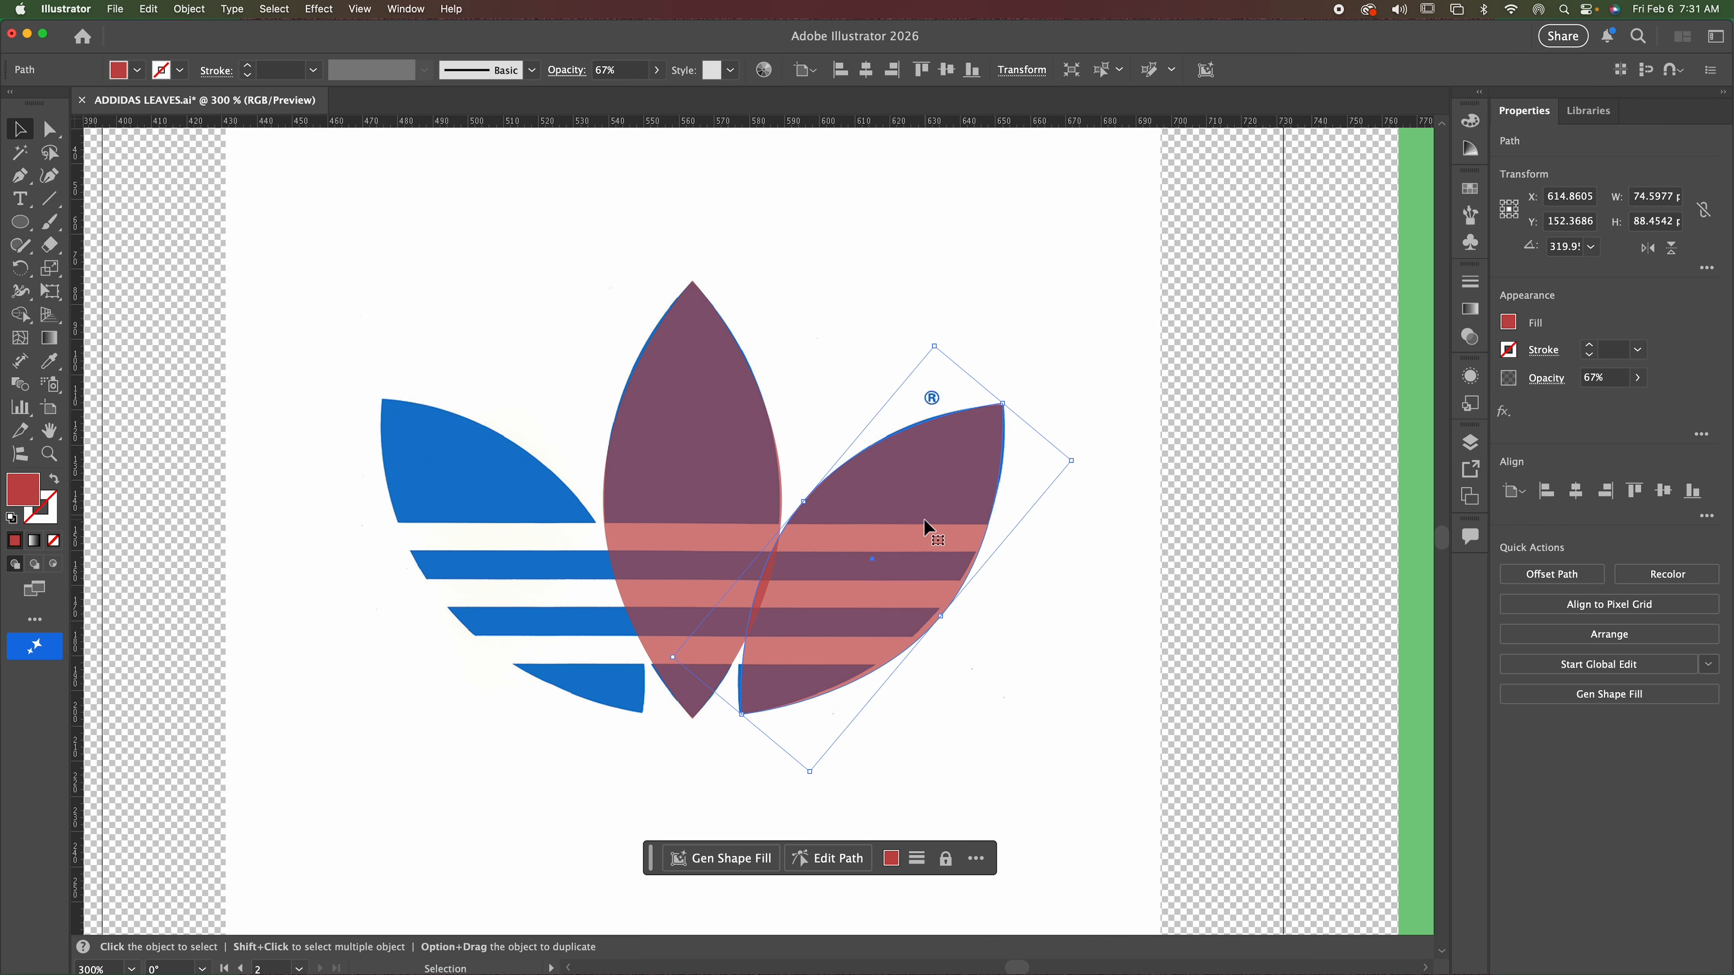
# Duplicate the red right leaf about 28 px to the left and flip the copy horizontally.
pyautogui.click(48, 454)
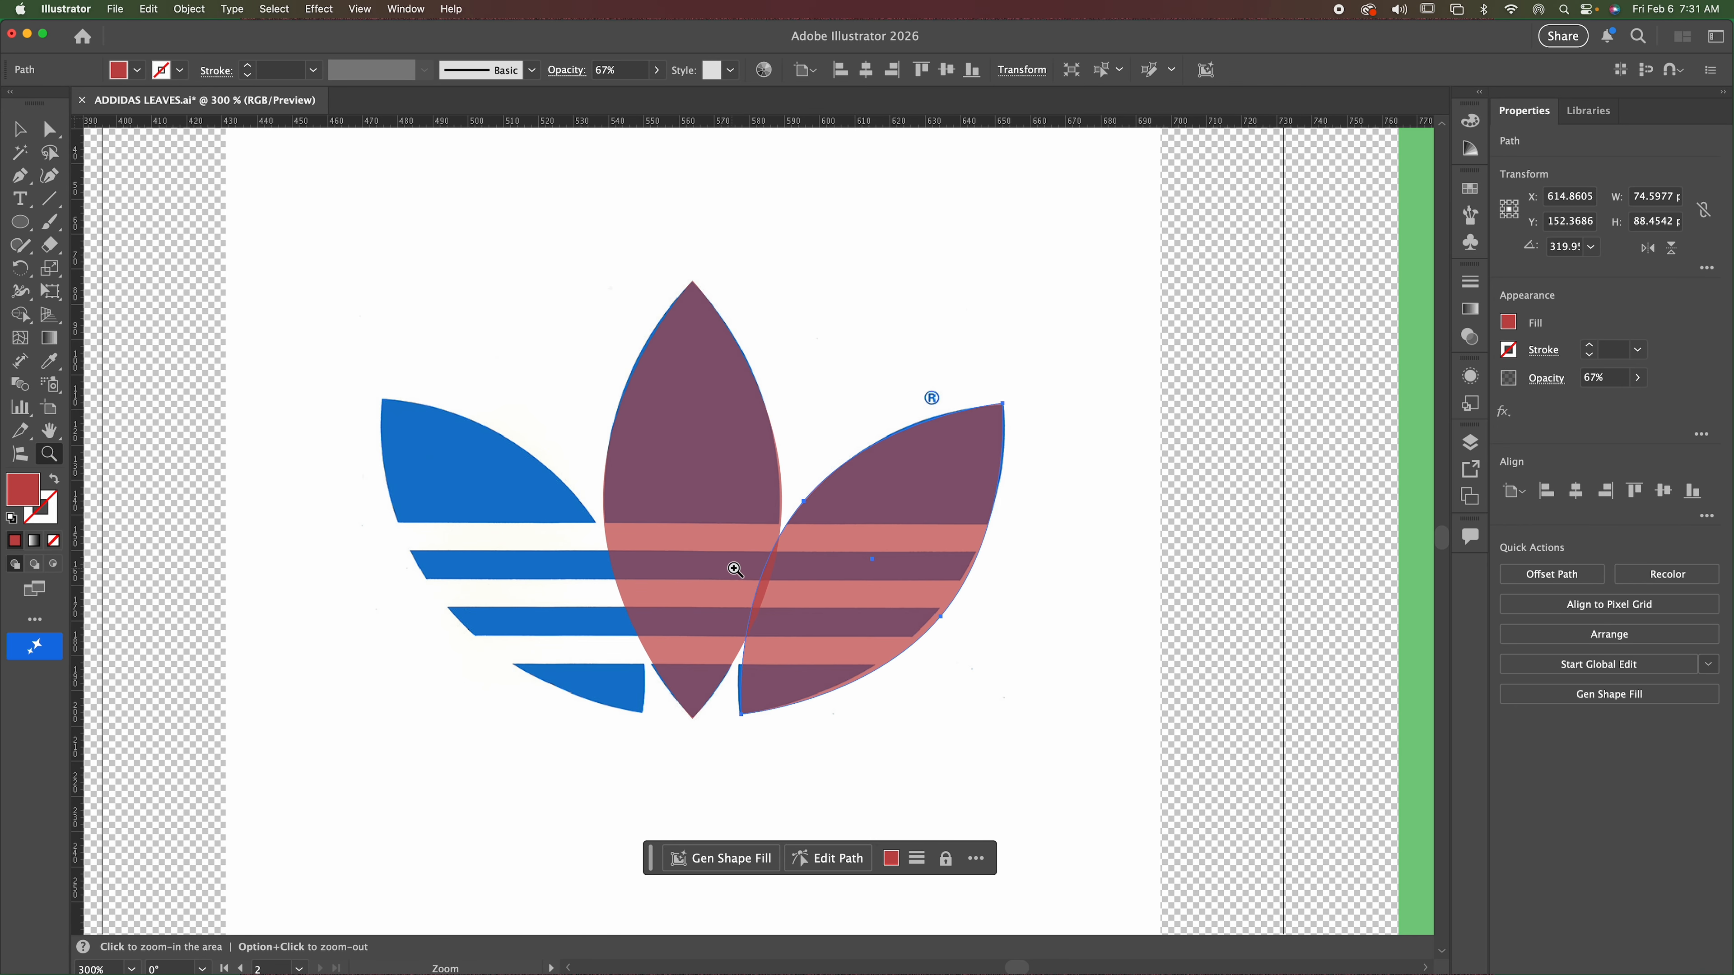
pyautogui.click(816, 568)
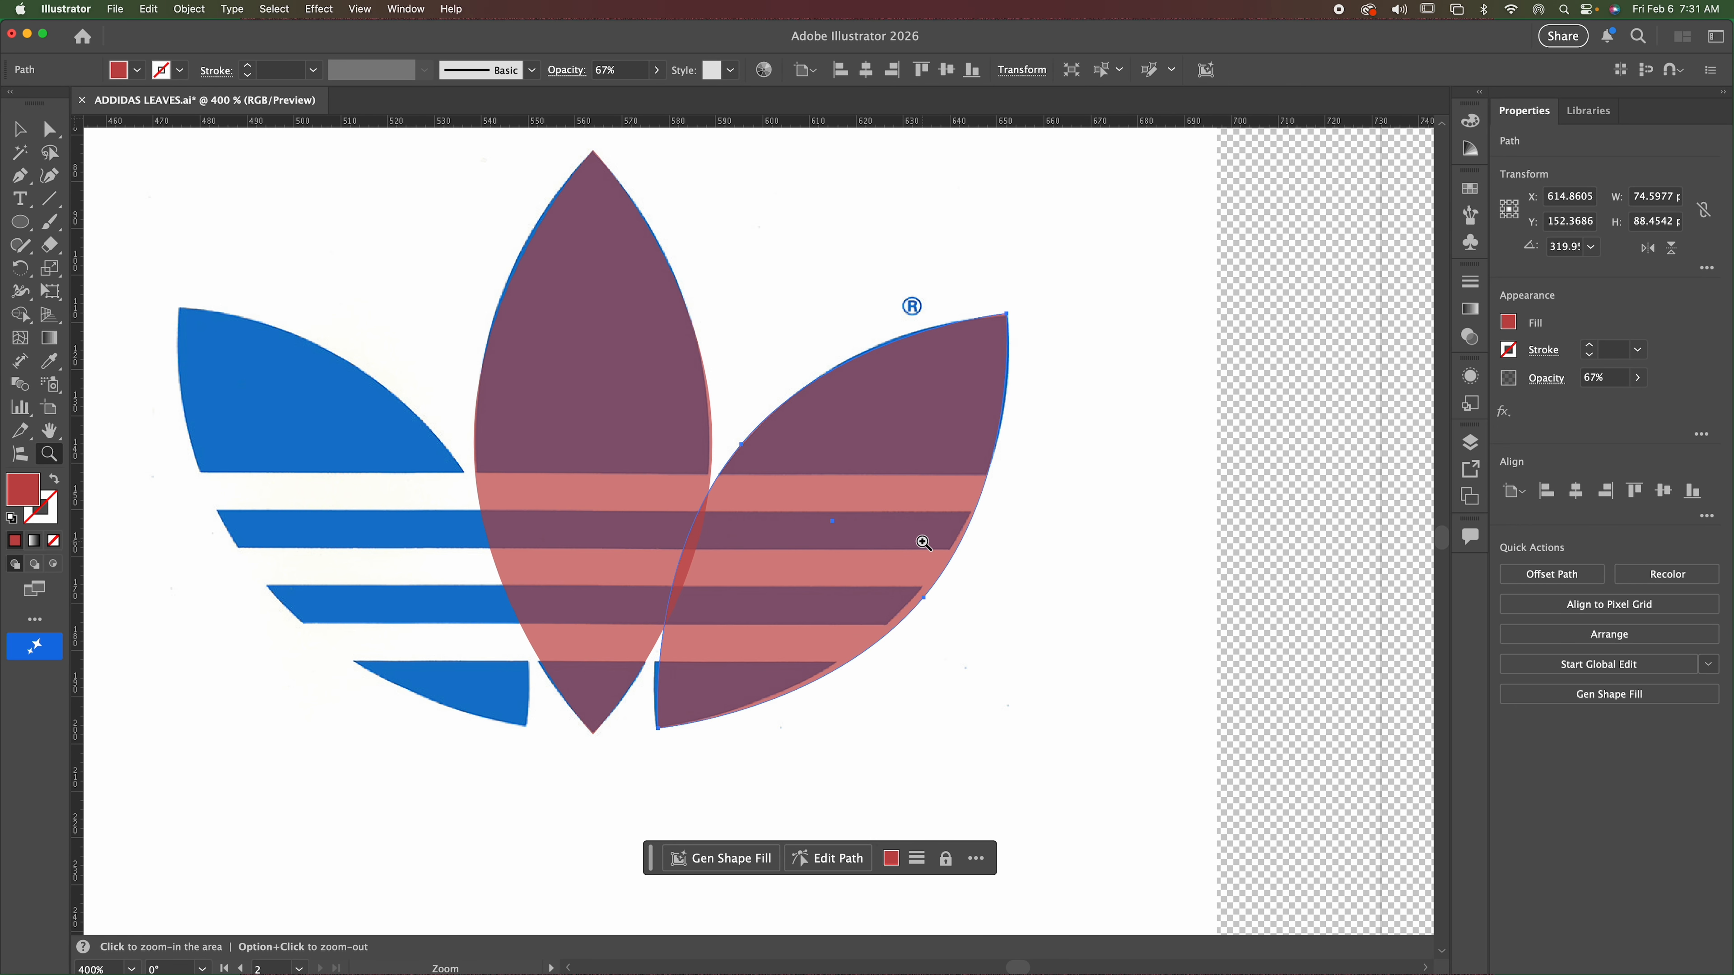
pyautogui.press('Left')
pyautogui.press('Right')
pyautogui.click(19, 129)
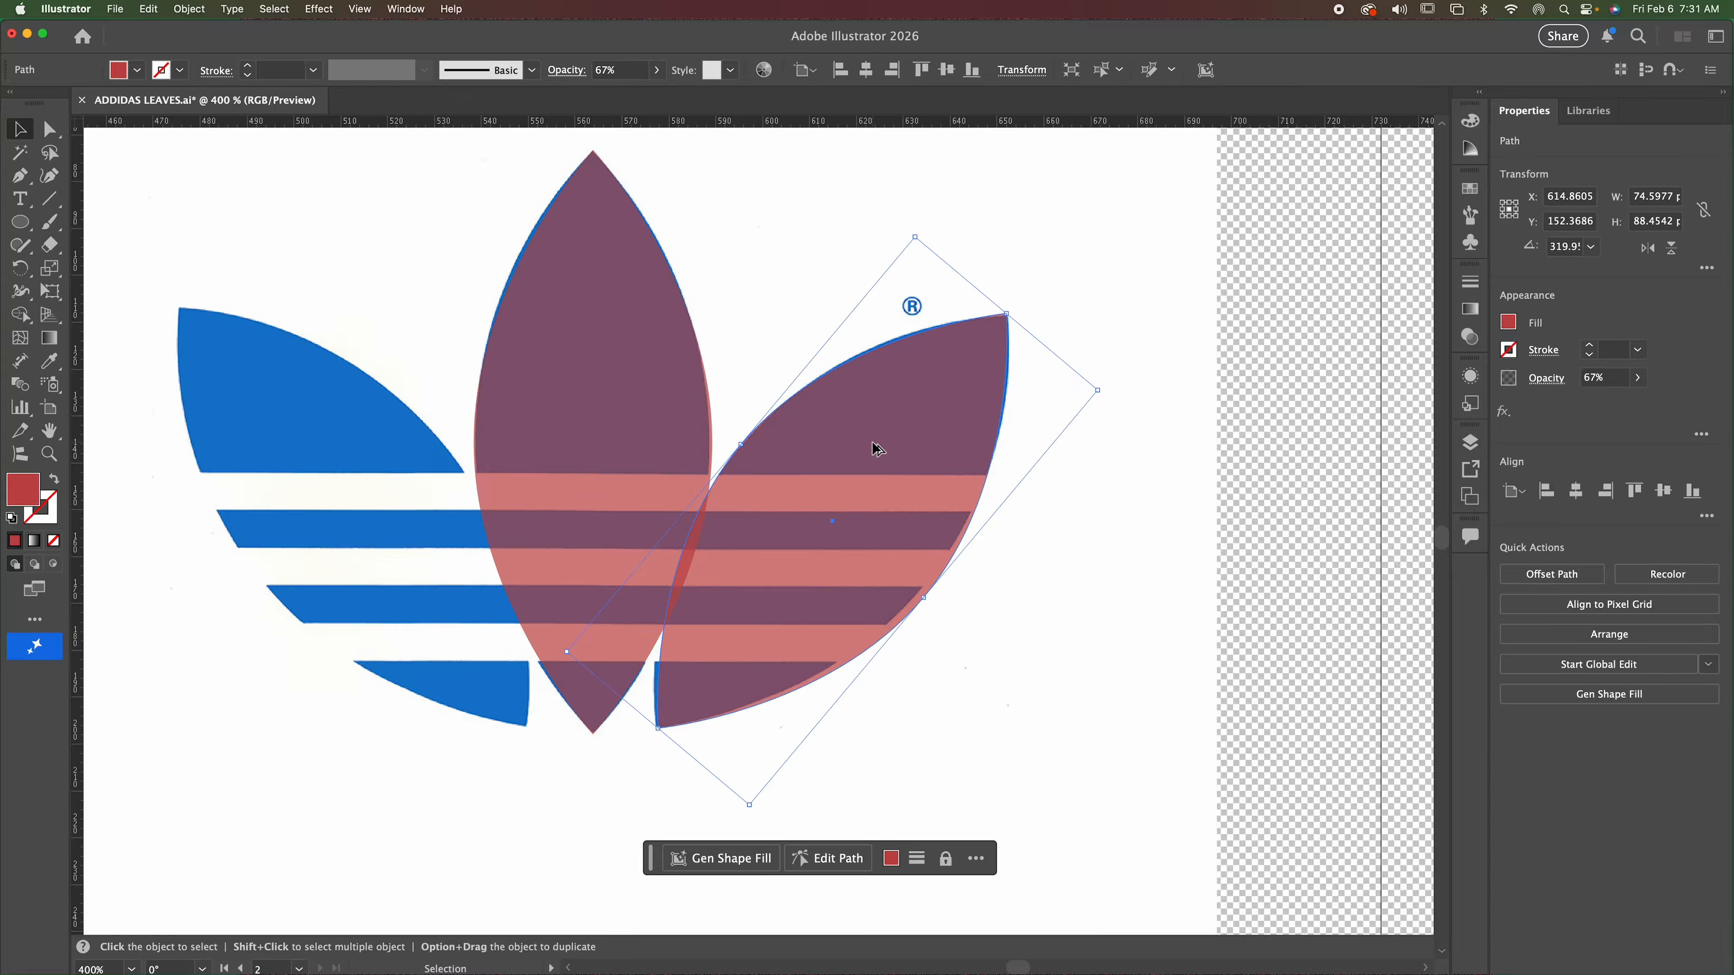
pyautogui.moveTo(874, 449); pyautogui.dragTo(742, 446)
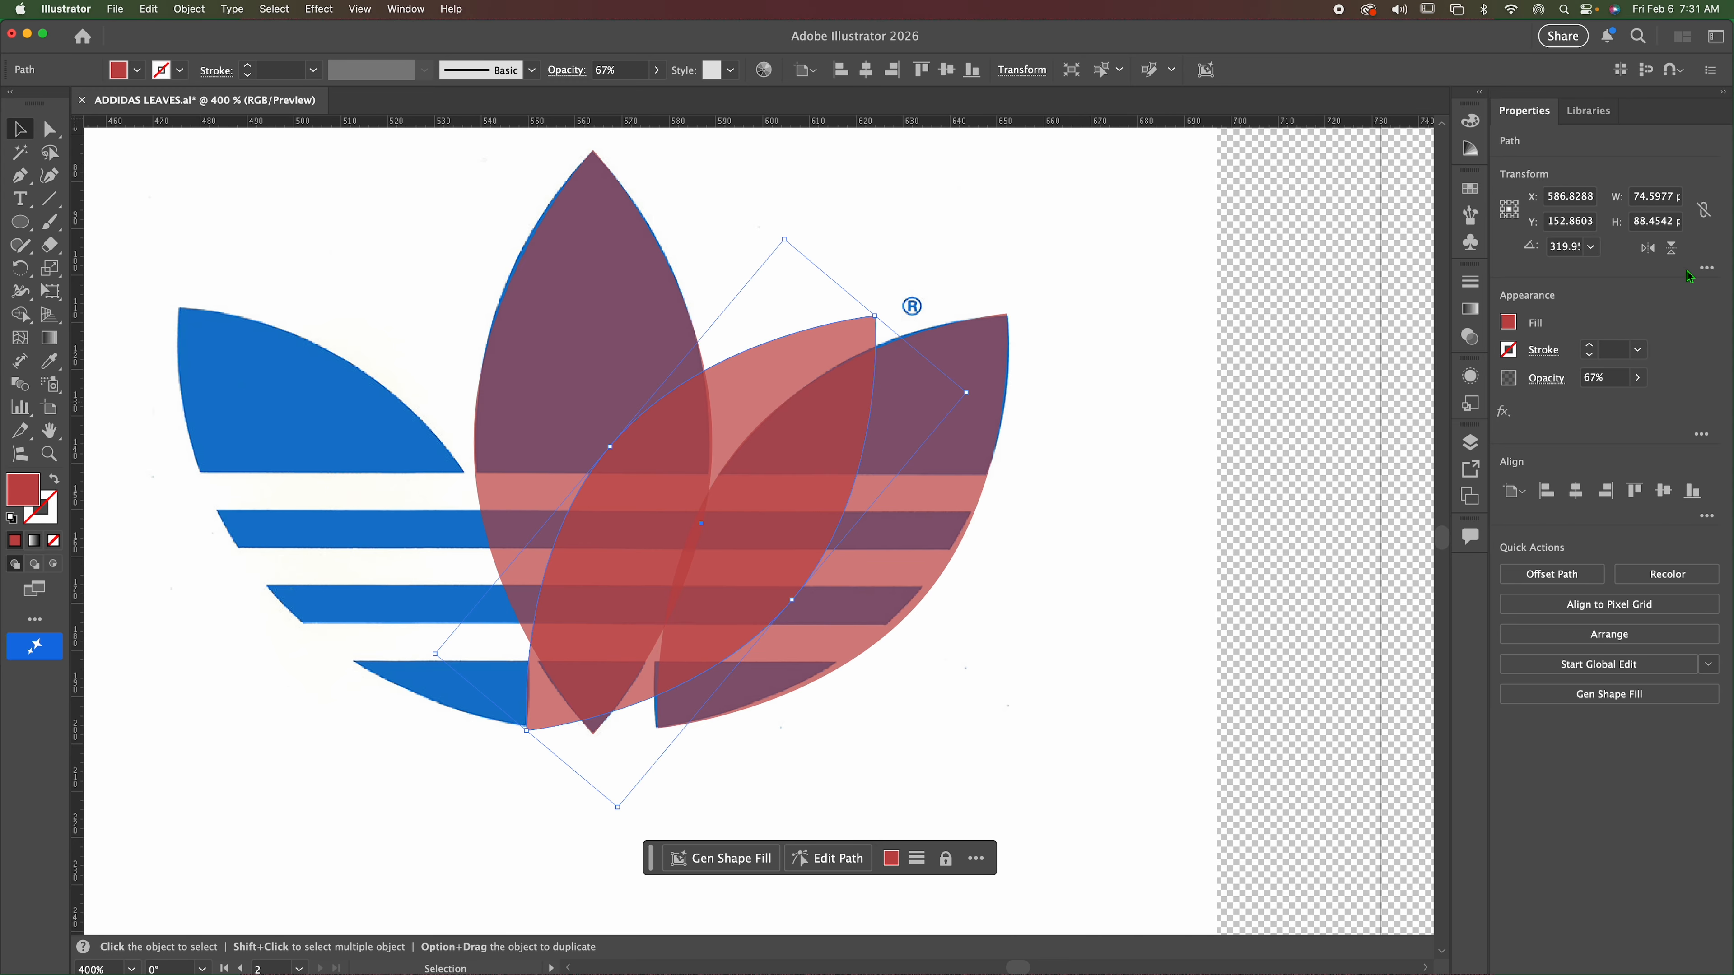
pyautogui.click(1654, 253)
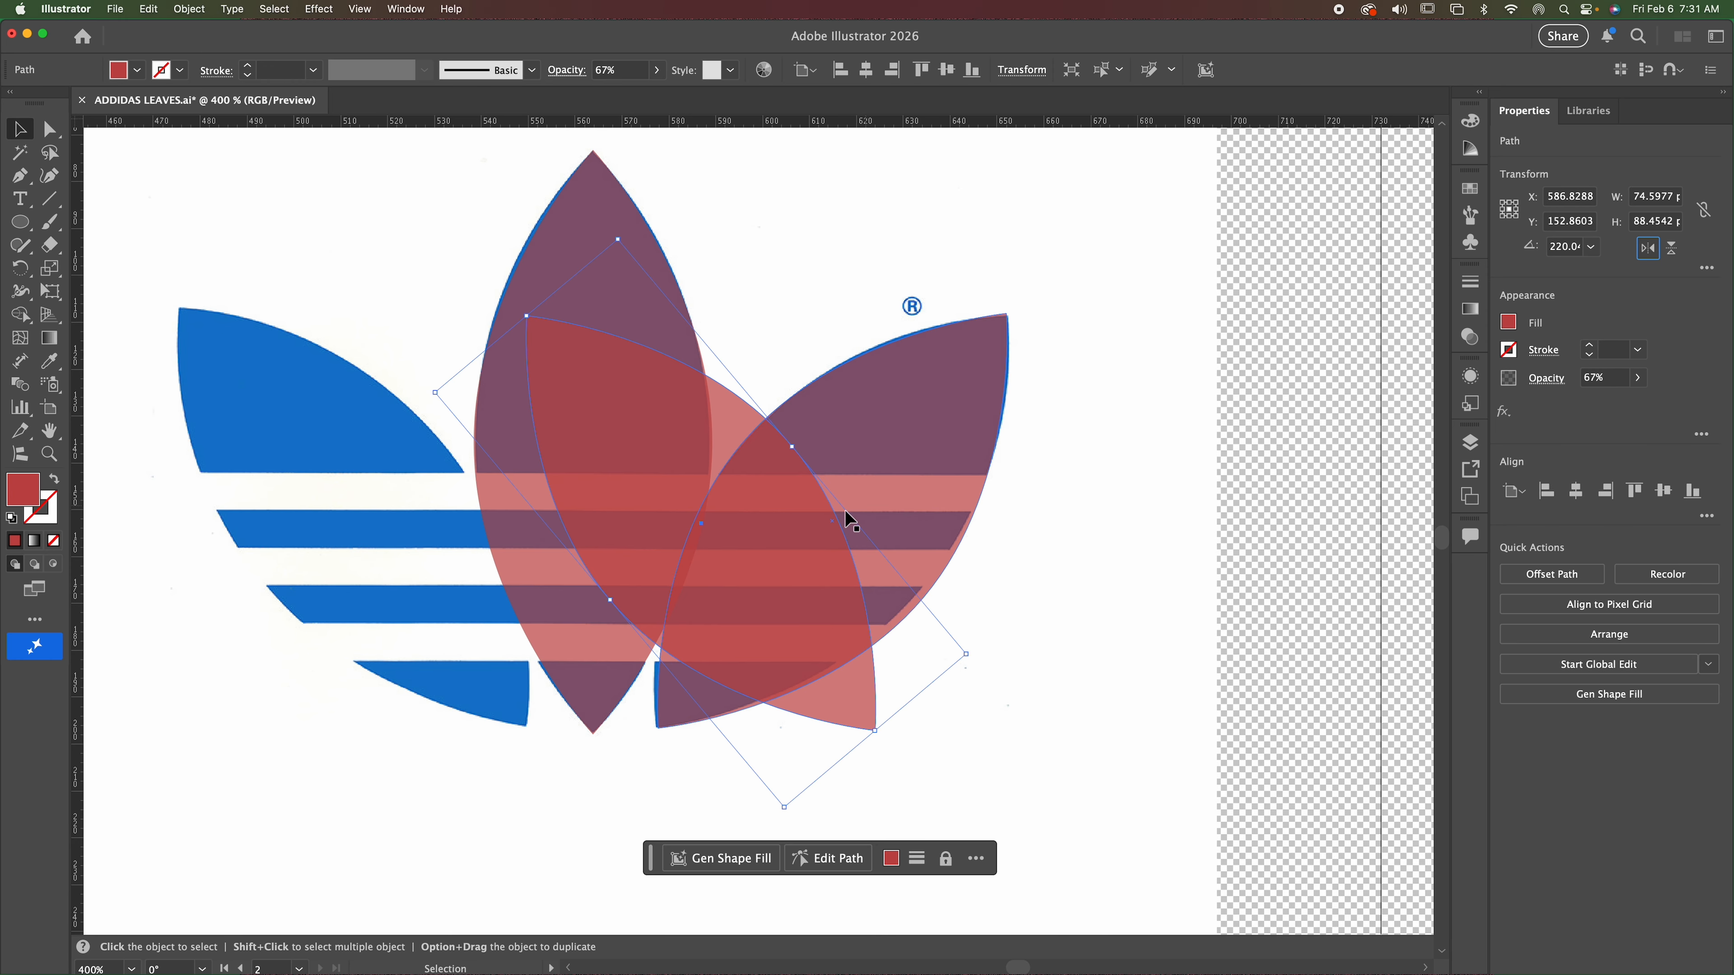
# Move the flipped leaf about 74 px left to cover the logo's blue left leaf, and deselect it.
pyautogui.moveTo(741, 556); pyautogui.dragTo(409, 557)
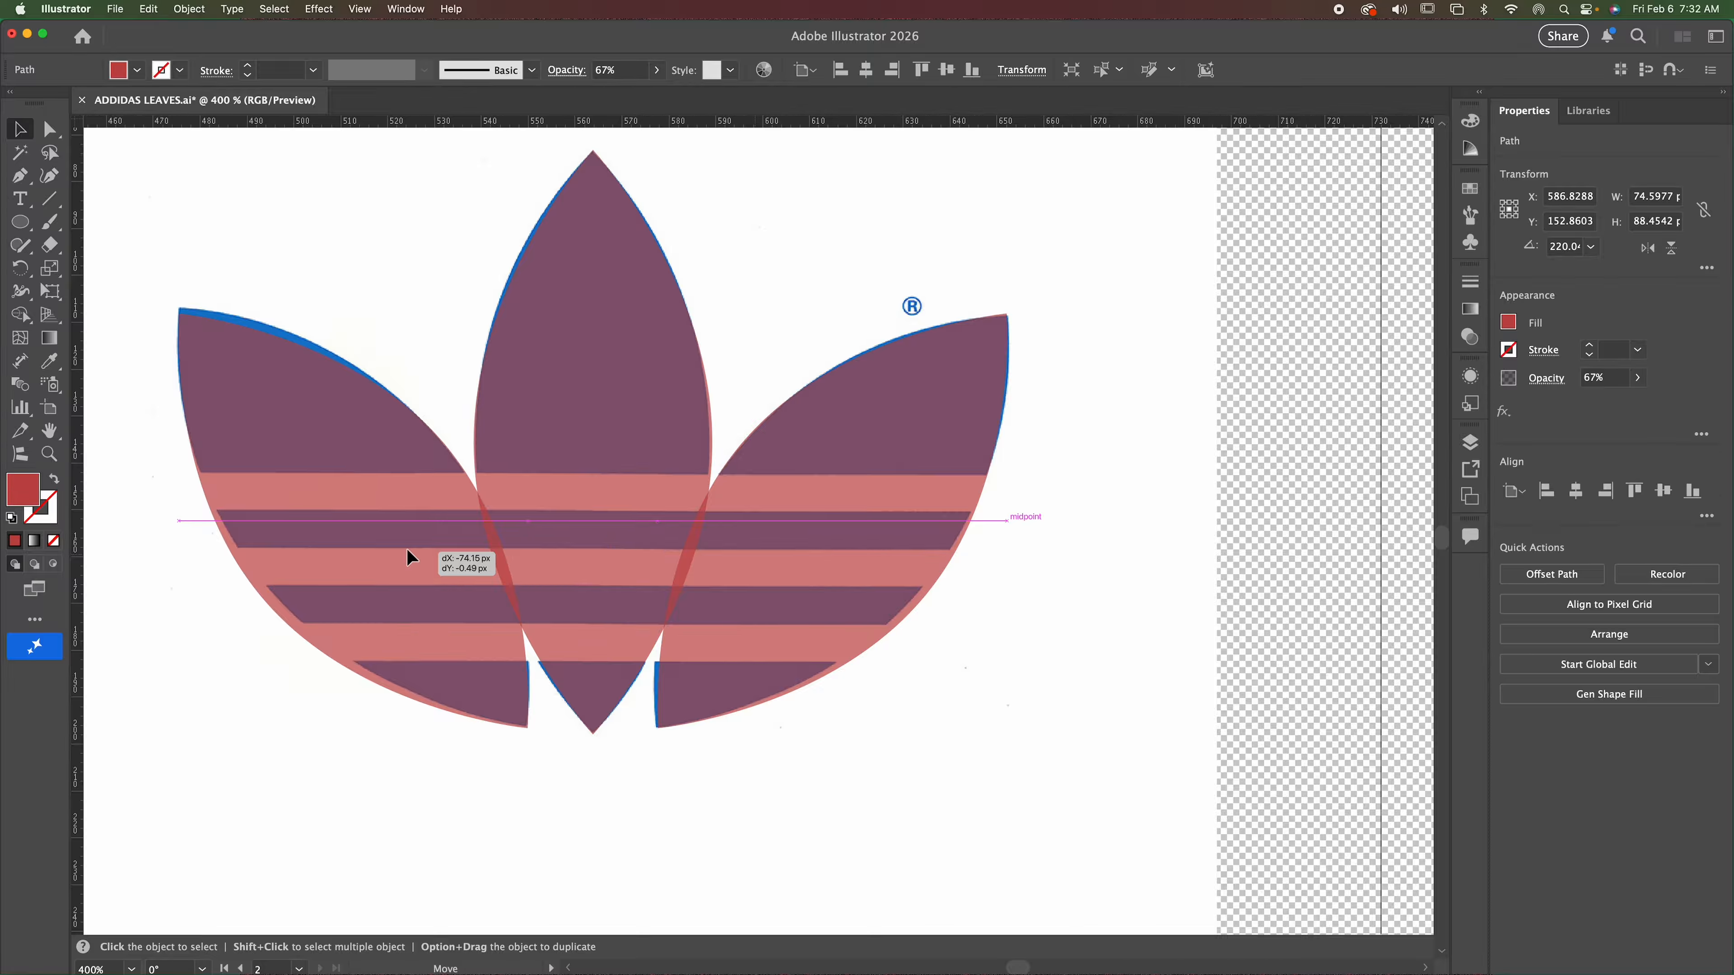
pyautogui.moveTo(407, 557); pyautogui.dragTo(409, 558)
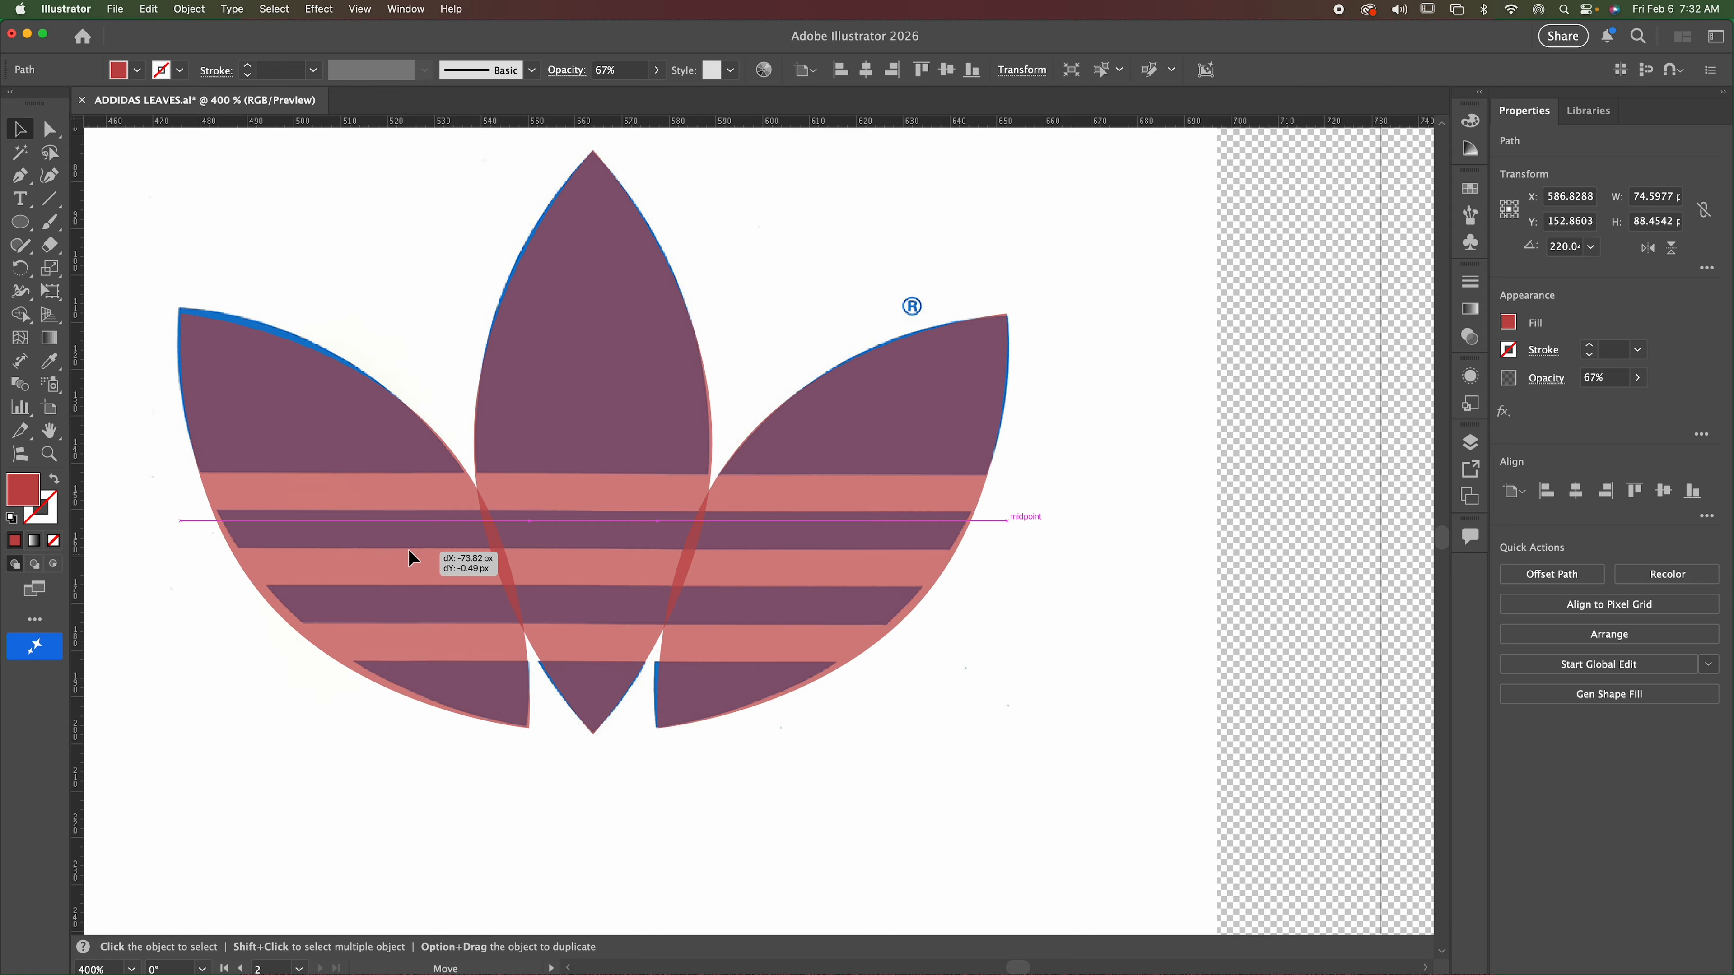
pyautogui.moveTo(409, 551); pyautogui.dragTo(409, 552)
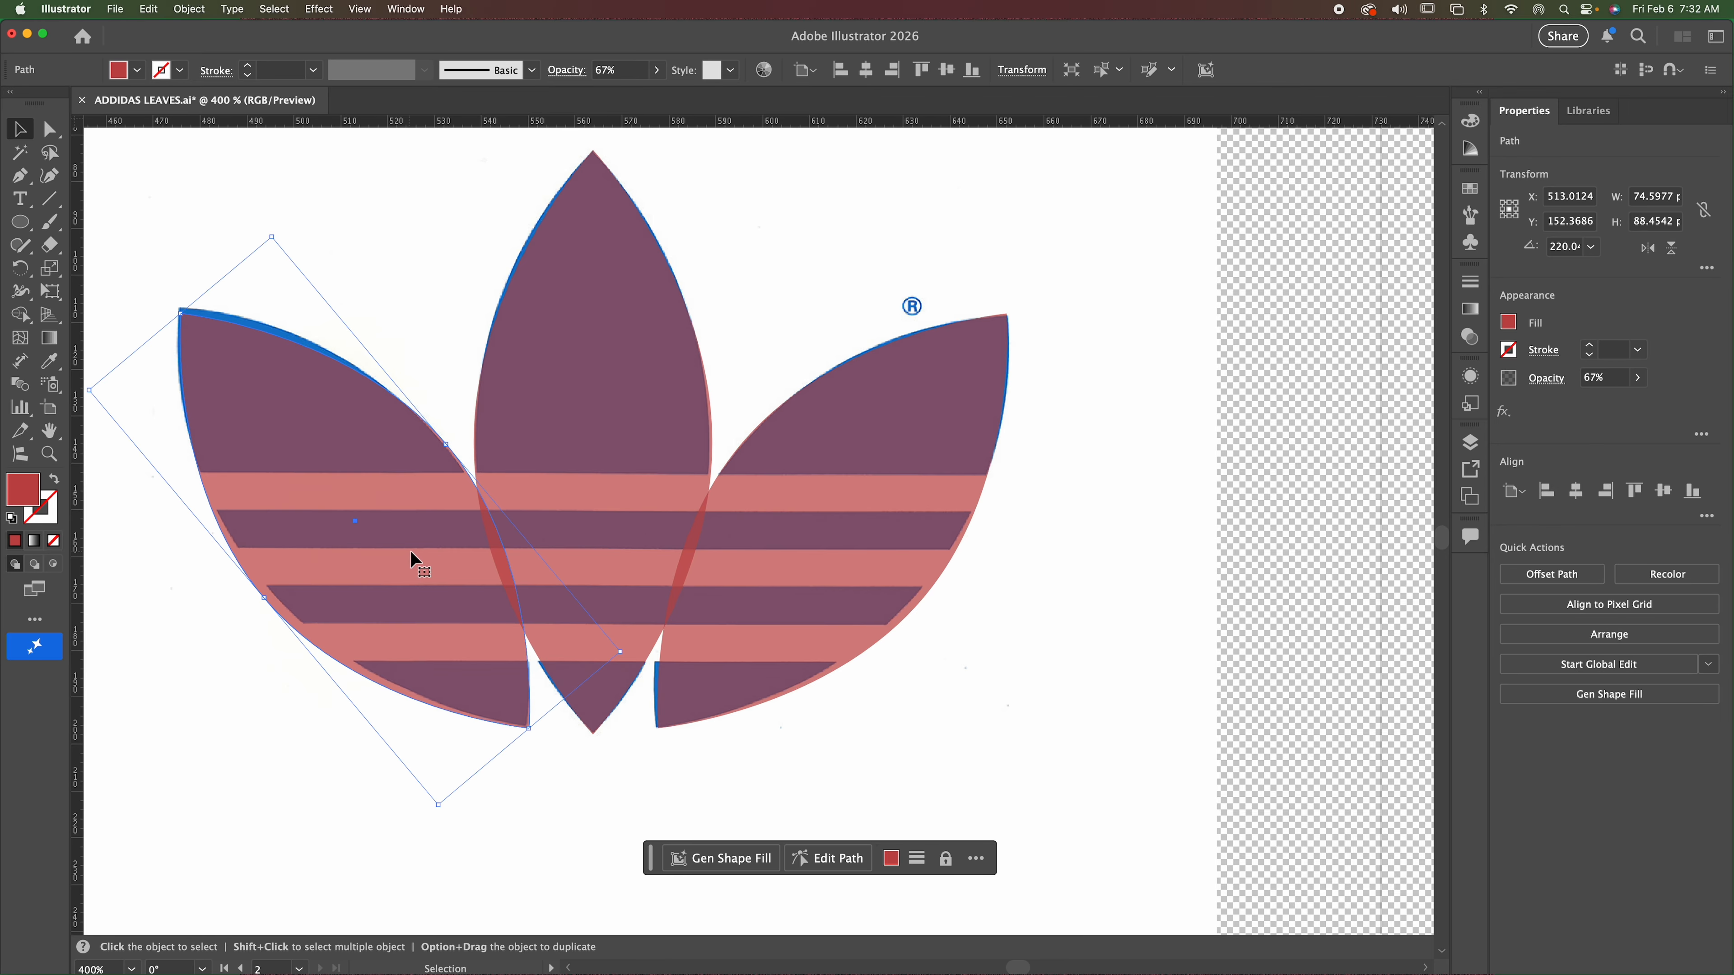
pyautogui.click(1332, 600)
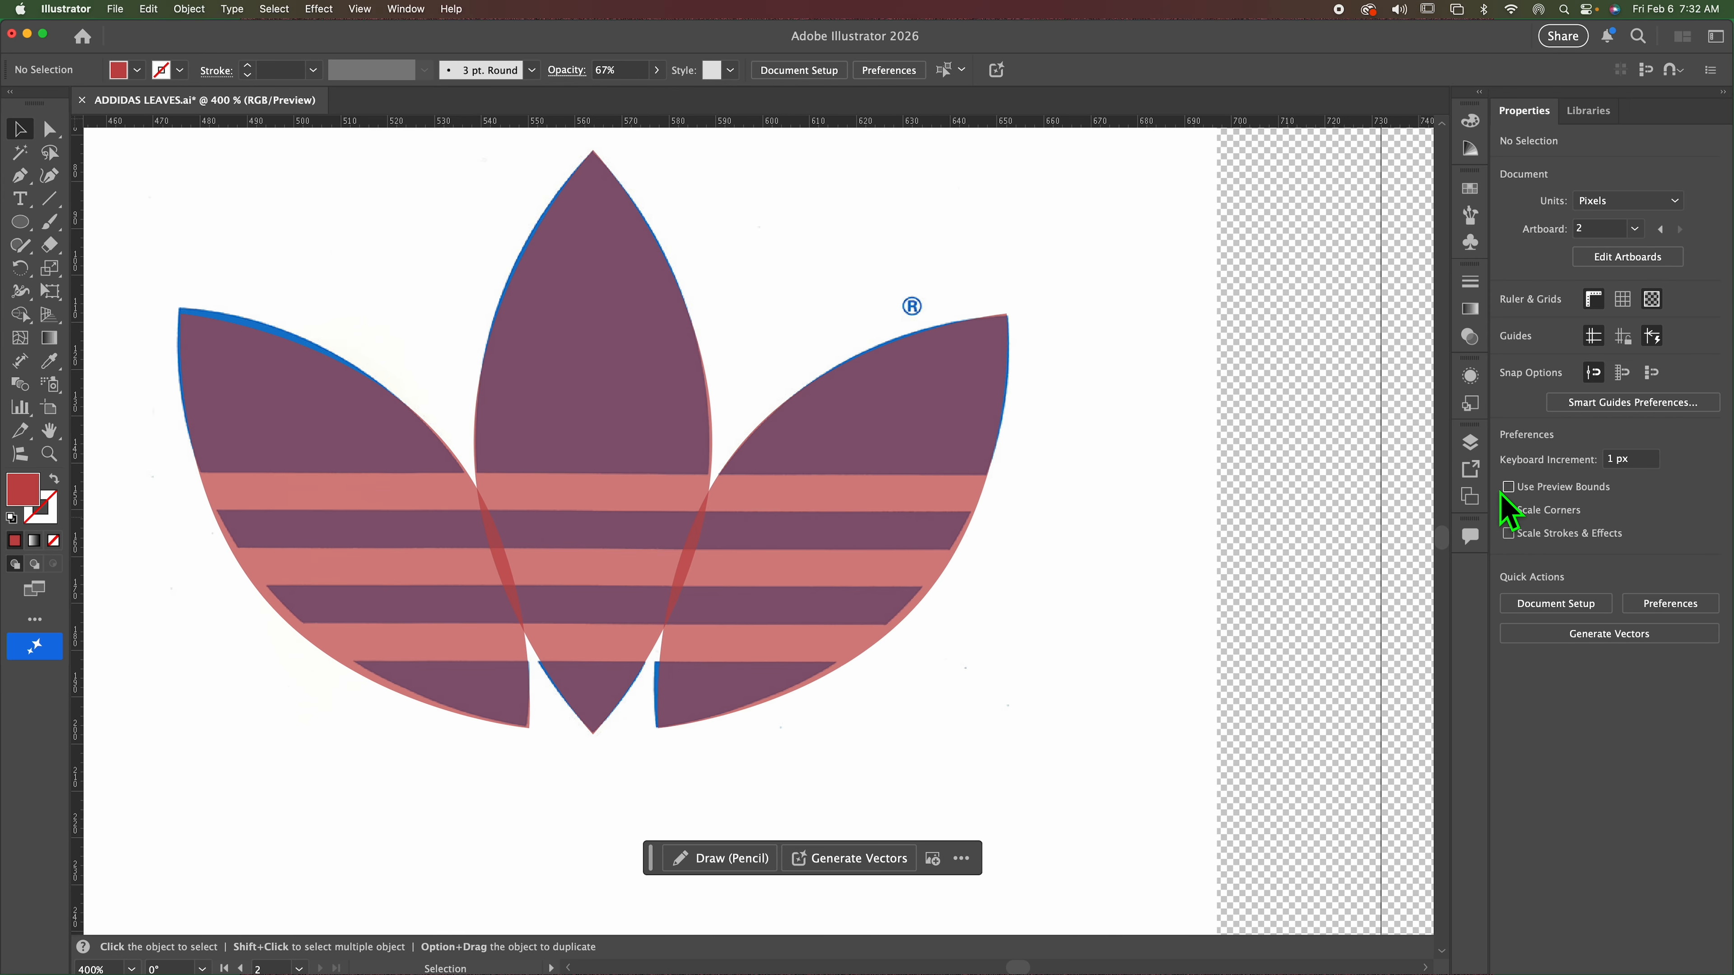
# Find the linked logo image behind the leaves in the layer stack and lock it.
pyautogui.click(1470, 443)
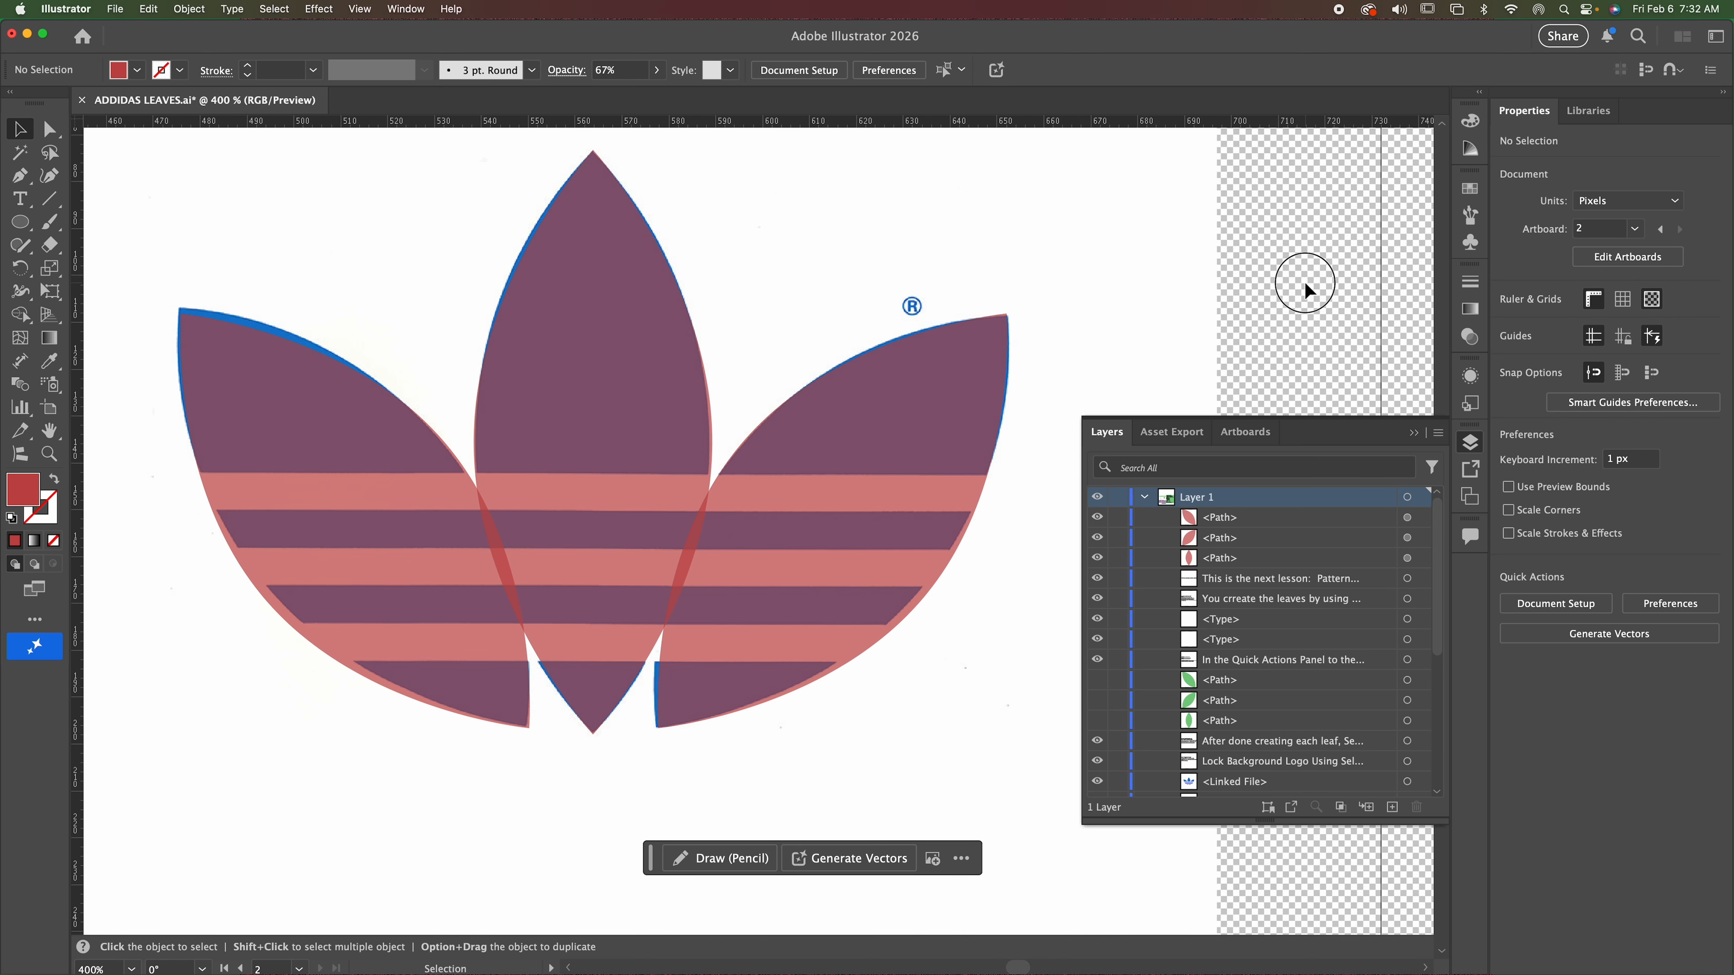
pyautogui.click(1108, 246)
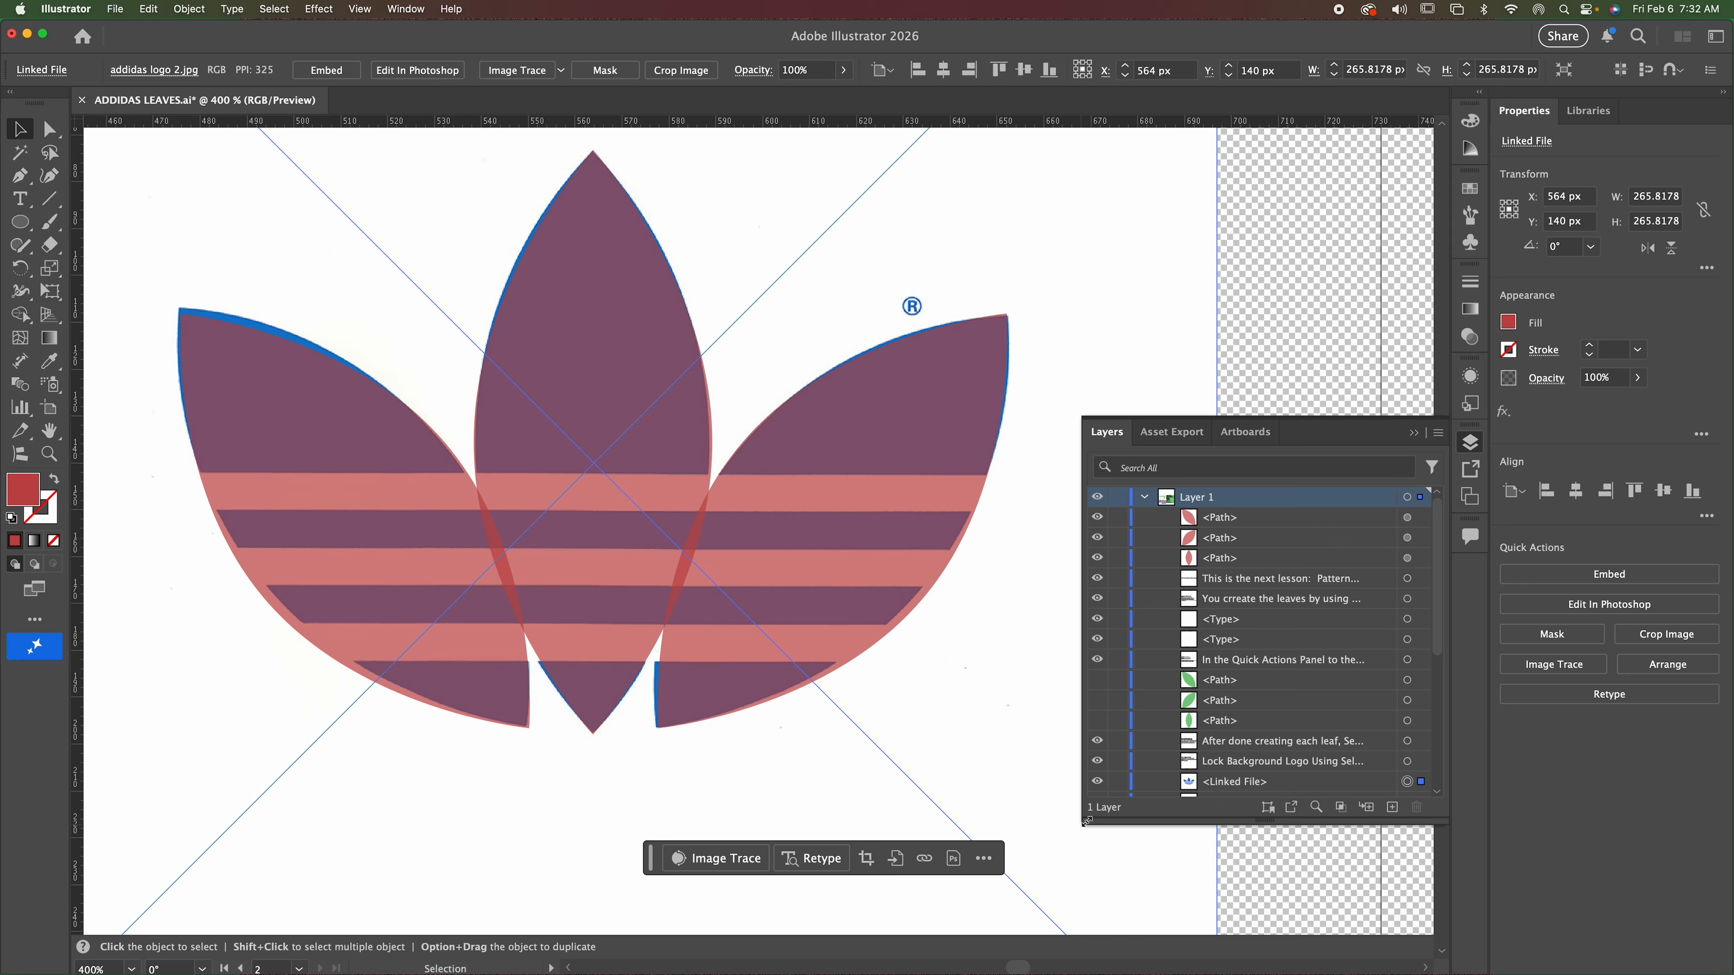
pyautogui.moveTo(1084, 825); pyautogui.dragTo(1063, 907)
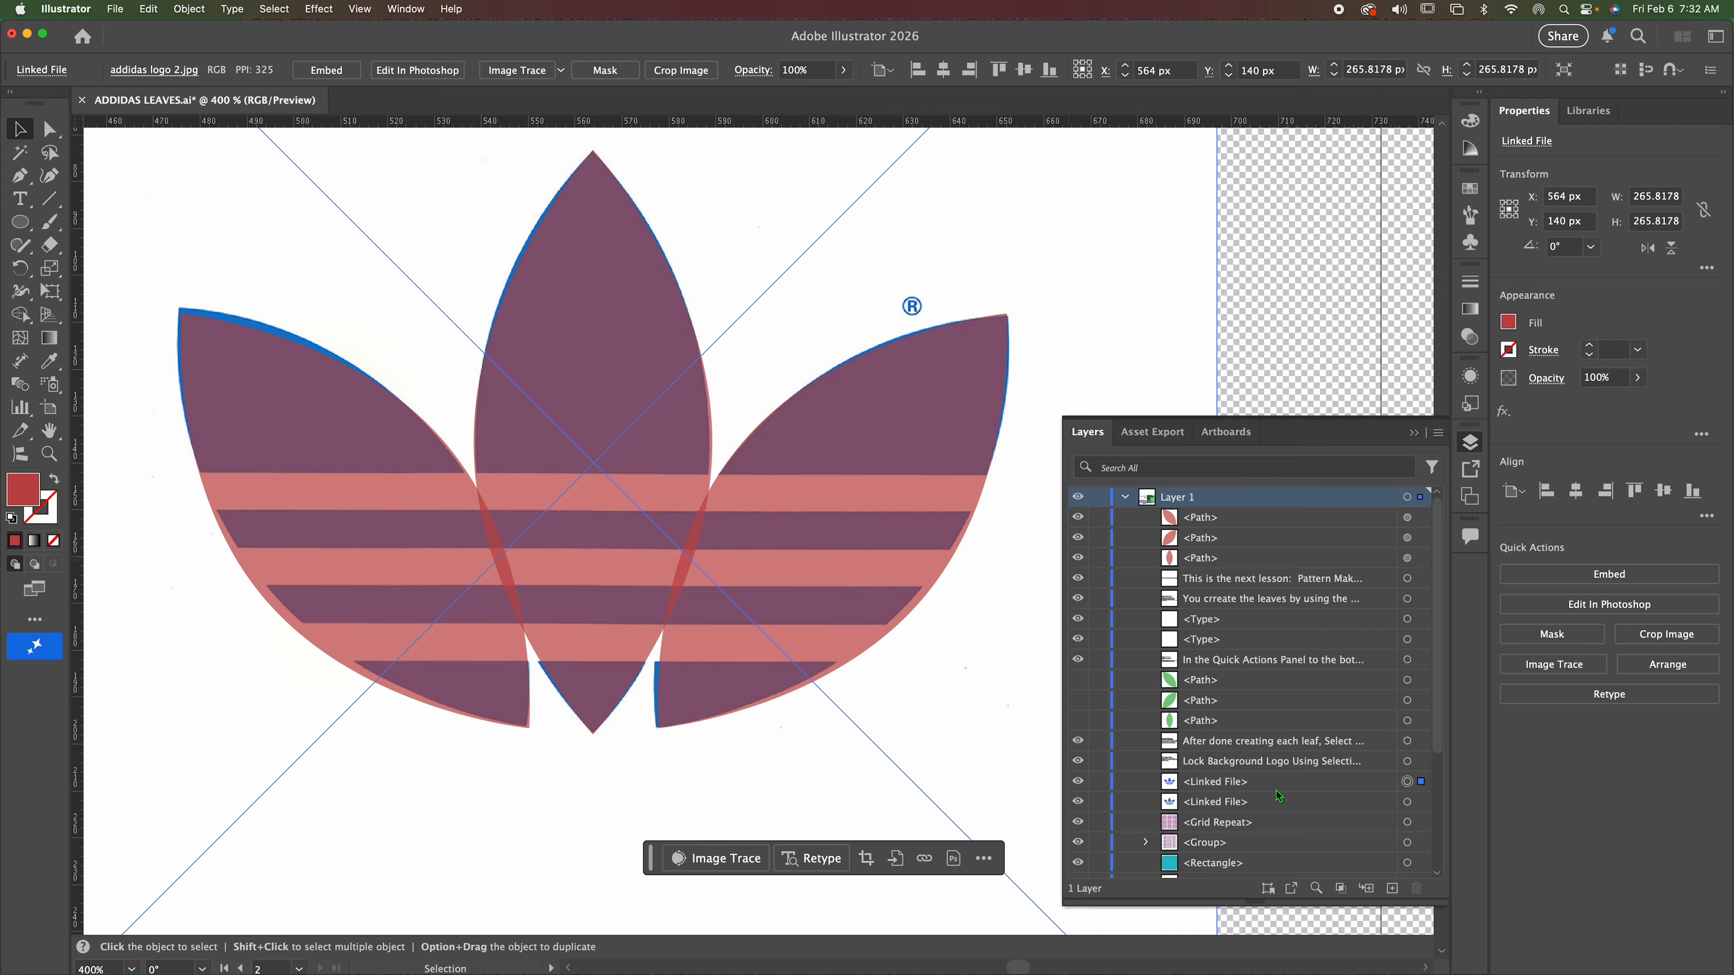
pyautogui.click(1099, 783)
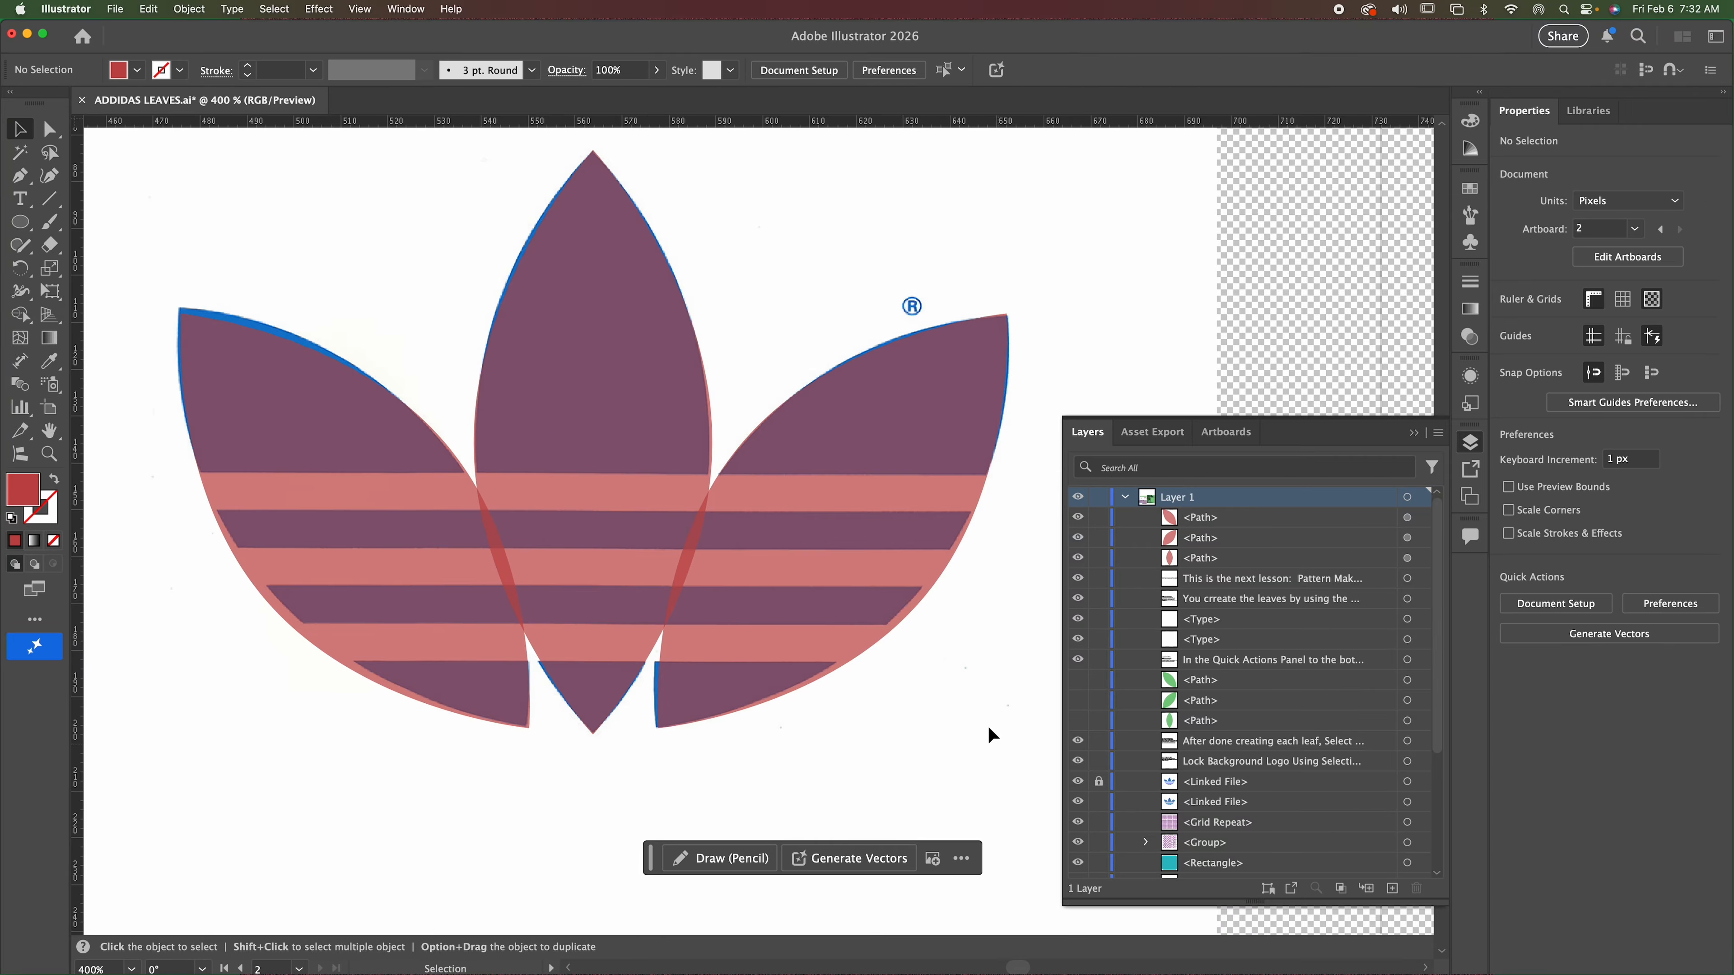
# Select the three red leaves over the locked logo, set their opacity to 100% and deselect them.
pyautogui.click(989, 685)
pyautogui.moveTo(1032, 676); pyautogui.dragTo(983, 694)
pyautogui.click(22, 130)
pyautogui.moveTo(111, 141); pyautogui.dragTo(977, 765)
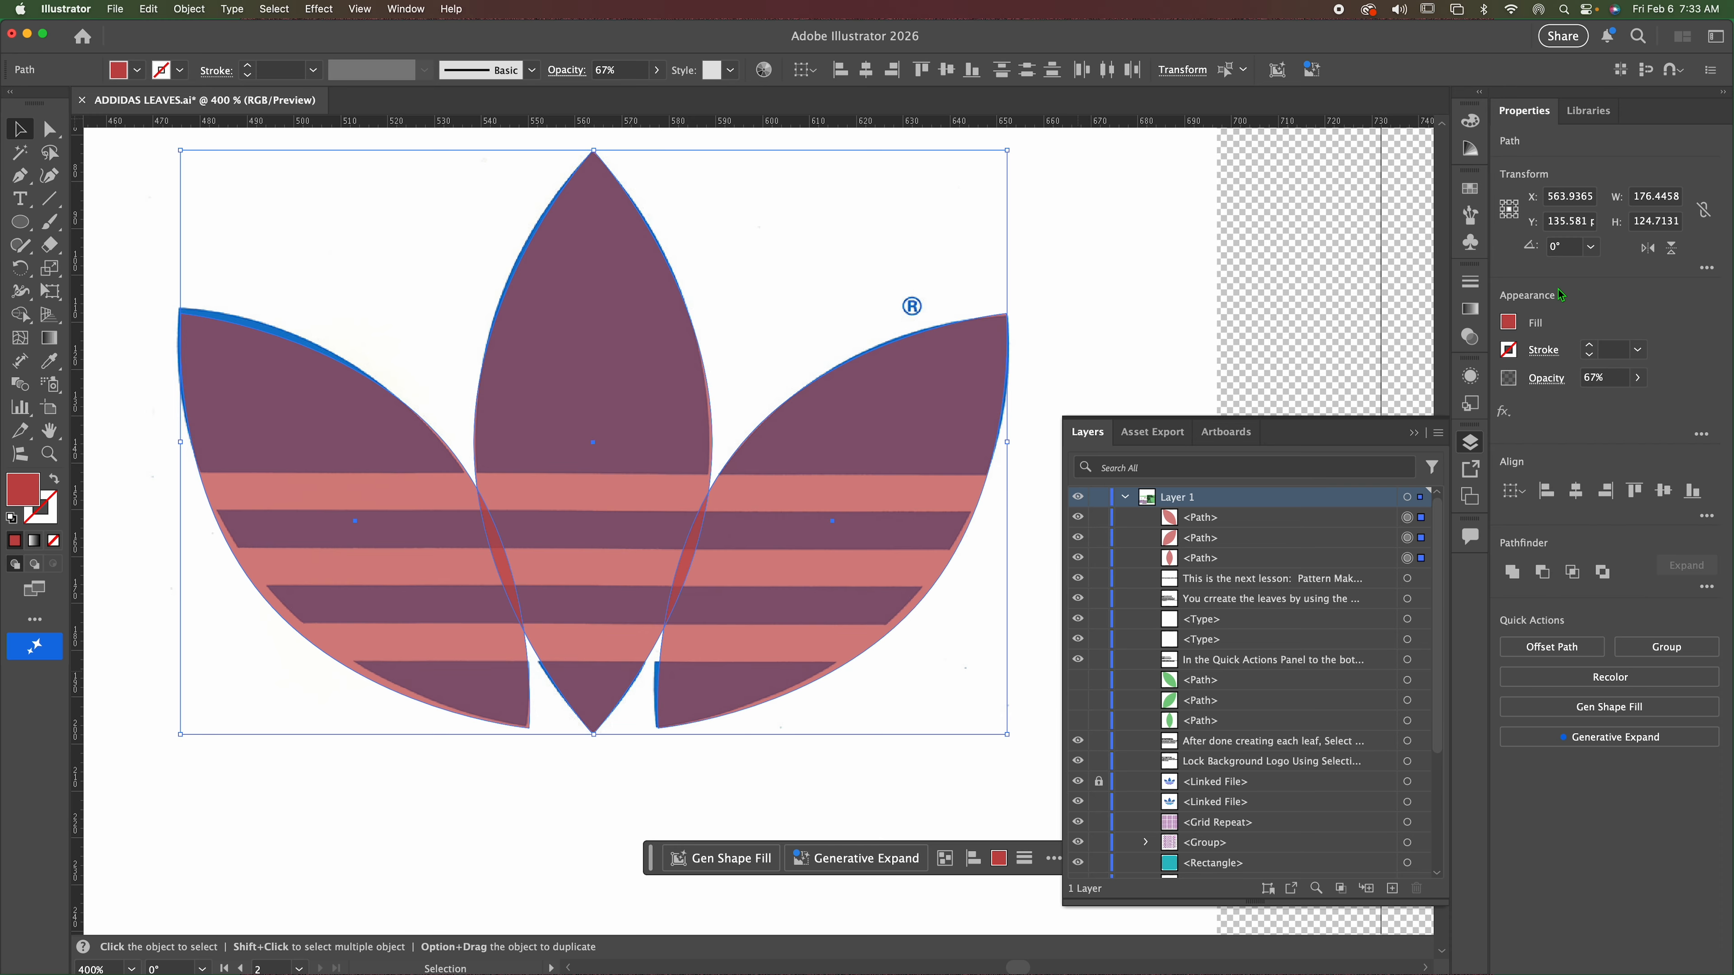
pyautogui.click(1636, 385)
pyautogui.moveTo(1614, 405); pyautogui.dragTo(1704, 409)
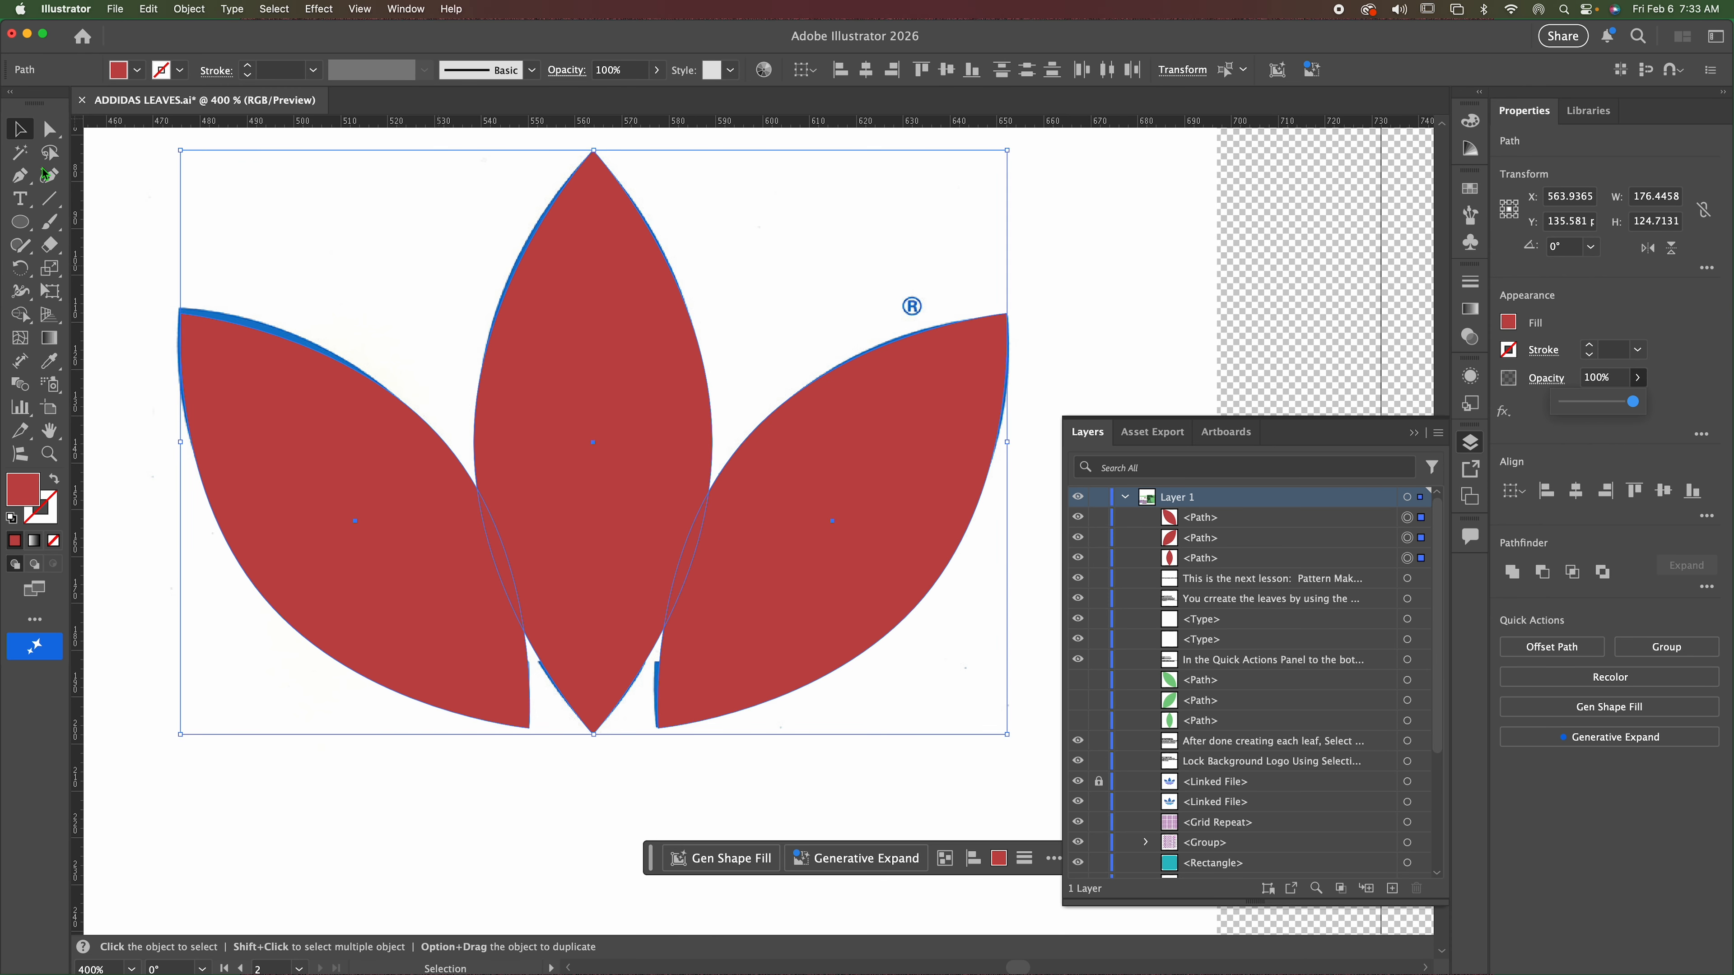
pyautogui.click(140, 194)
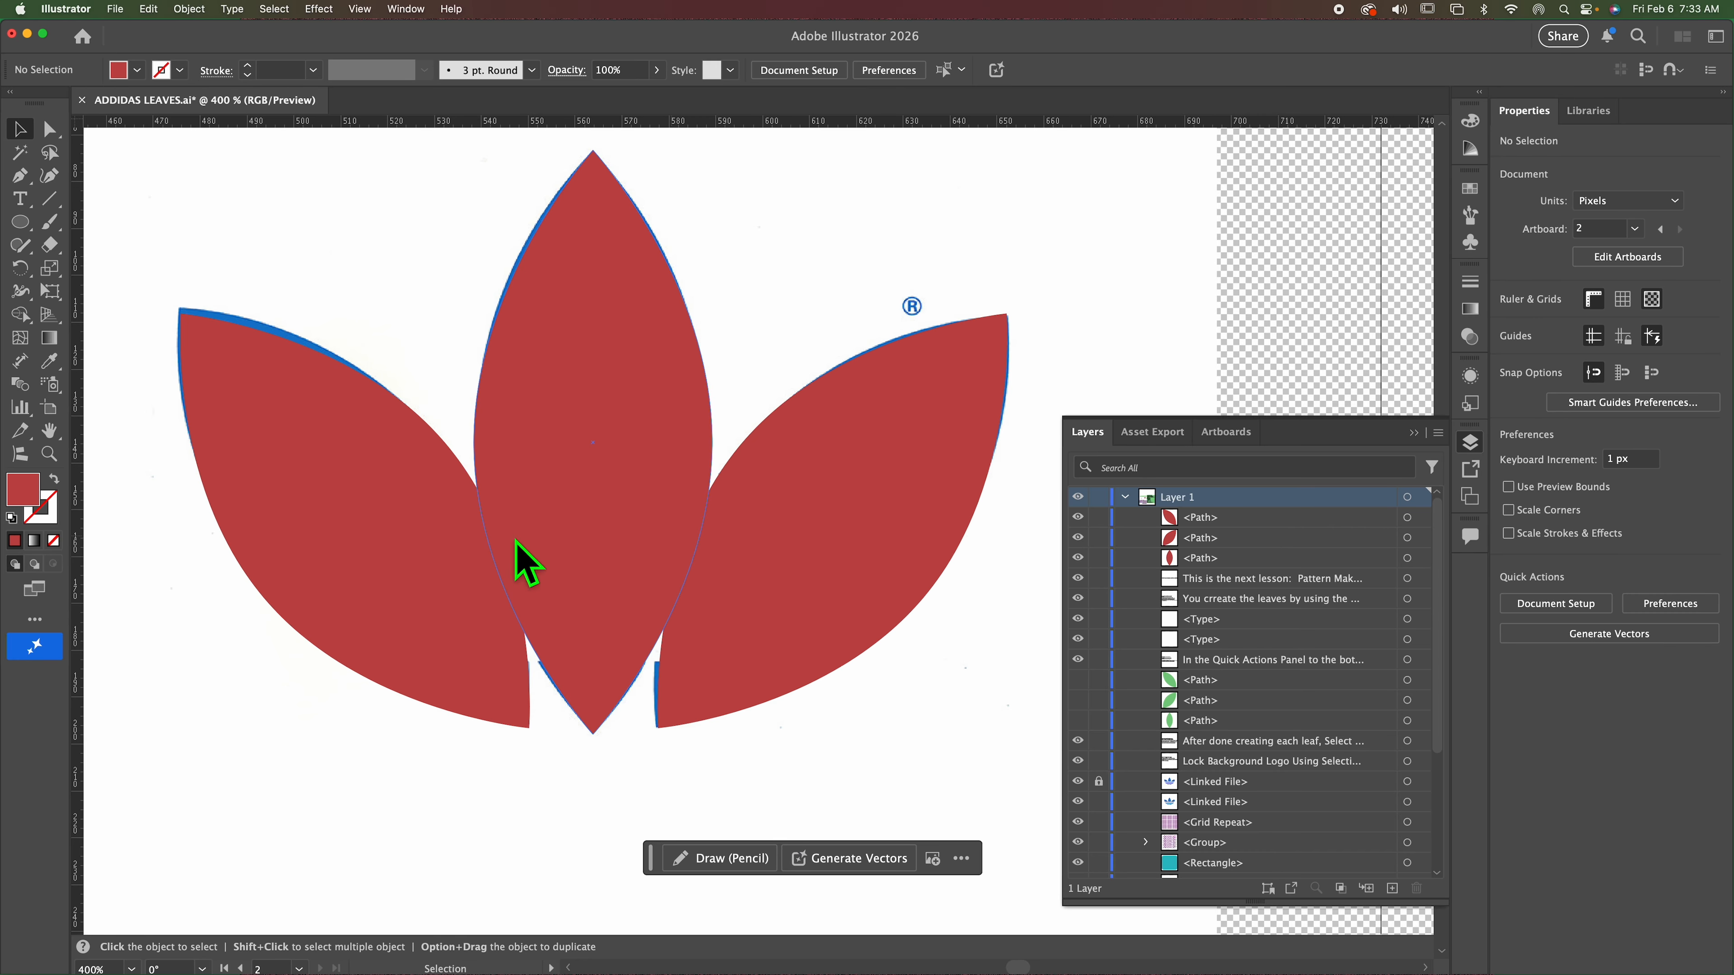
# Group the three red leaves and ungroup them again.
pyautogui.click(1422, 441)
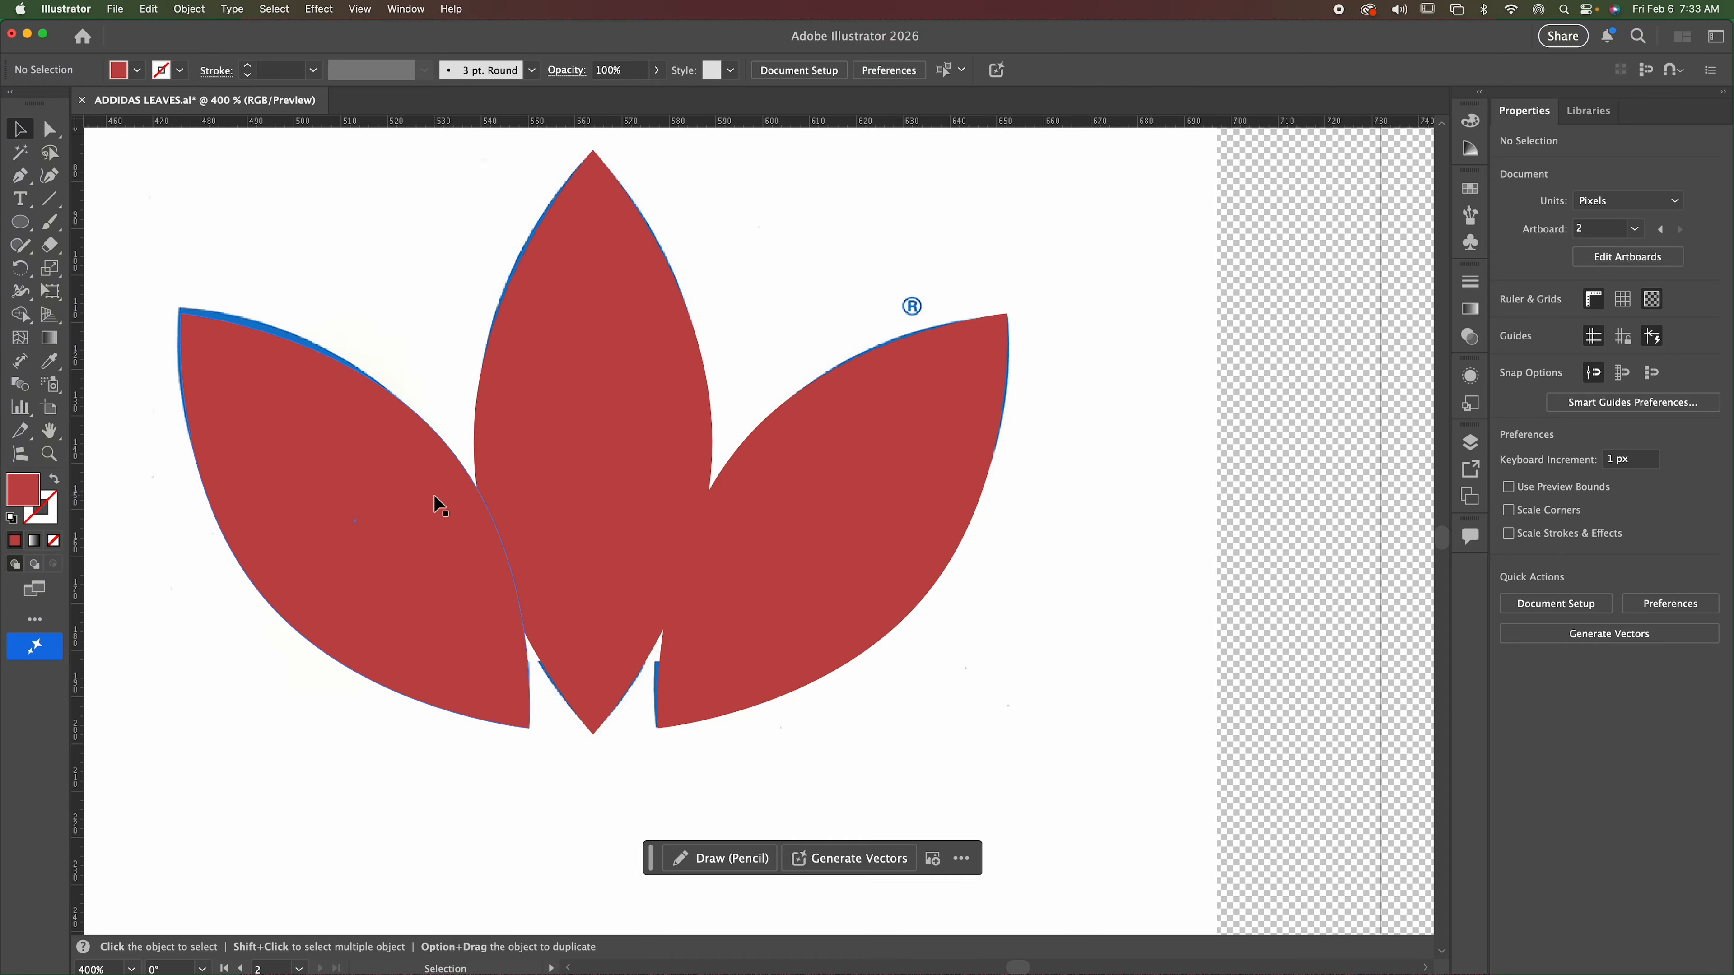
pyautogui.moveTo(123, 189); pyautogui.dragTo(1109, 734)
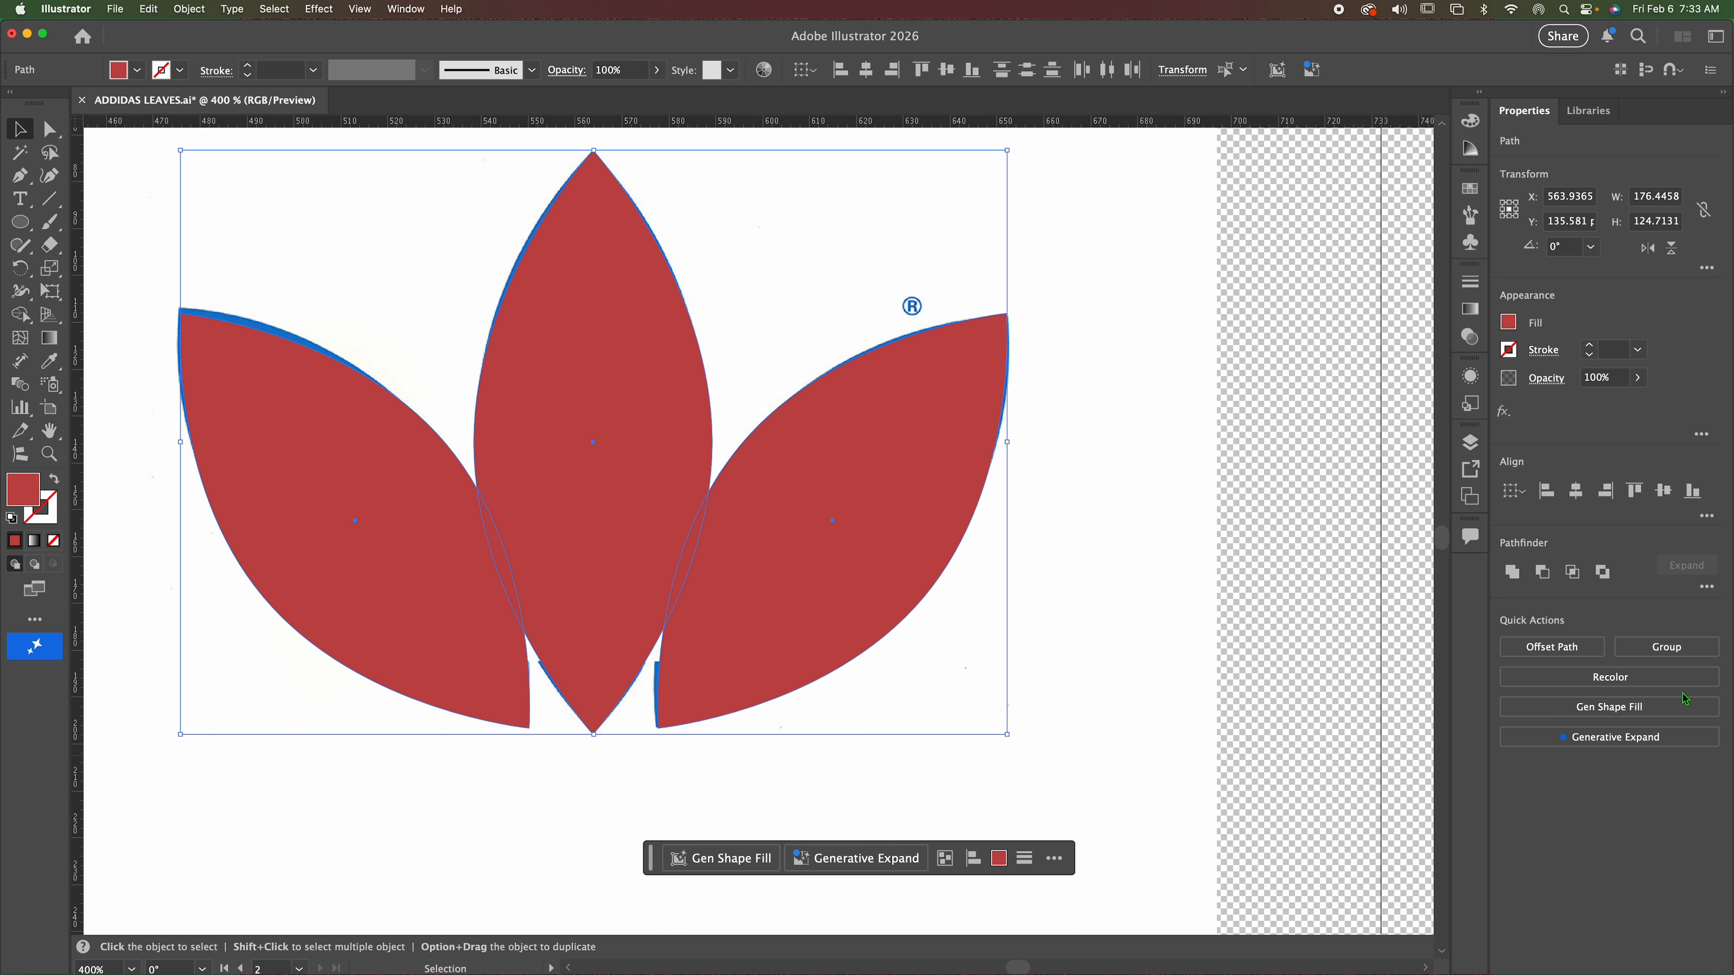
pyautogui.click(1667, 653)
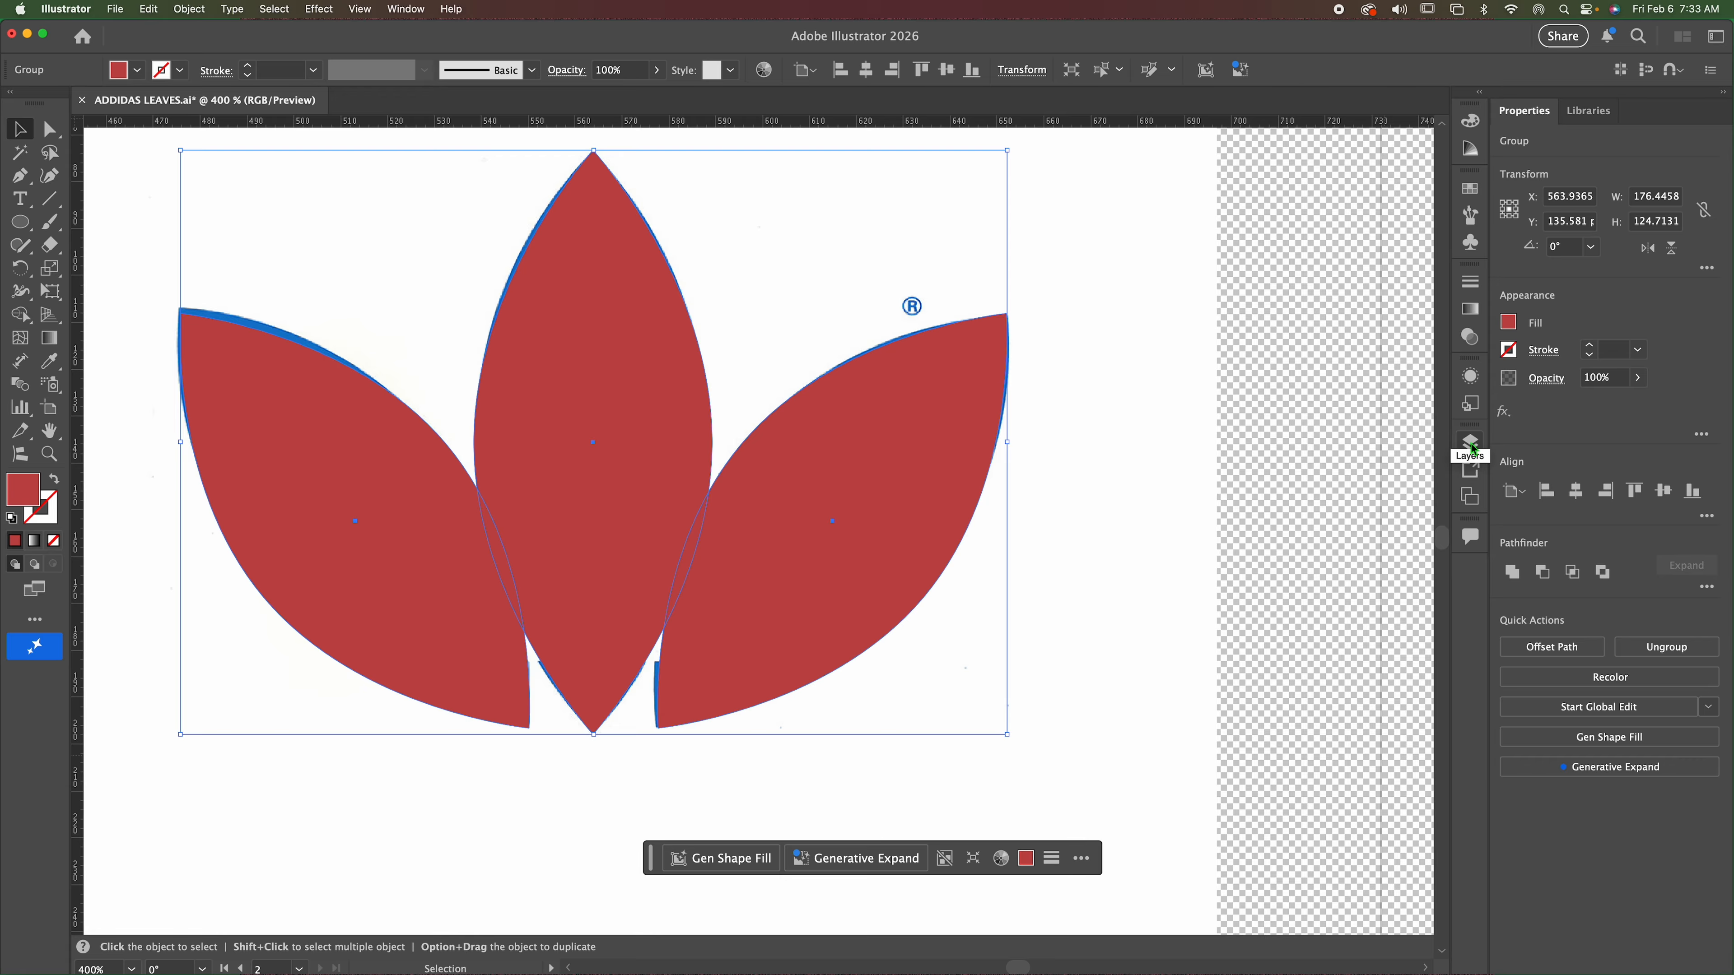
pyautogui.click(1667, 650)
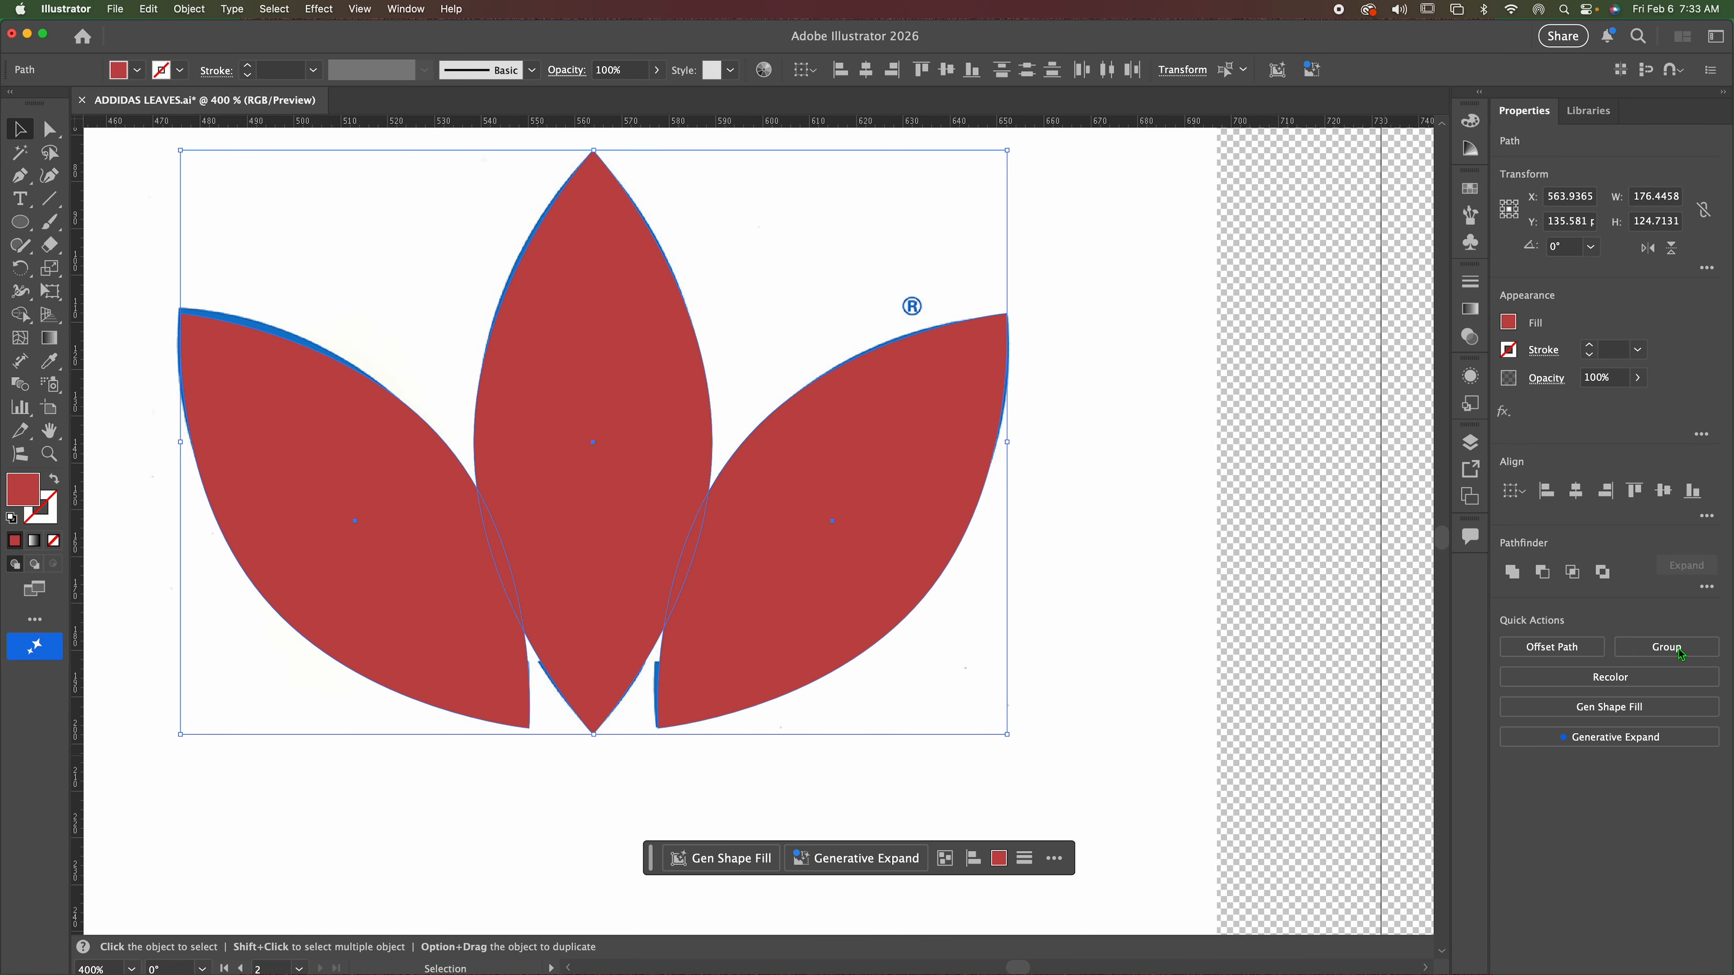
# Copy the three red leaves and paste a second set onto the artboard.
pyautogui.click(1468, 444)
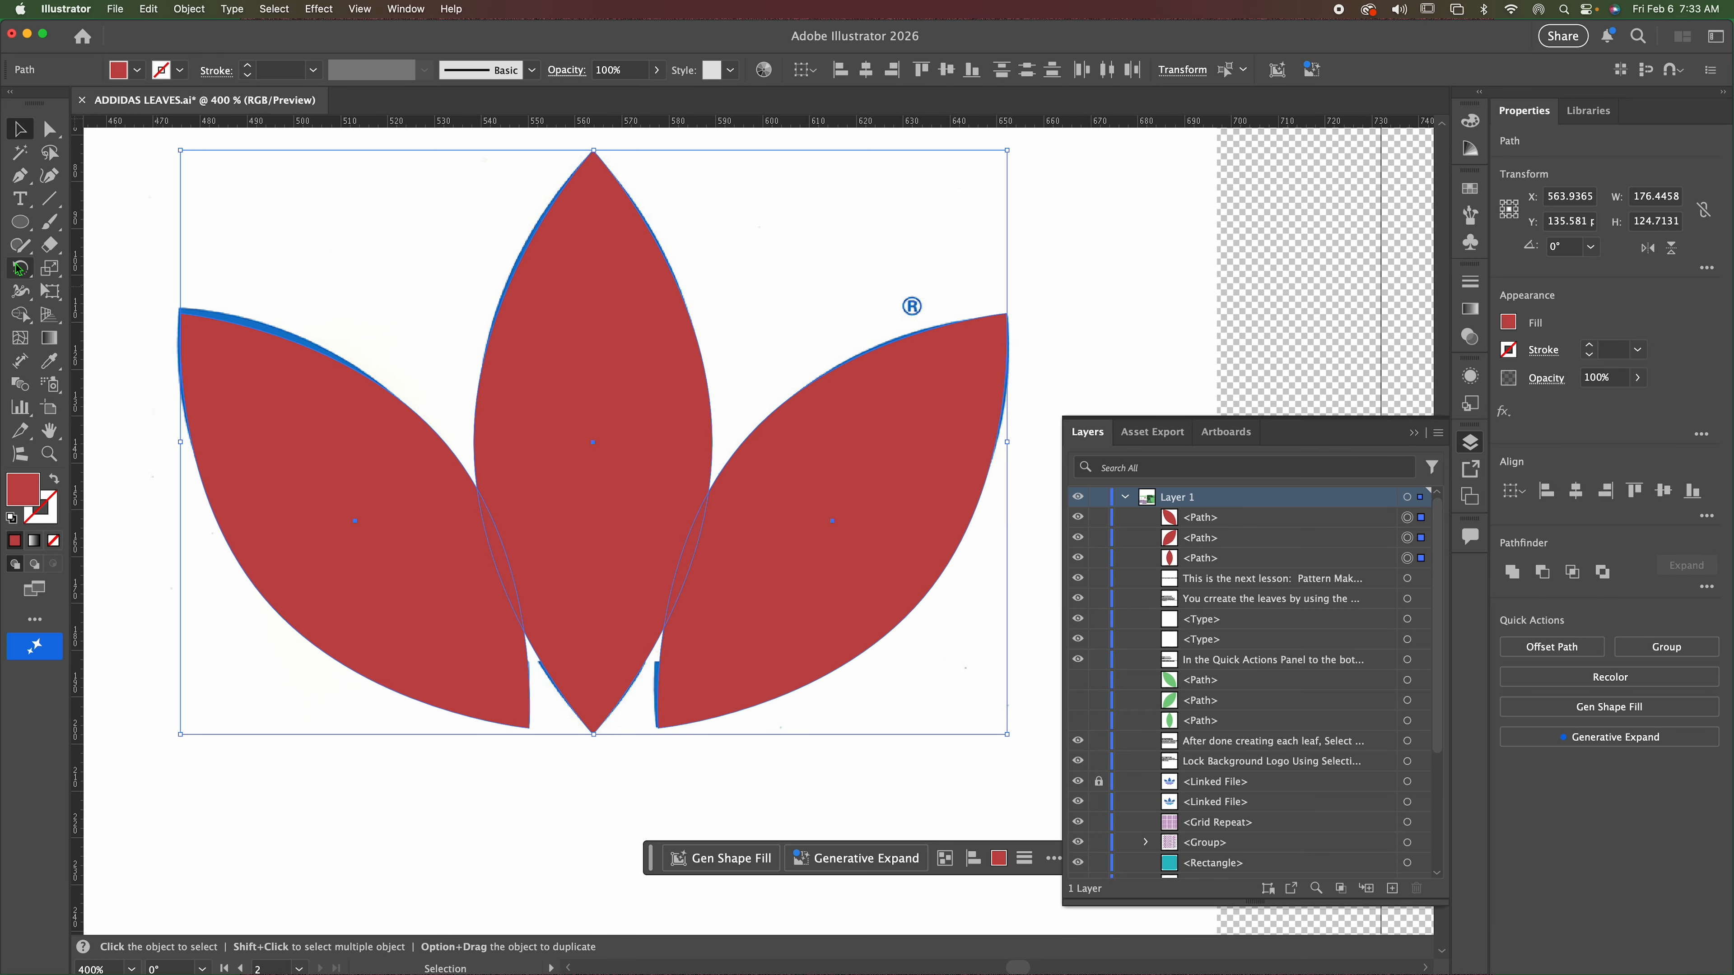
pyautogui.click(317, 855)
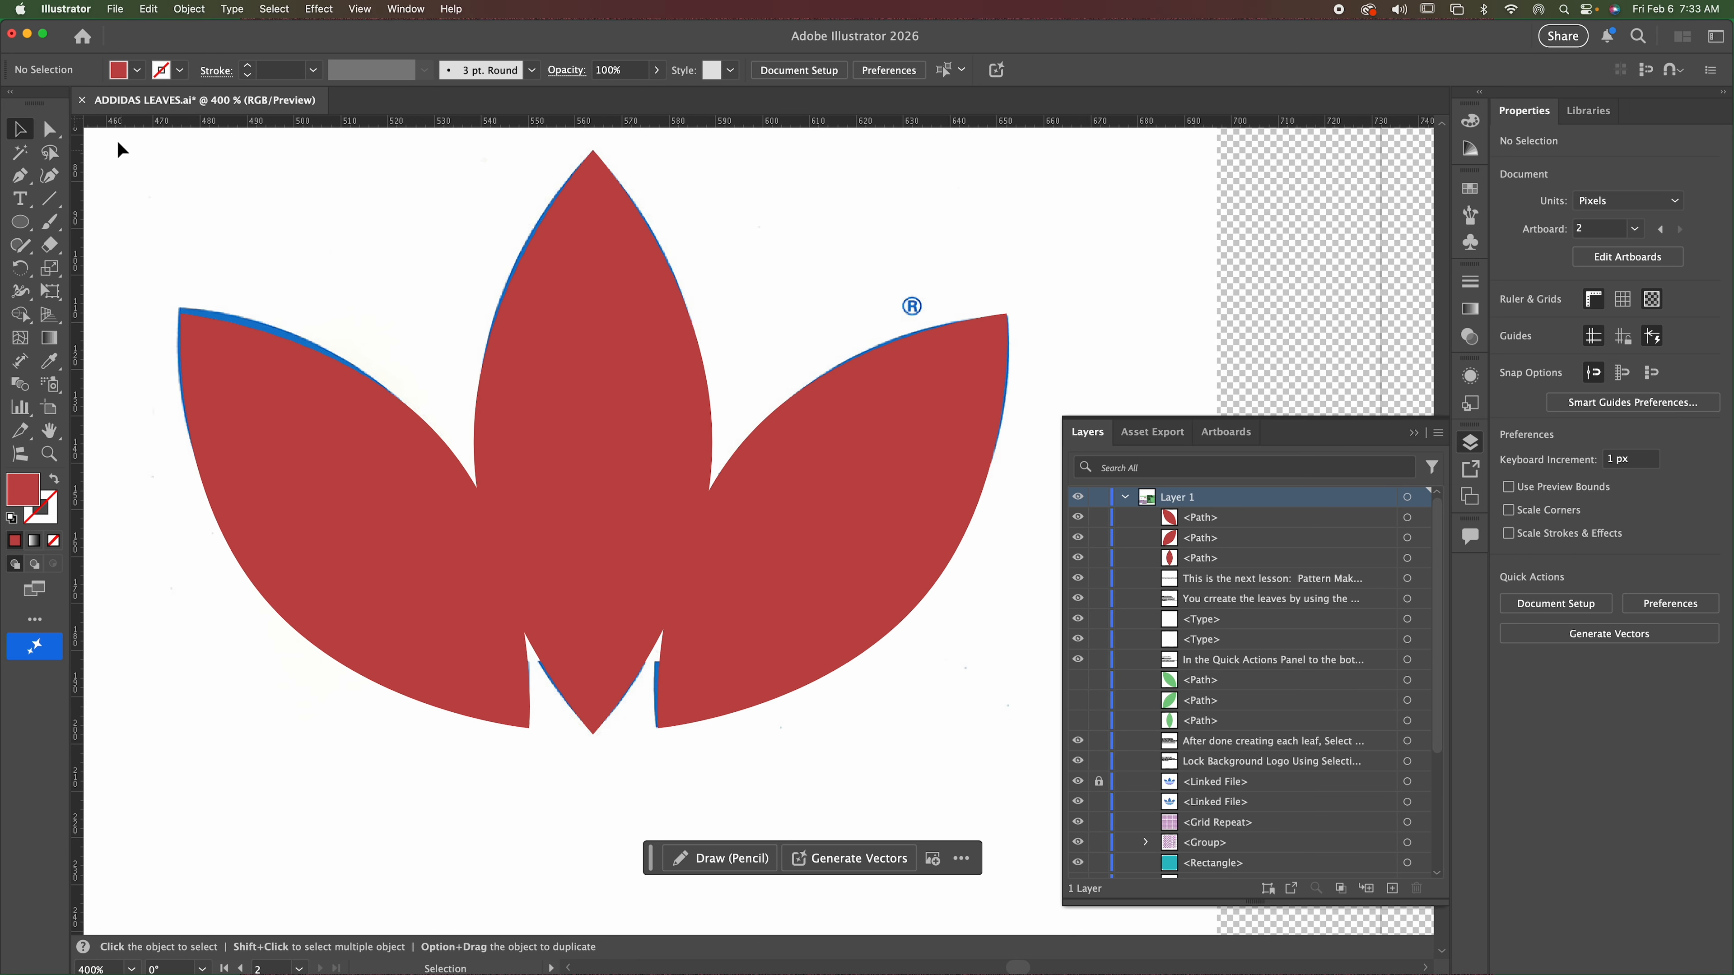
pyautogui.moveTo(114, 137); pyautogui.dragTo(1010, 735)
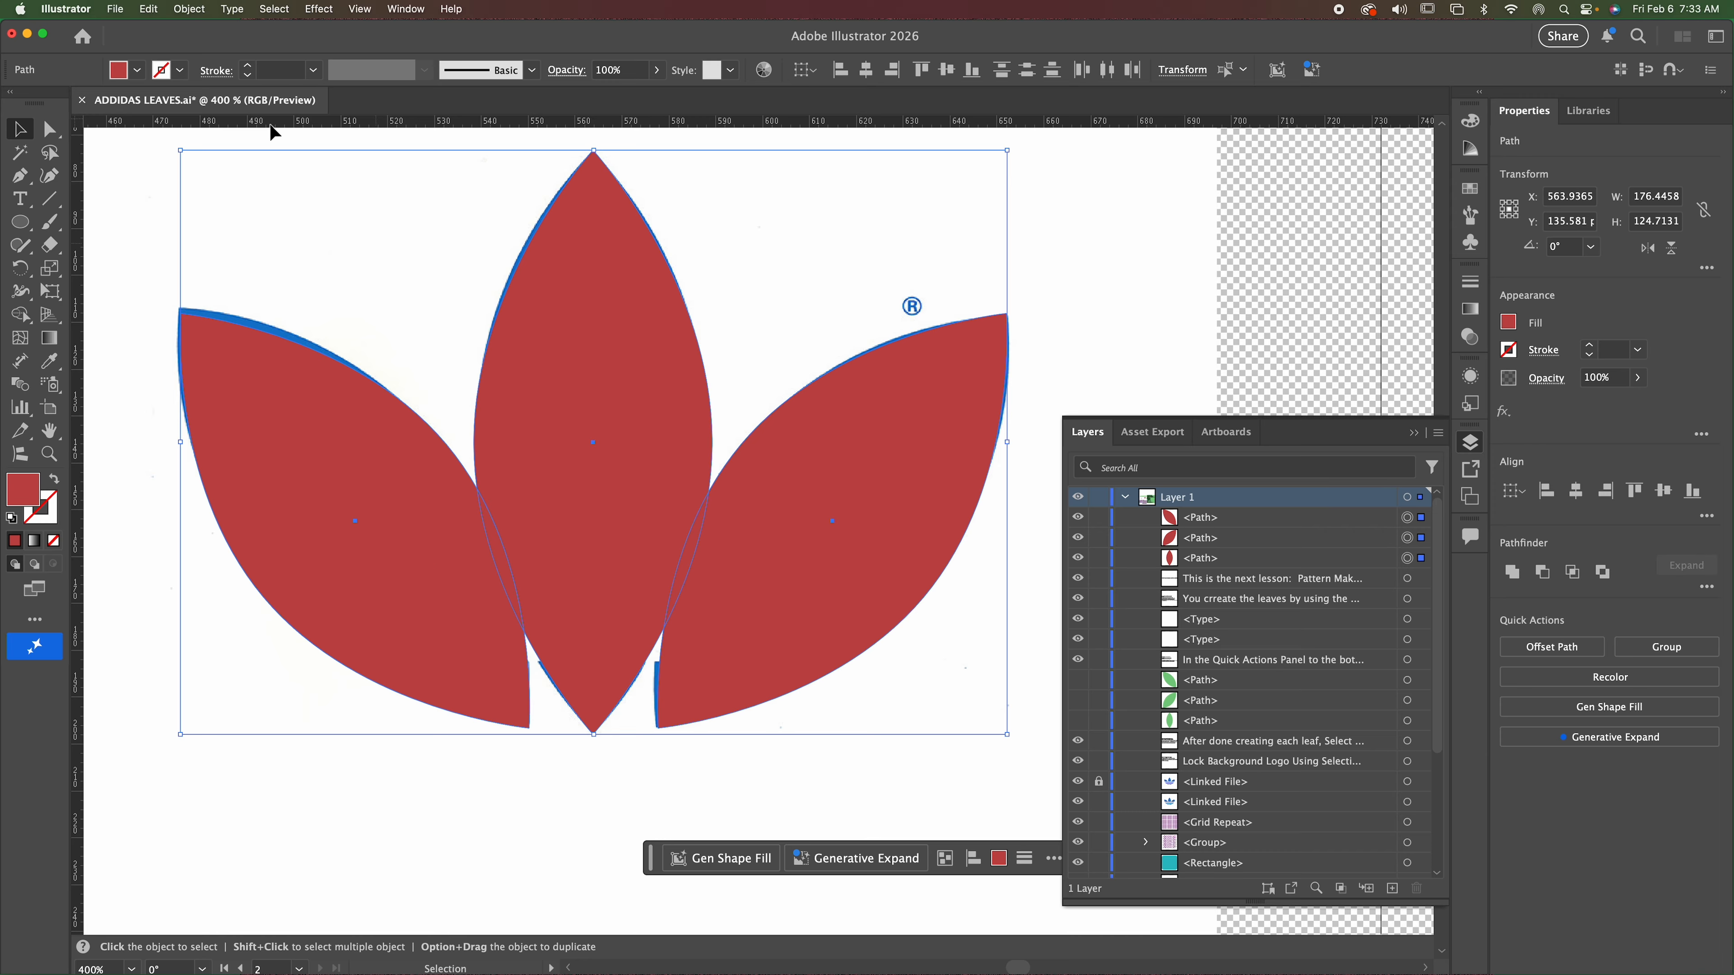
pyautogui.click(149, 9)
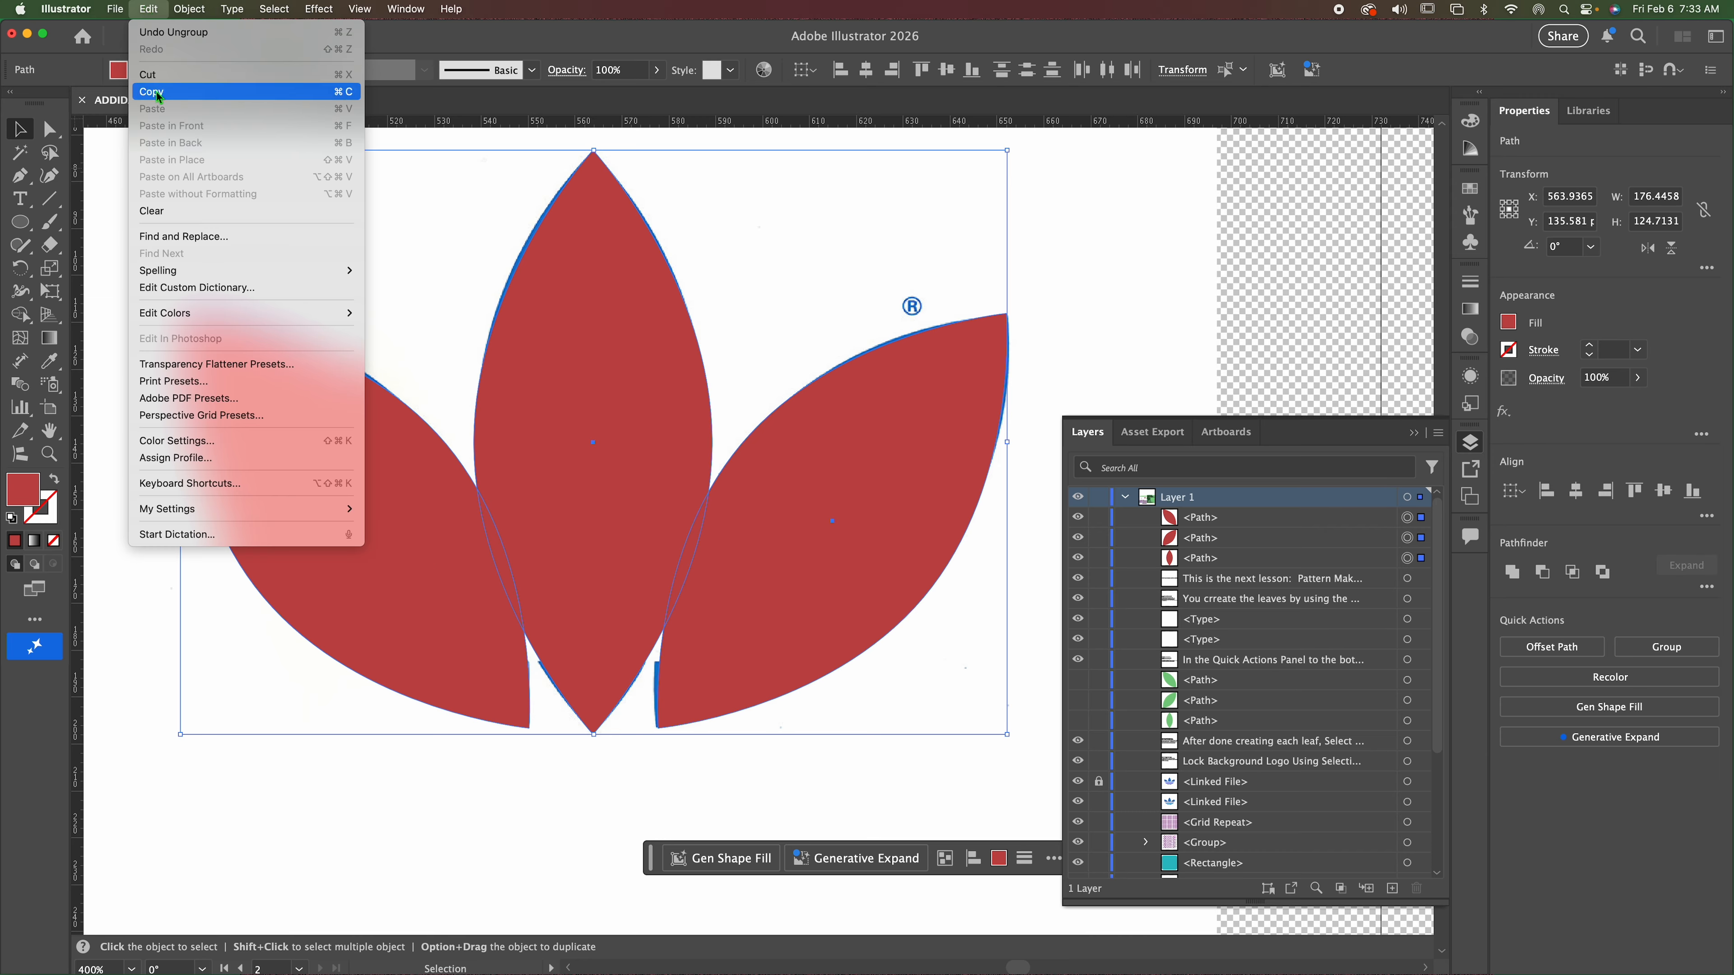
pyautogui.click(152, 92)
pyautogui.click(148, 8)
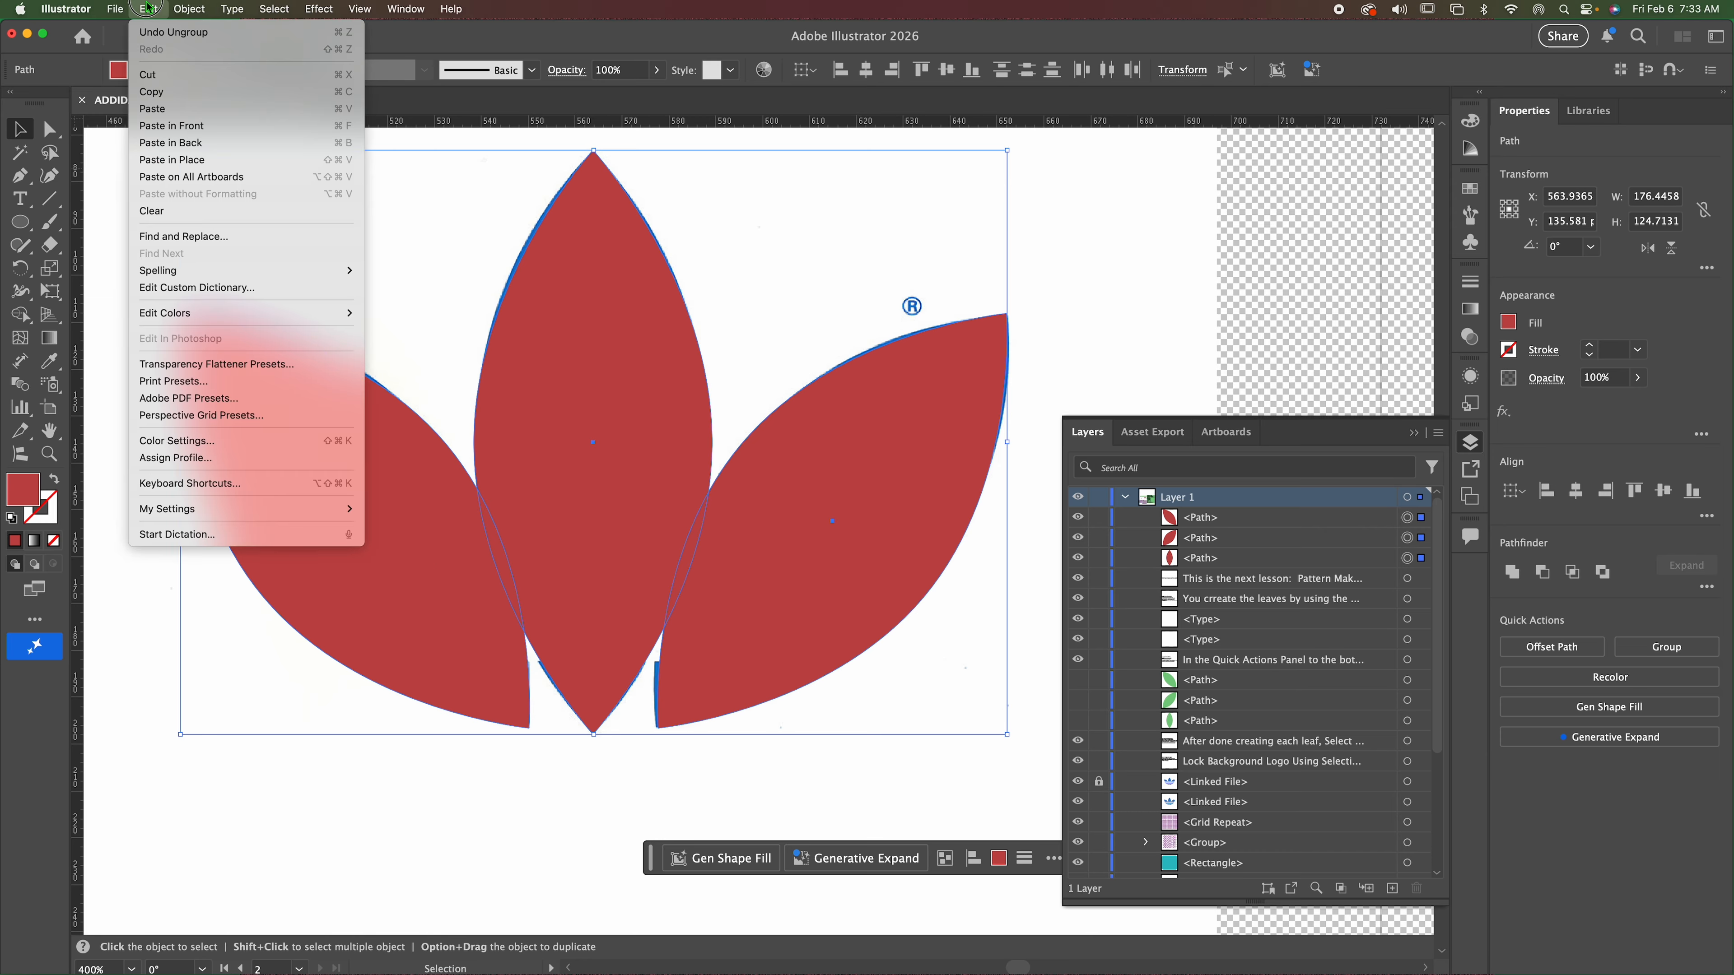
pyautogui.click(170, 108)
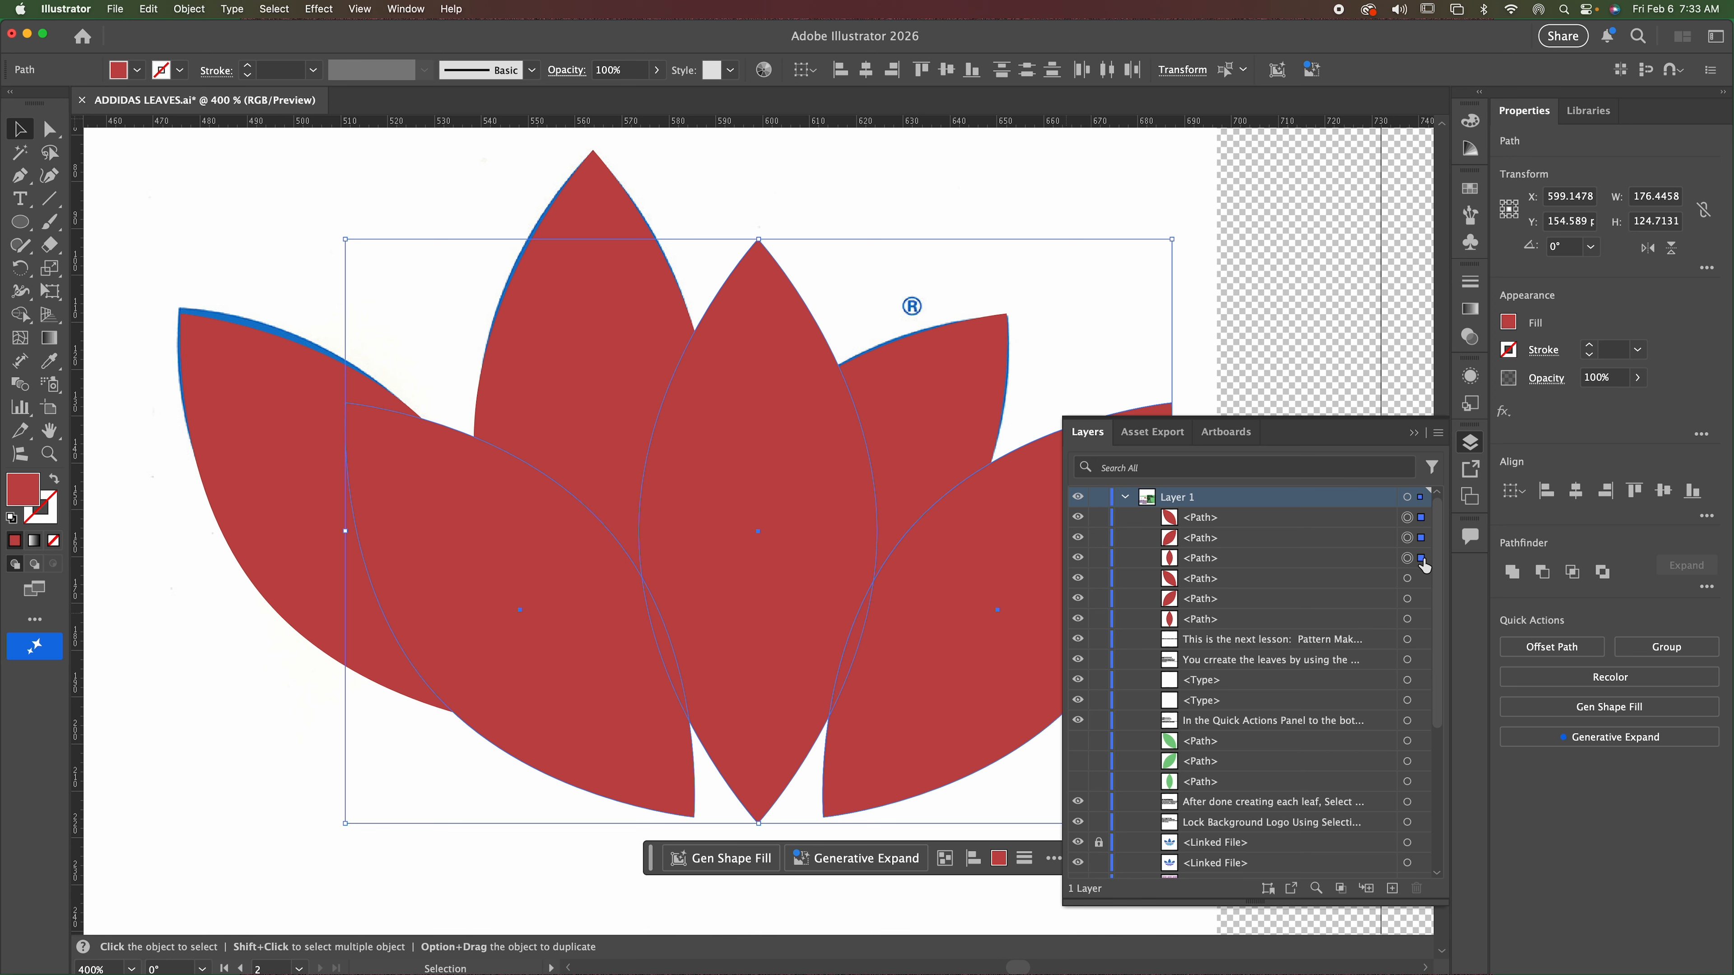
# Hide the three pasted leaf copies at the top of the layer stack.
pyautogui.click(1077, 517)
pyautogui.click(1077, 537)
pyautogui.click(1077, 558)
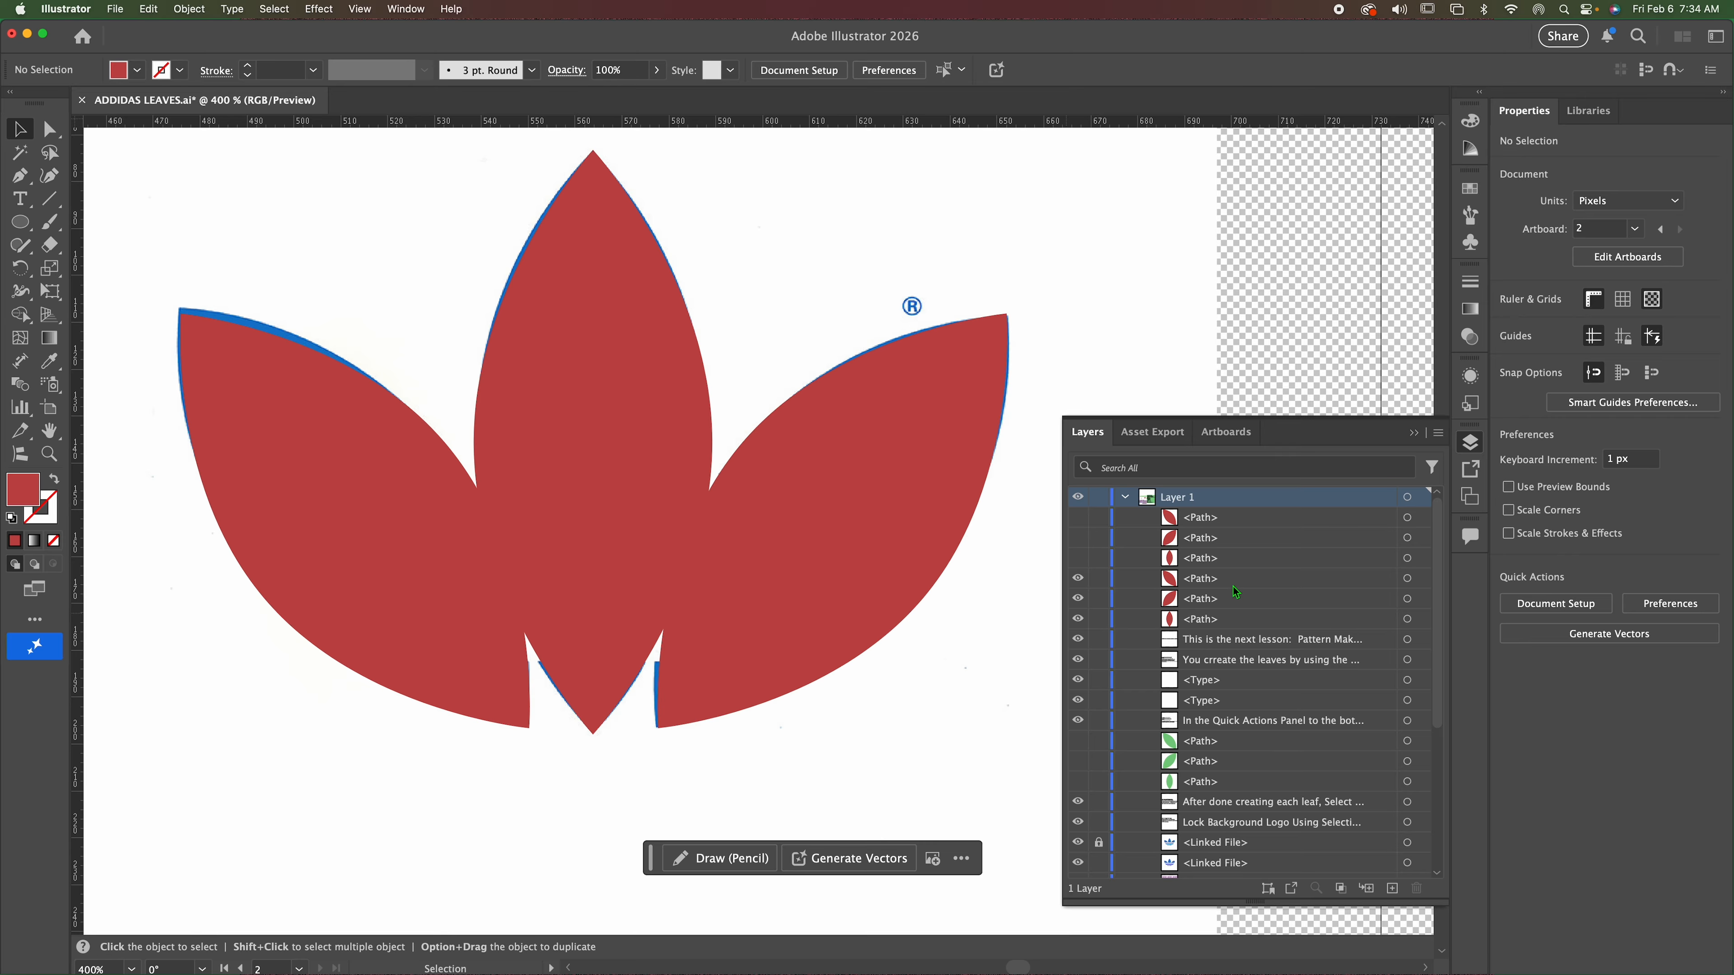
# Move the three hidden red leaf copies down the layer stack to just above the hidden green leaves.
pyautogui.click(1292, 524)
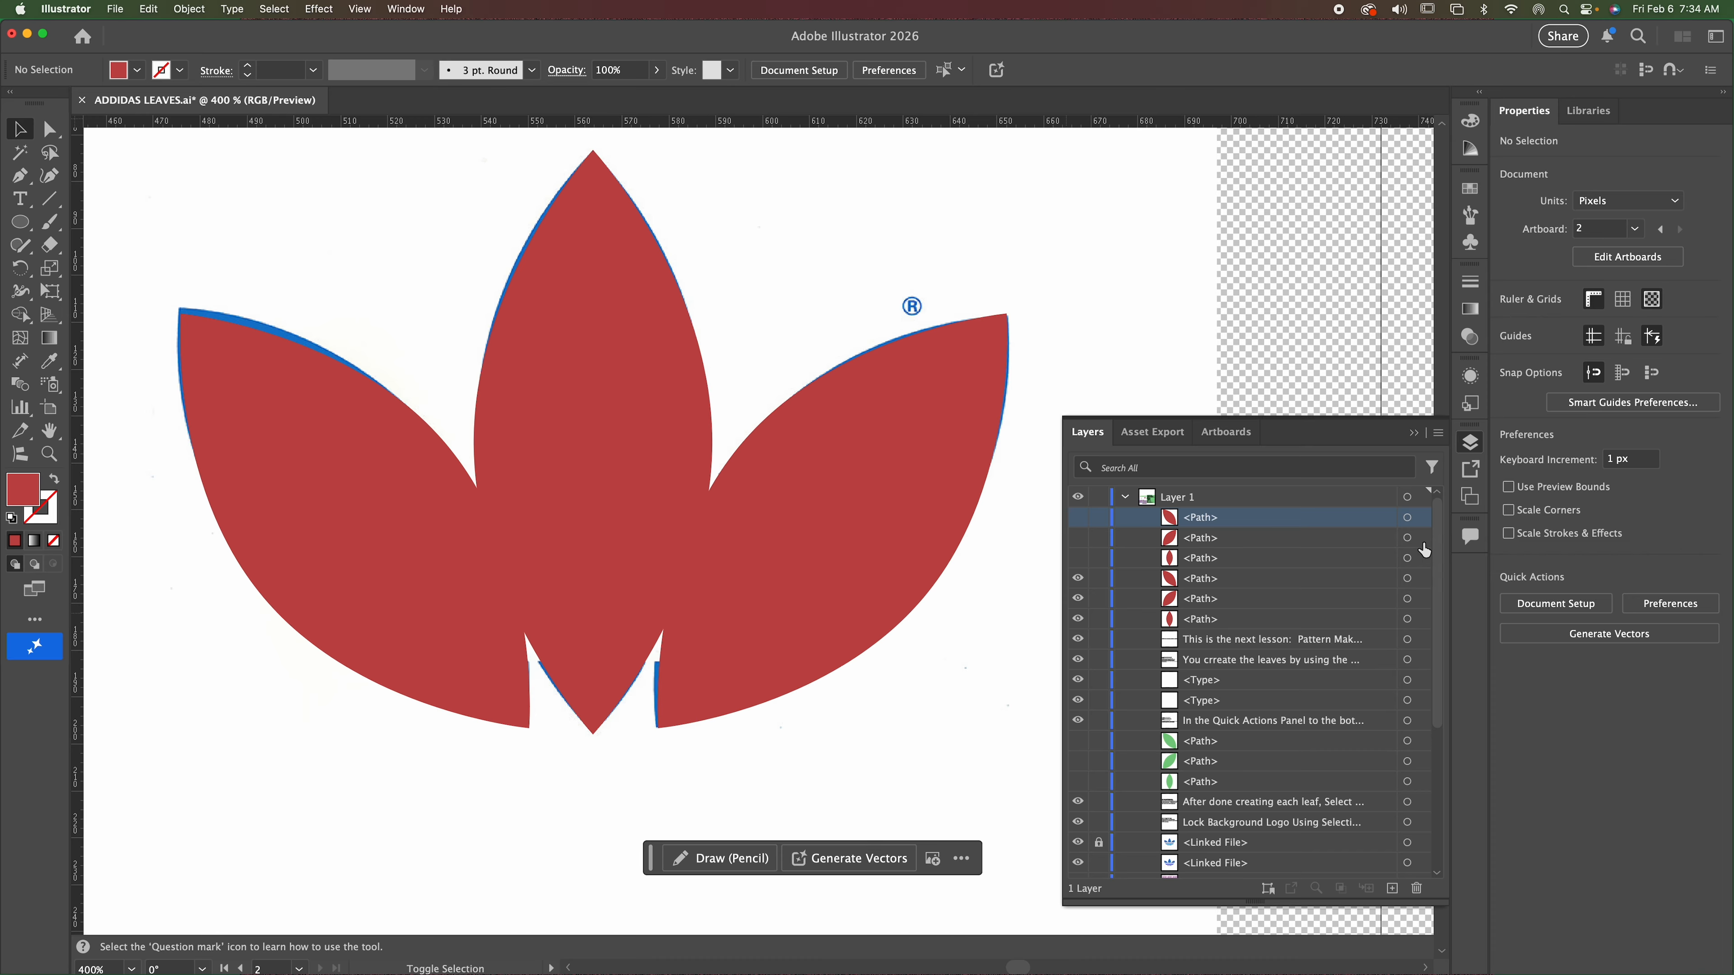
pyautogui.click(1316, 548)
pyautogui.click(1314, 519)
pyautogui.keyDown('super'); pyautogui.click(1309, 537); pyautogui.keyUp('super')
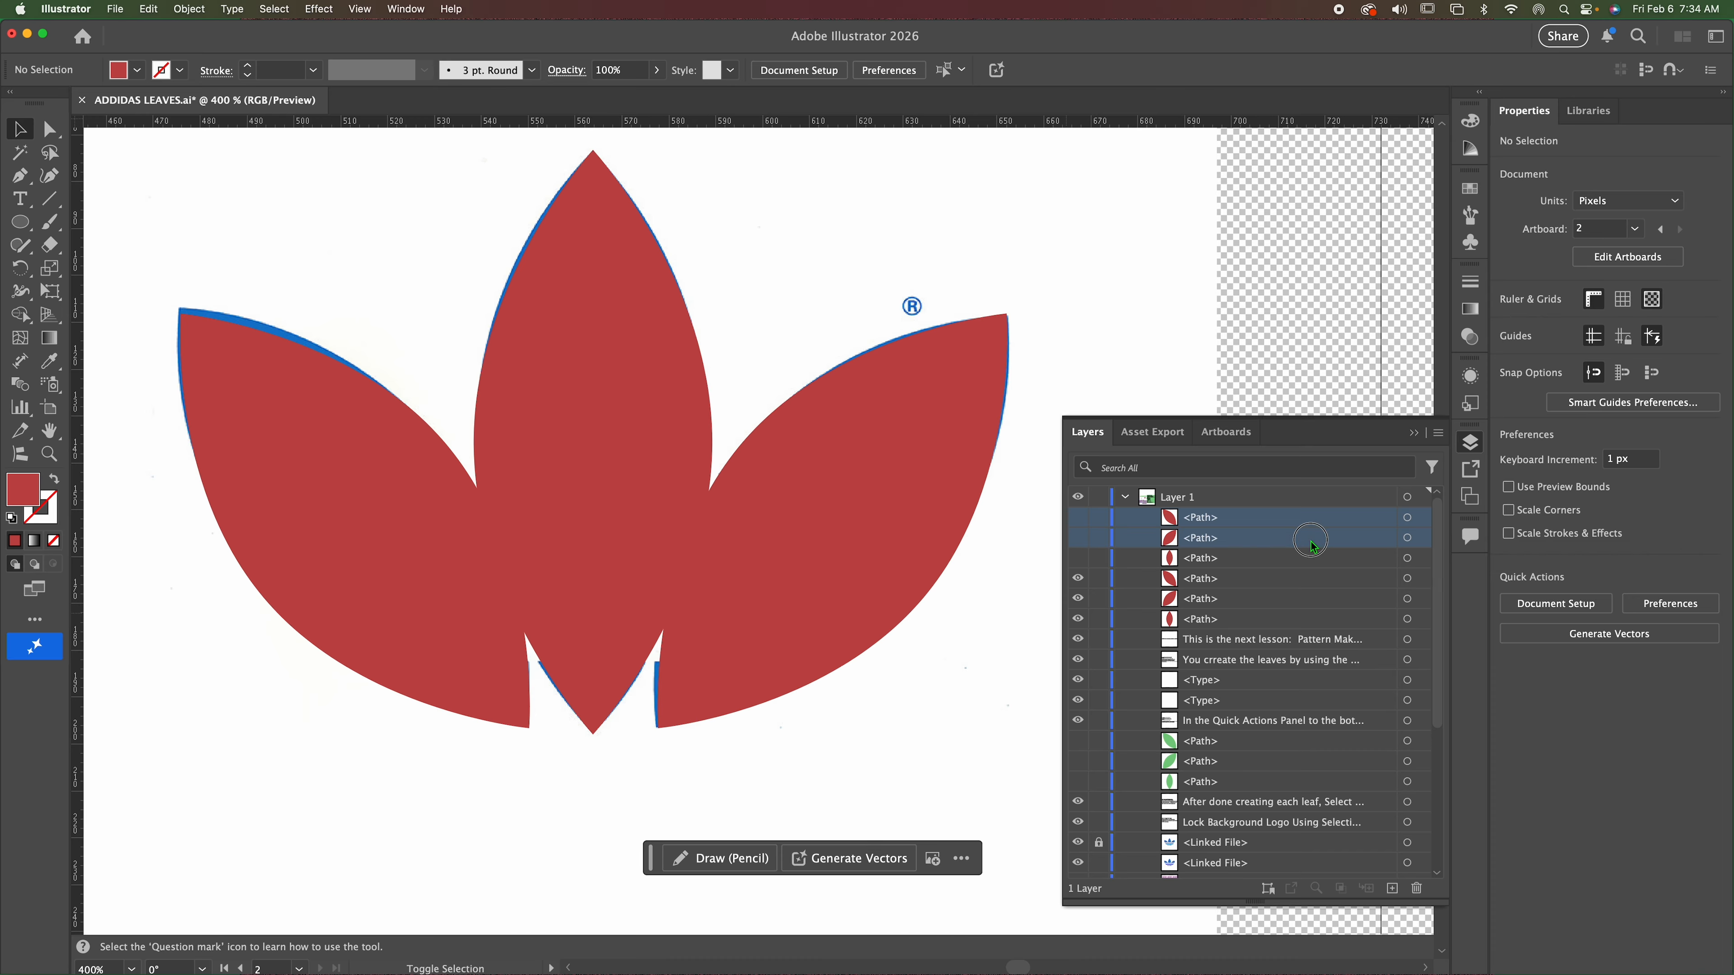
pyautogui.keyDown('super'); pyautogui.click(1309, 556); pyautogui.keyUp('super')
pyautogui.moveTo(1313, 539); pyautogui.dragTo(1304, 734)
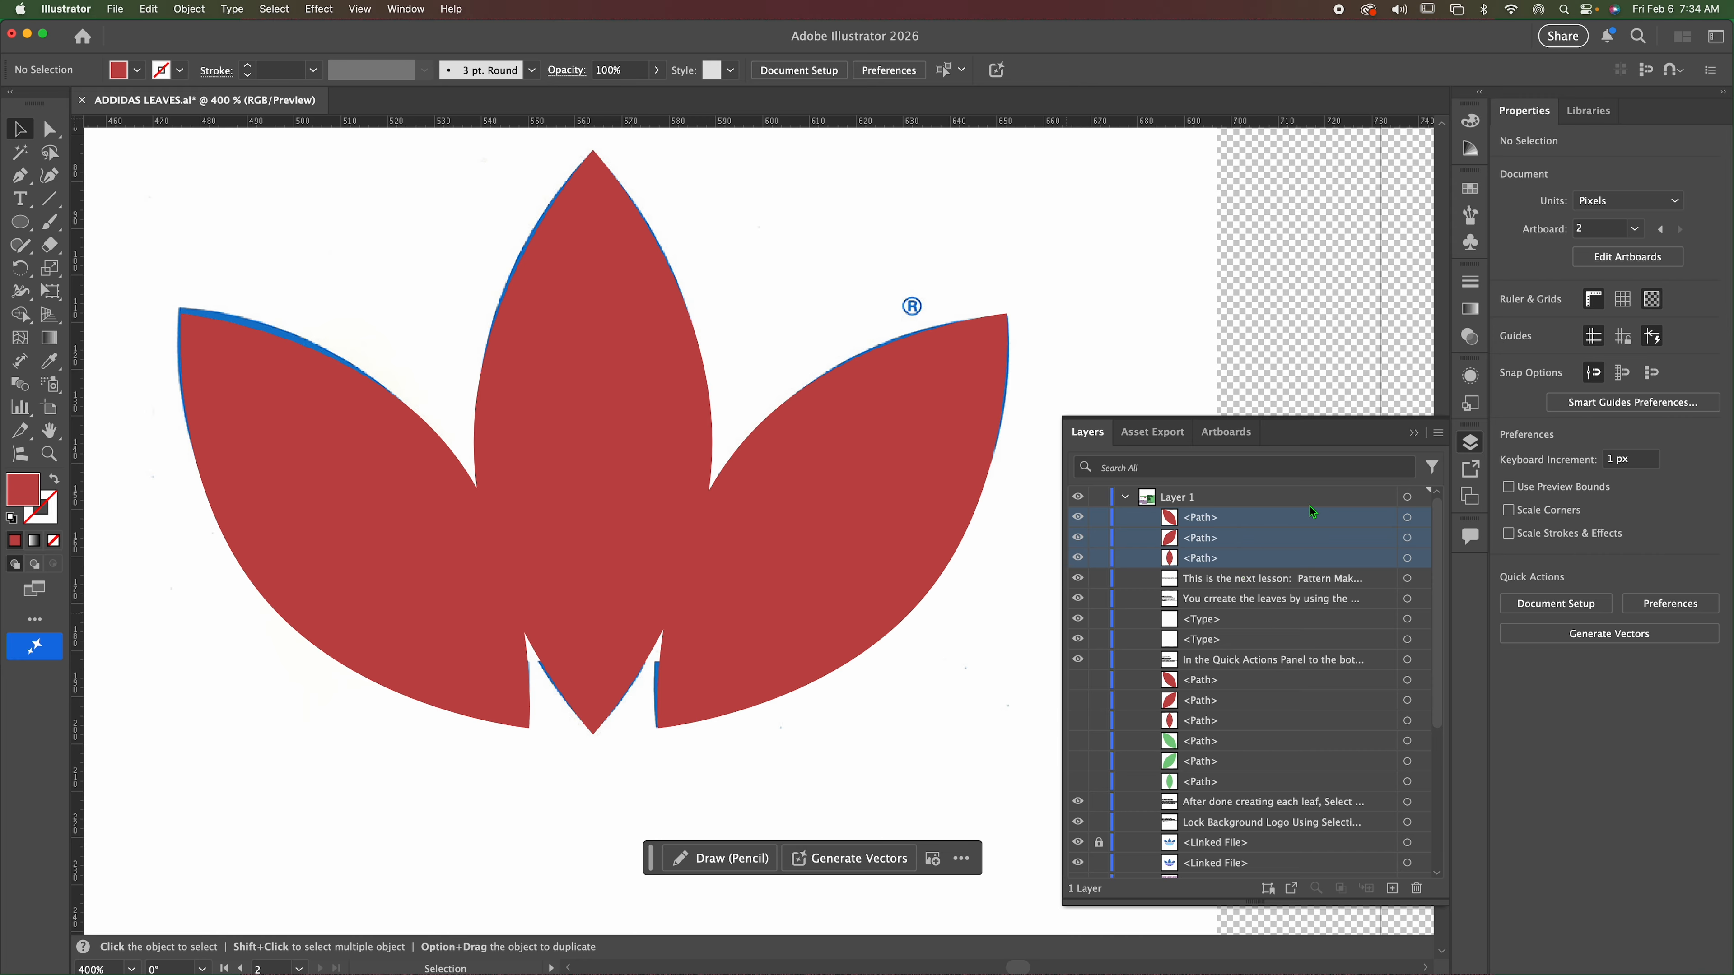
pyautogui.click(1130, 516)
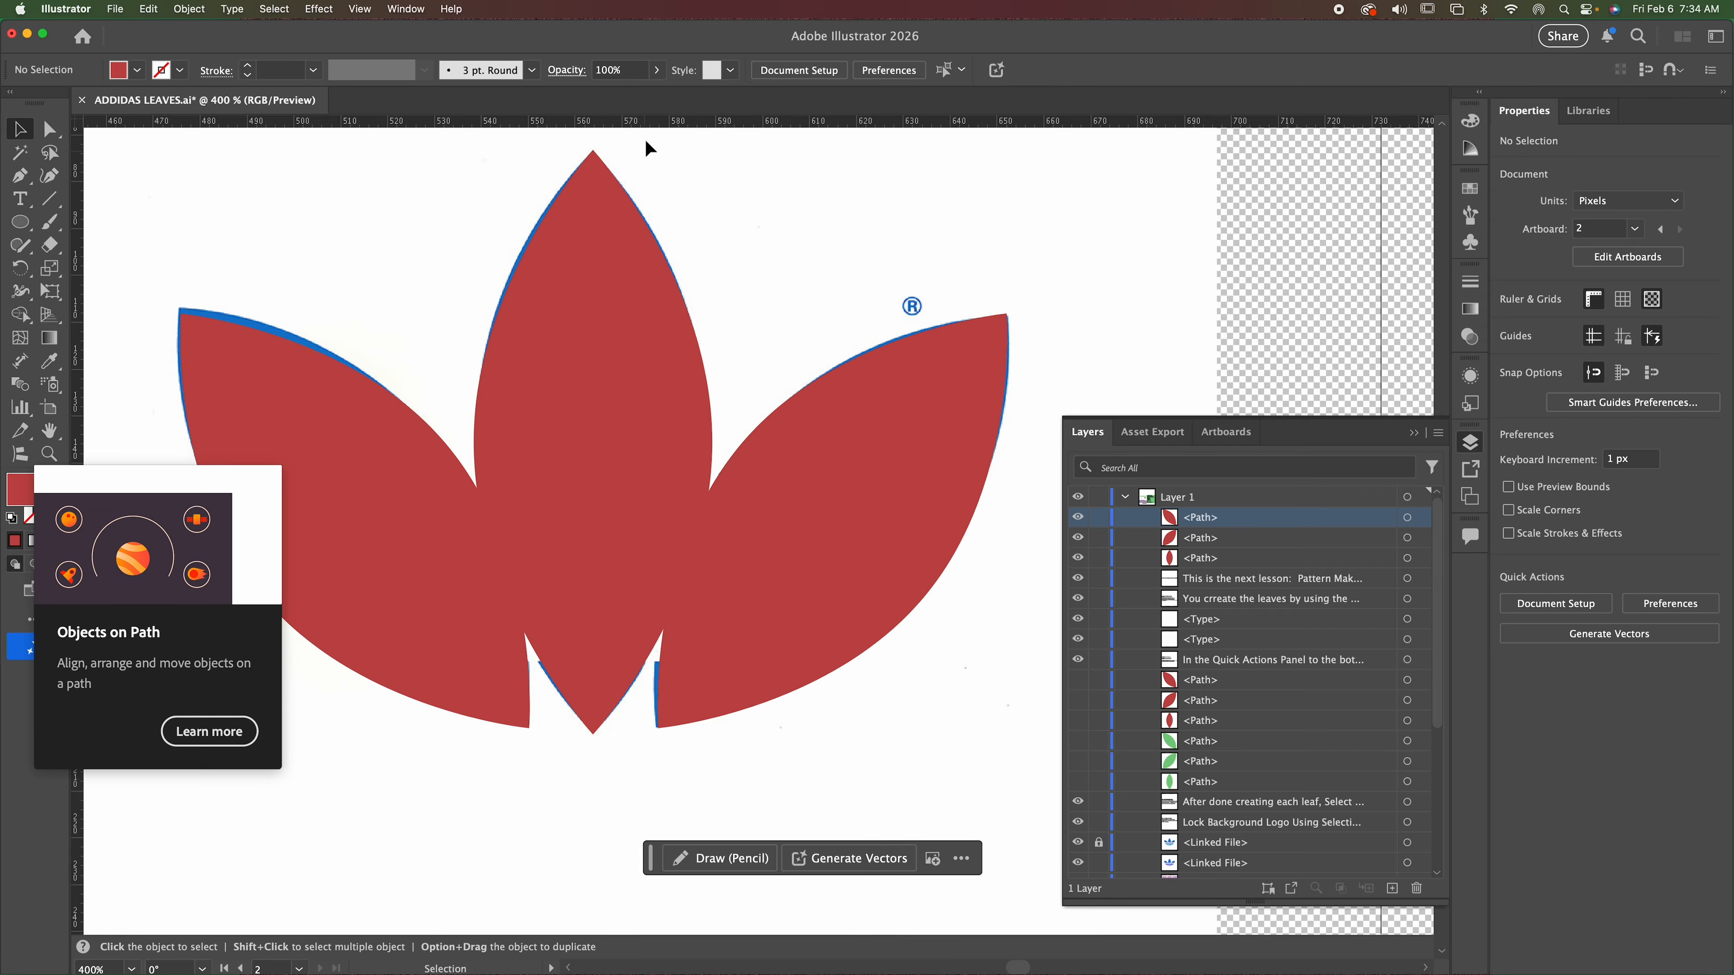
# Group the three red leaves, unite them into one shape with Pathfinder, and nudge it slightly upward over the logo.
pyautogui.moveTo(657, 125)
pyautogui.mouseDown()
pyautogui.moveTo(624, 315)
pyautogui.moveTo(670, 117)
pyautogui.moveTo(656, 219)
pyautogui.moveTo(680, 128)
pyautogui.mouseUp()
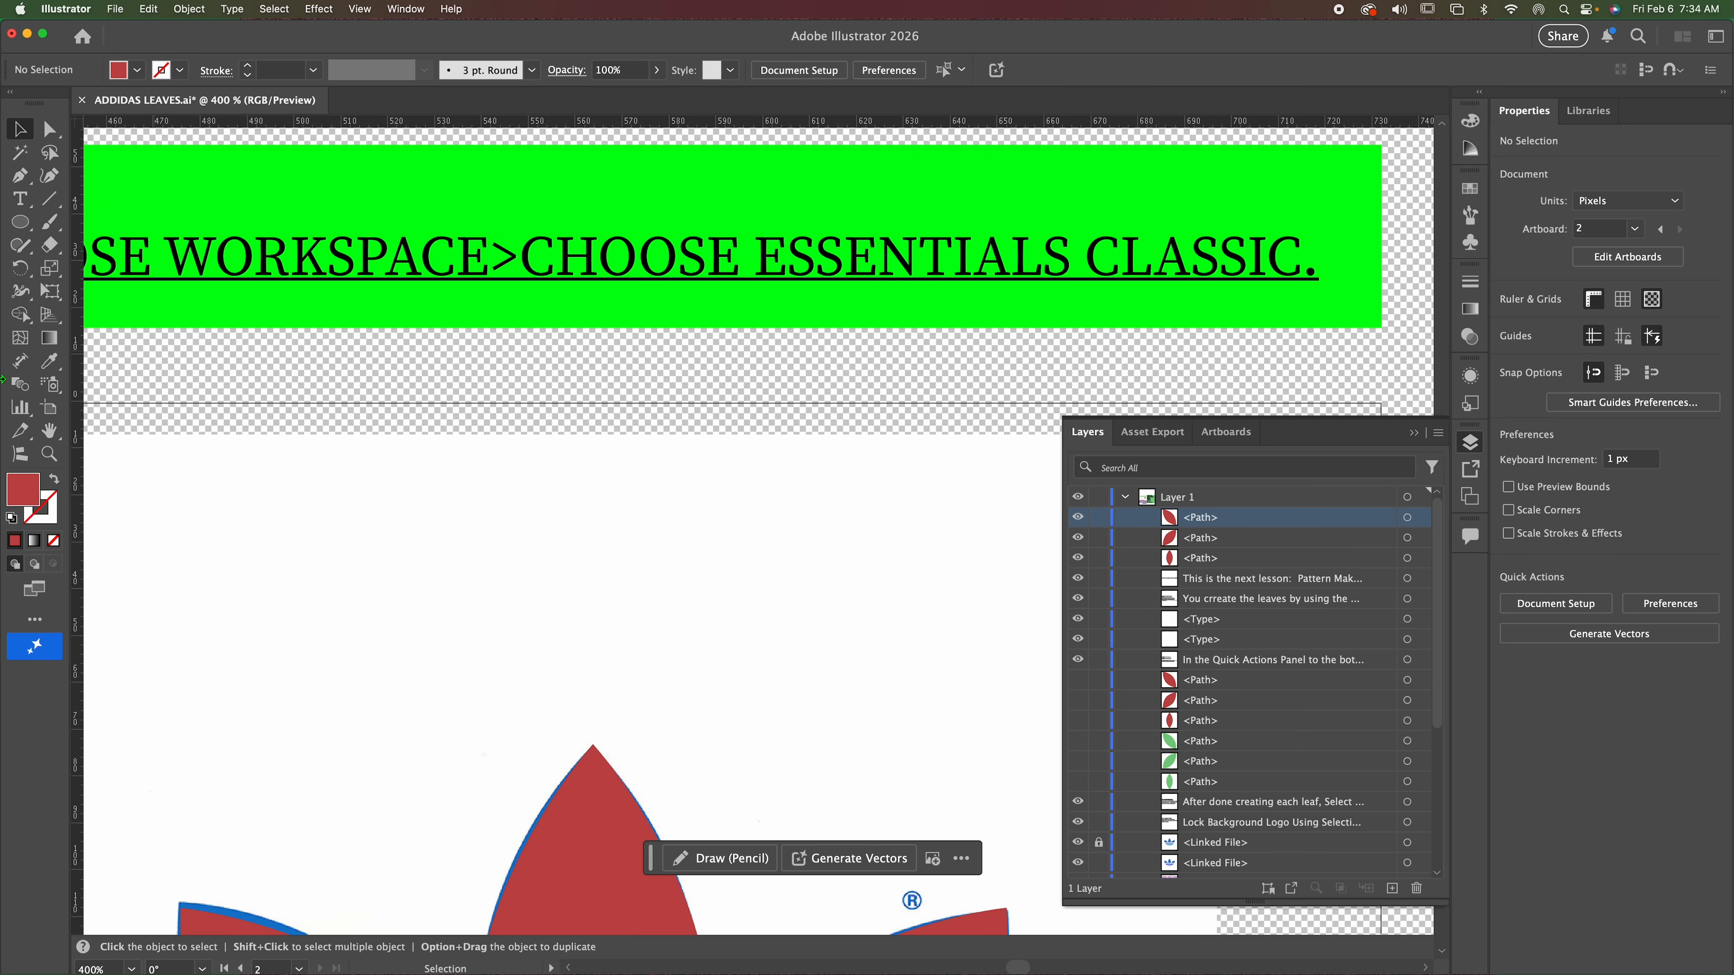
pyautogui.press('super+0')
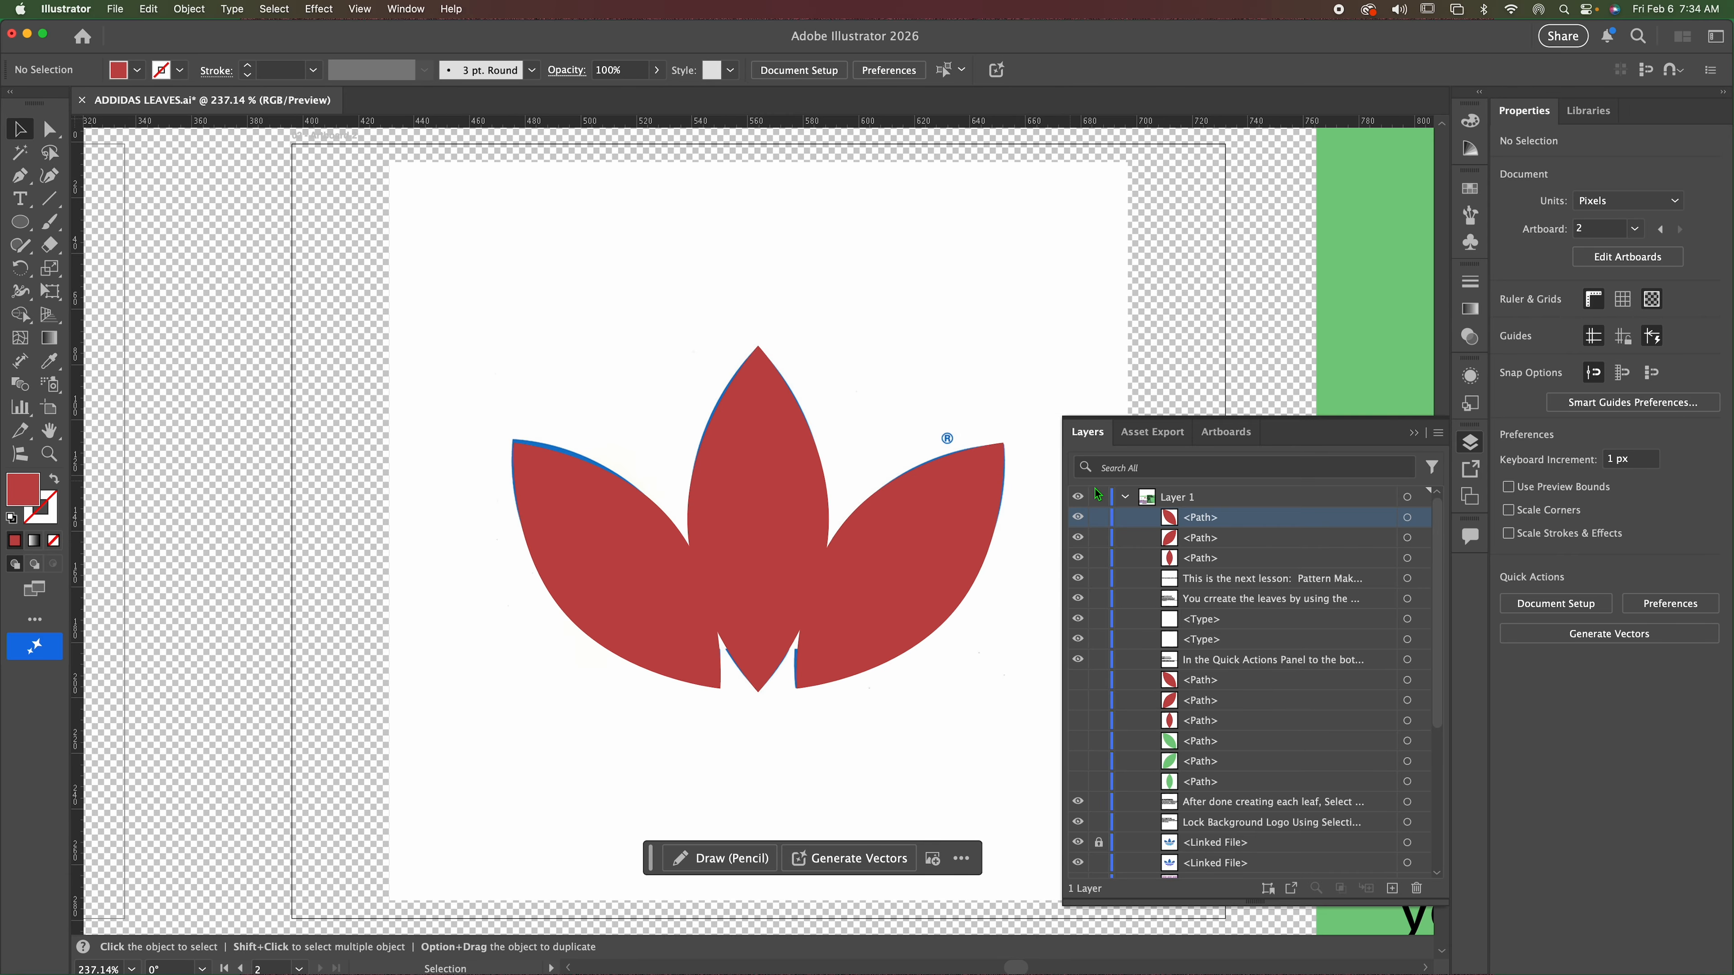
pyautogui.click(1412, 432)
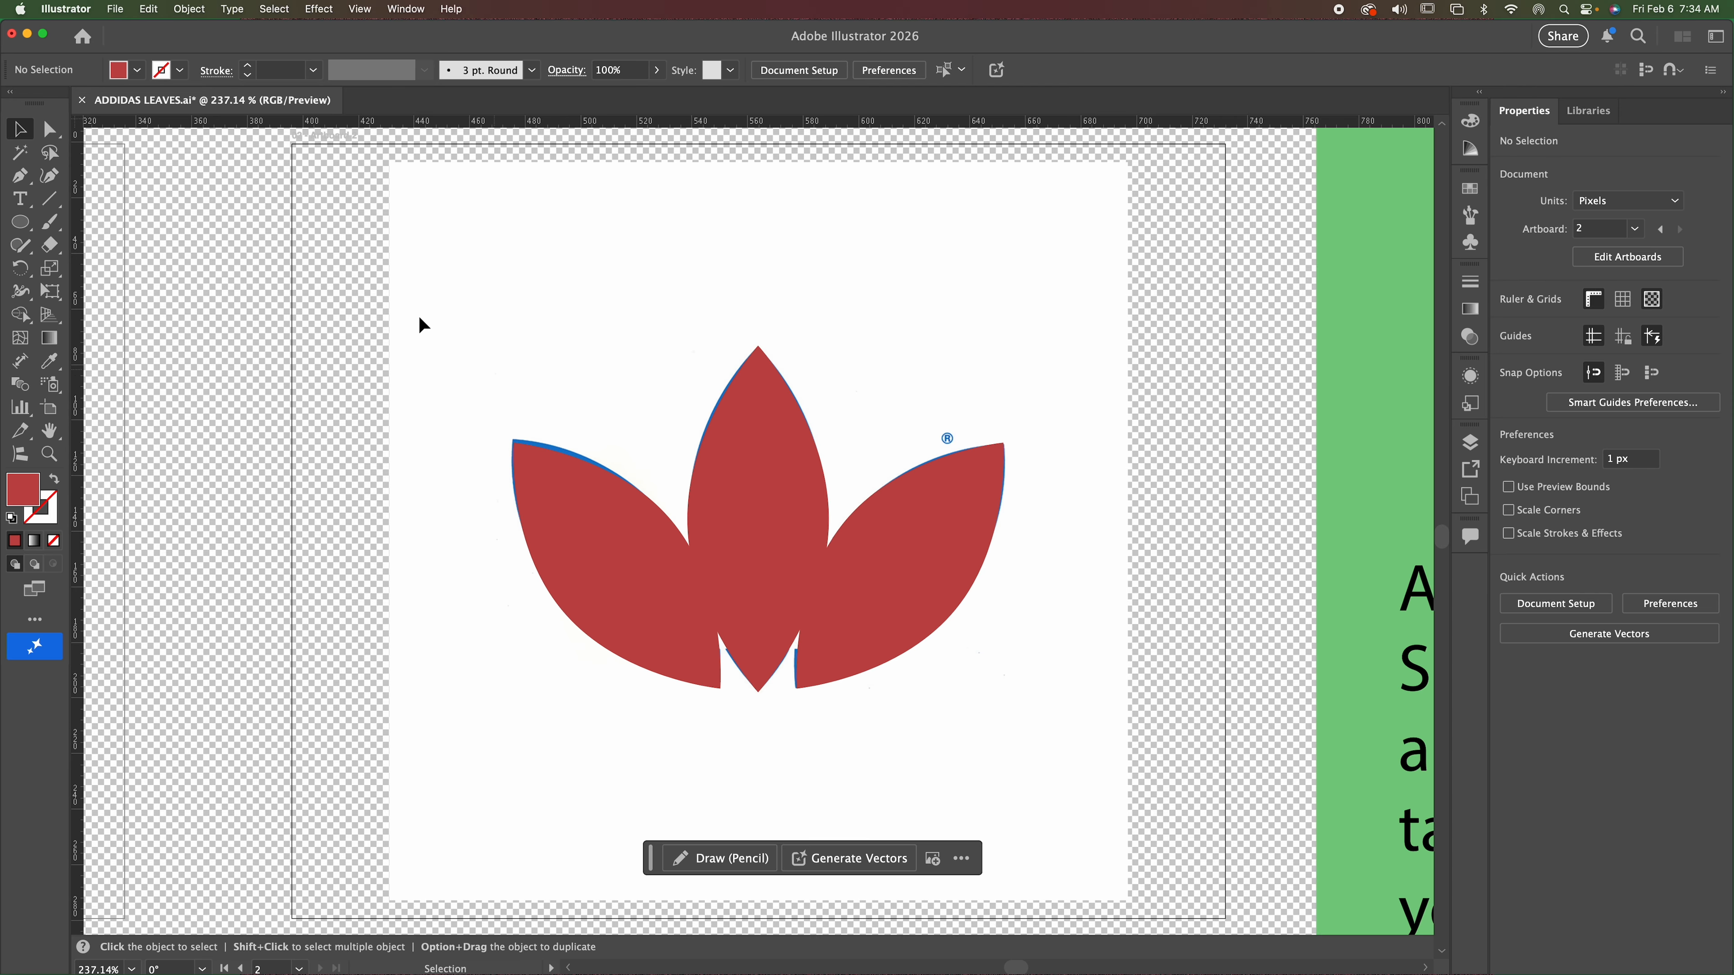
pyautogui.moveTo(506, 301); pyautogui.dragTo(1035, 742)
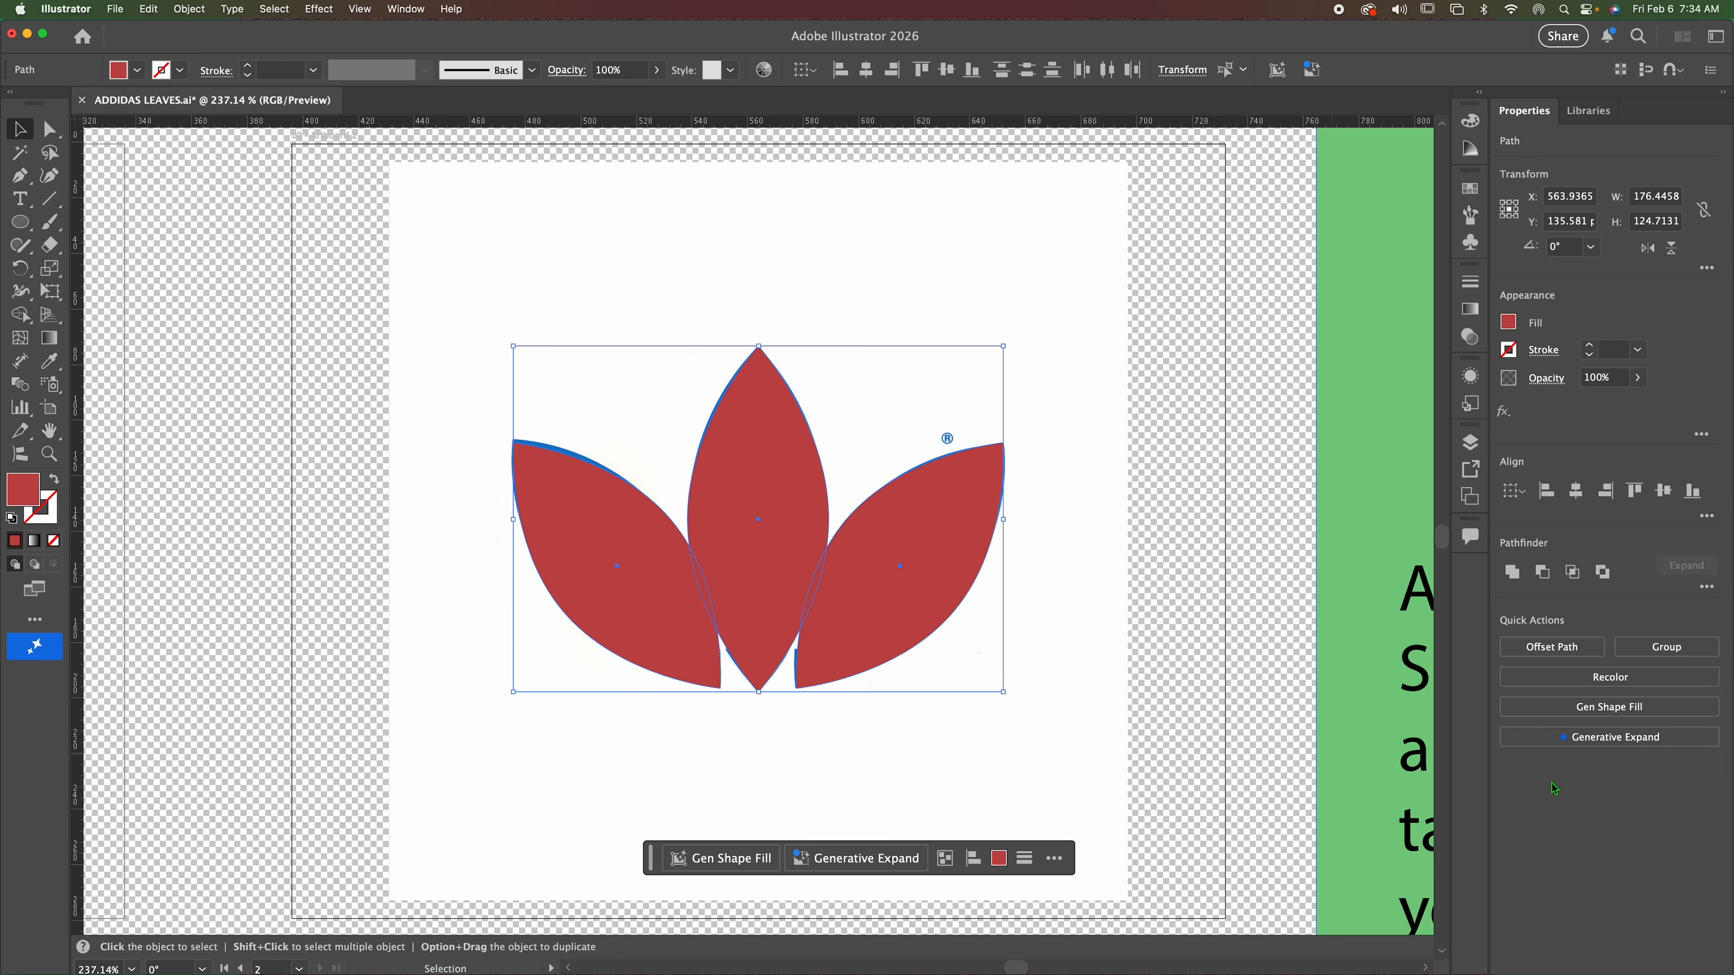
pyautogui.click(1665, 646)
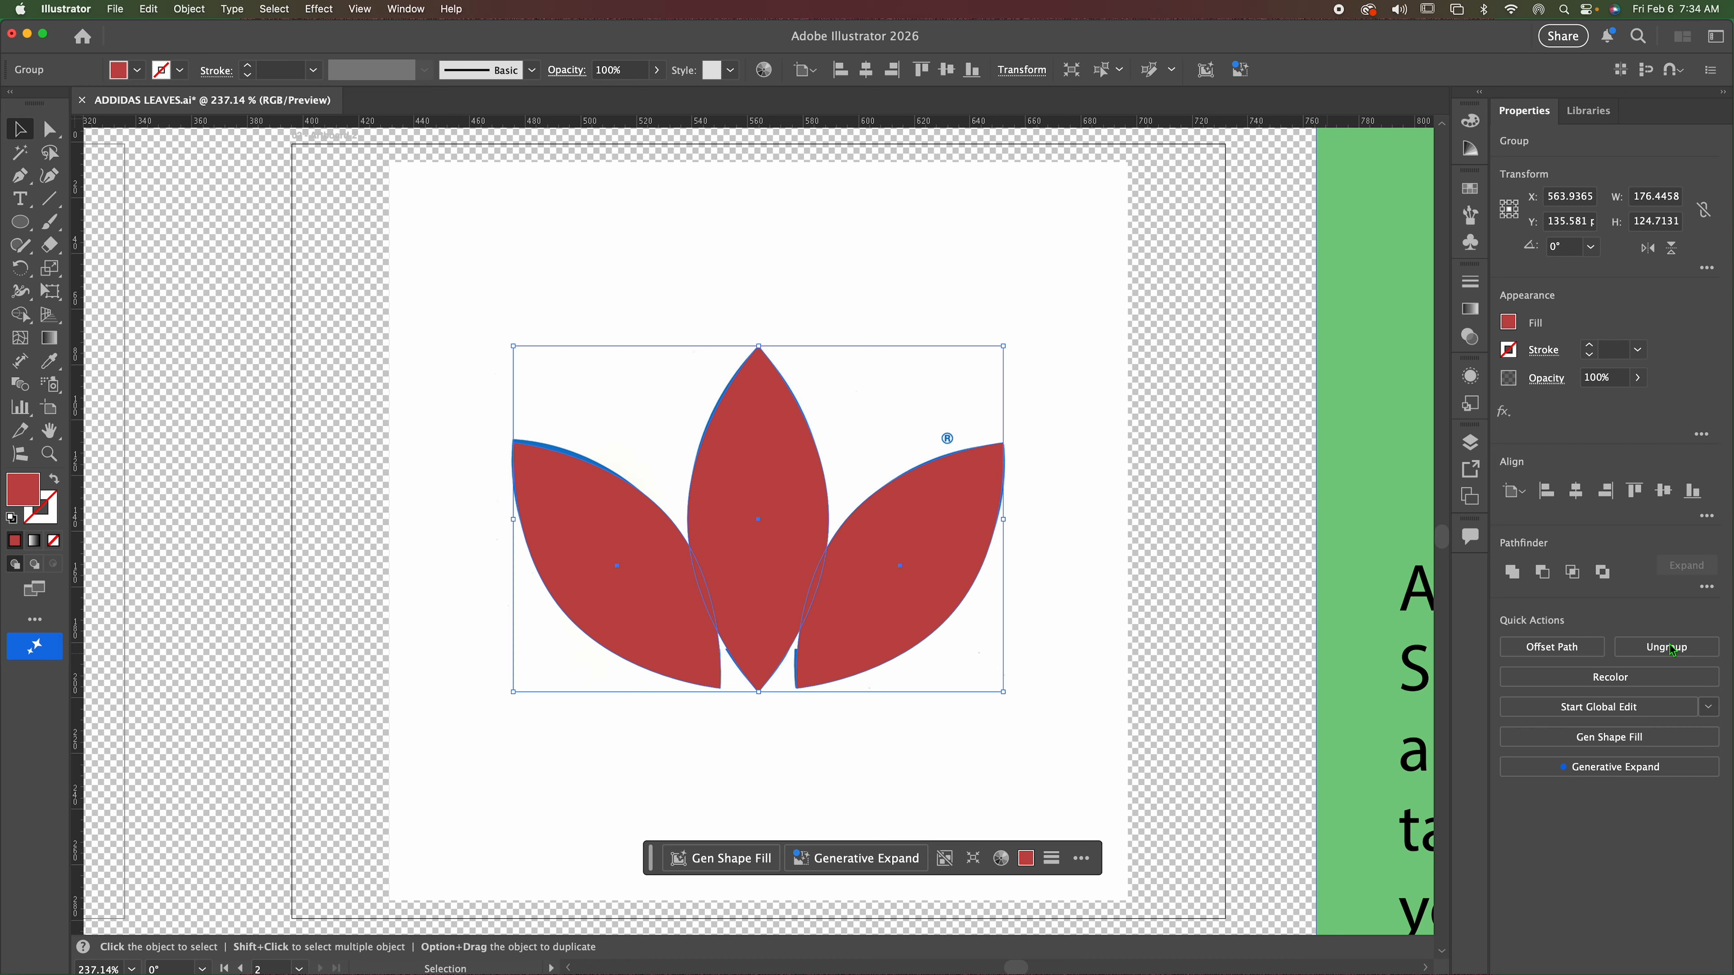
pyautogui.click(1512, 572)
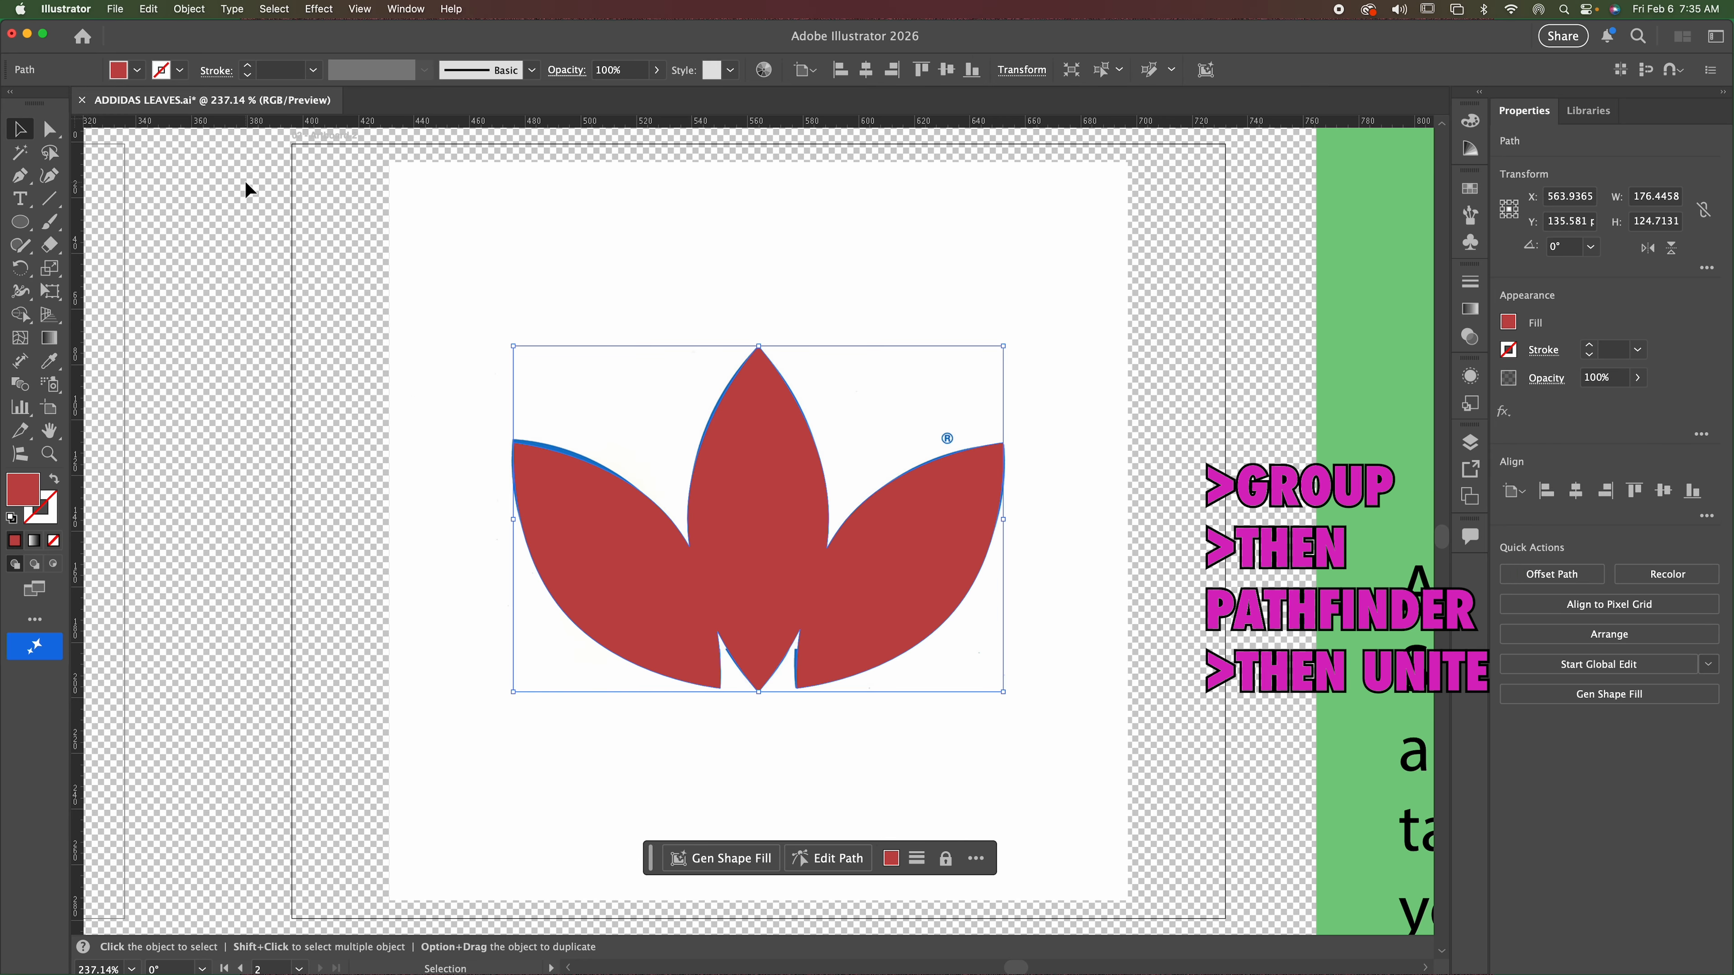
pyautogui.moveTo(677, 606)
pyautogui.mouseDown()
pyautogui.moveTo(631, 607)
pyautogui.moveTo(700, 611)
pyautogui.moveTo(679, 606)
pyautogui.mouseUp()
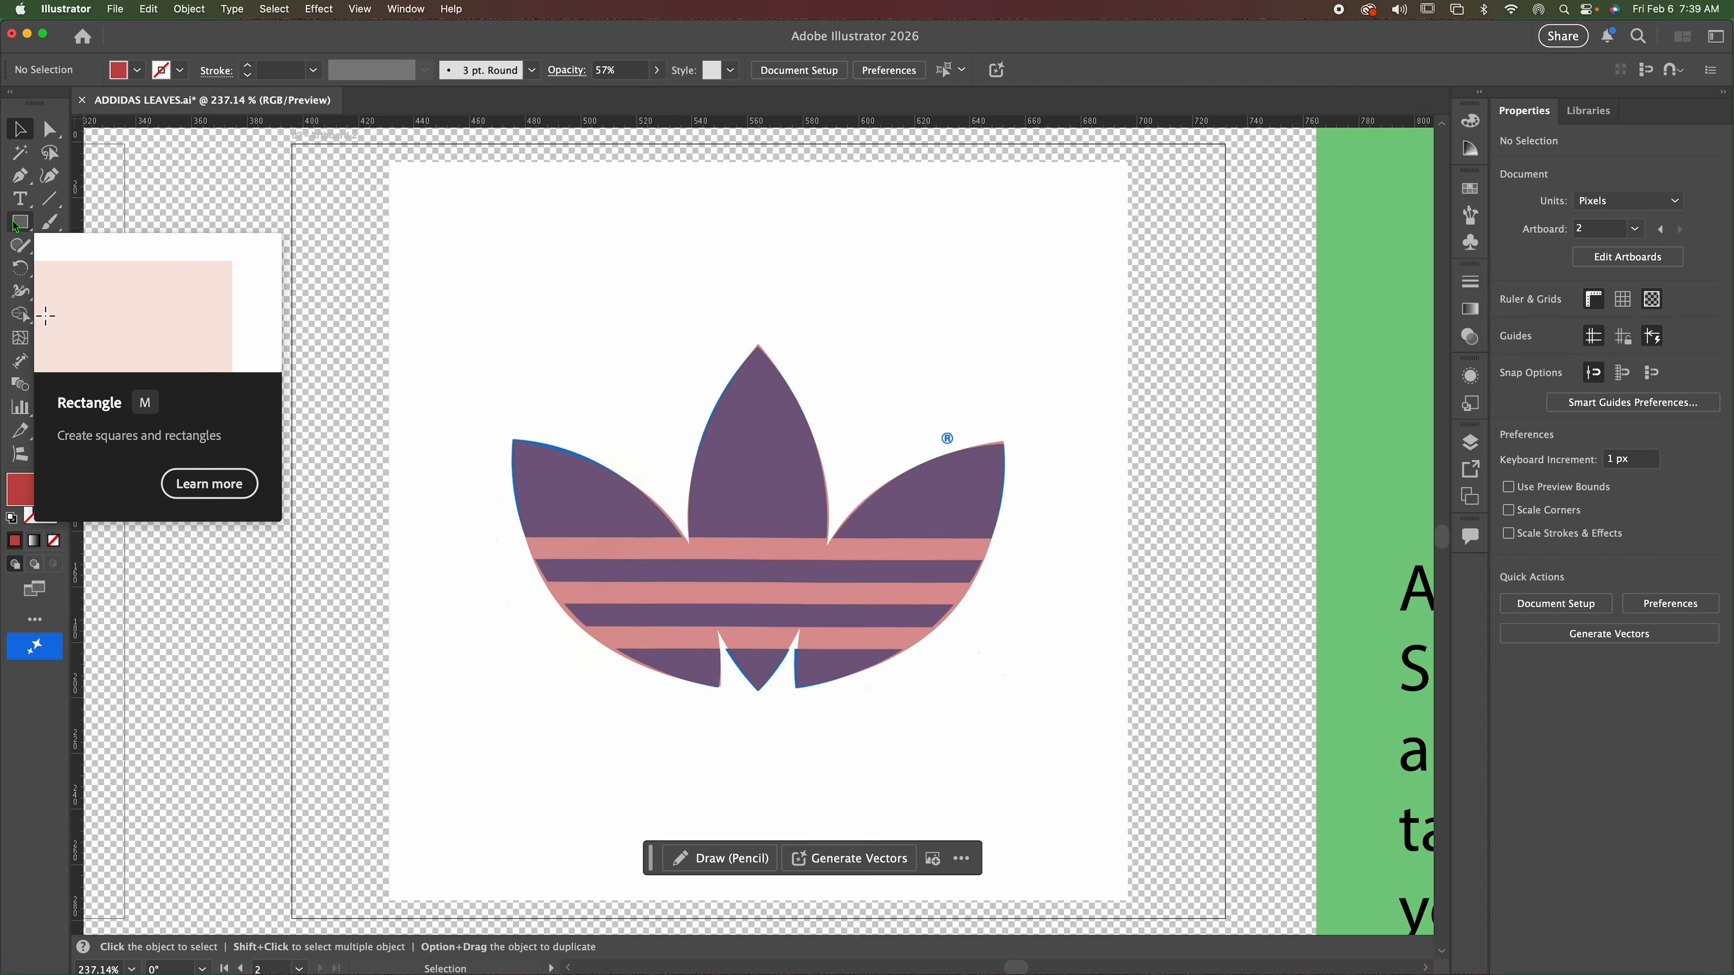
# Draw a red rectangle about 172 by 7 px over the logo's uppermost stripe gap, spanning the leaf shape's width.
pyautogui.click(20, 222)
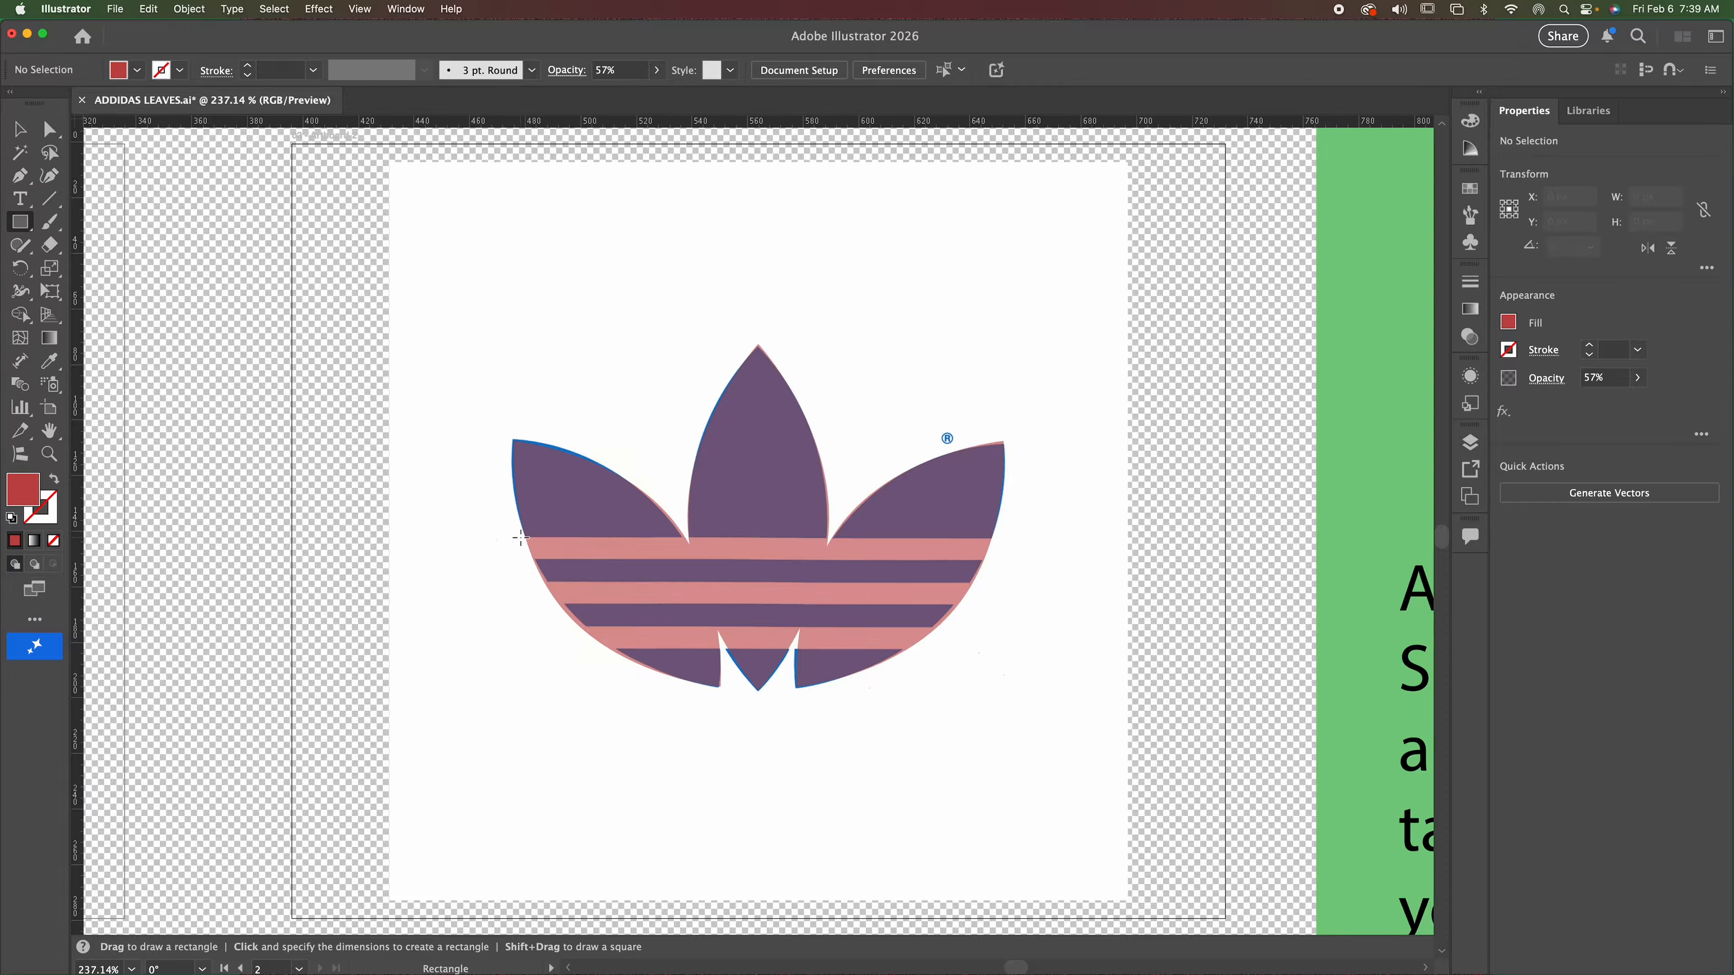
pyautogui.moveTo(520, 537); pyautogui.dragTo(997, 564)
pyautogui.moveTo(758, 538); pyautogui.dragTo(760, 561)
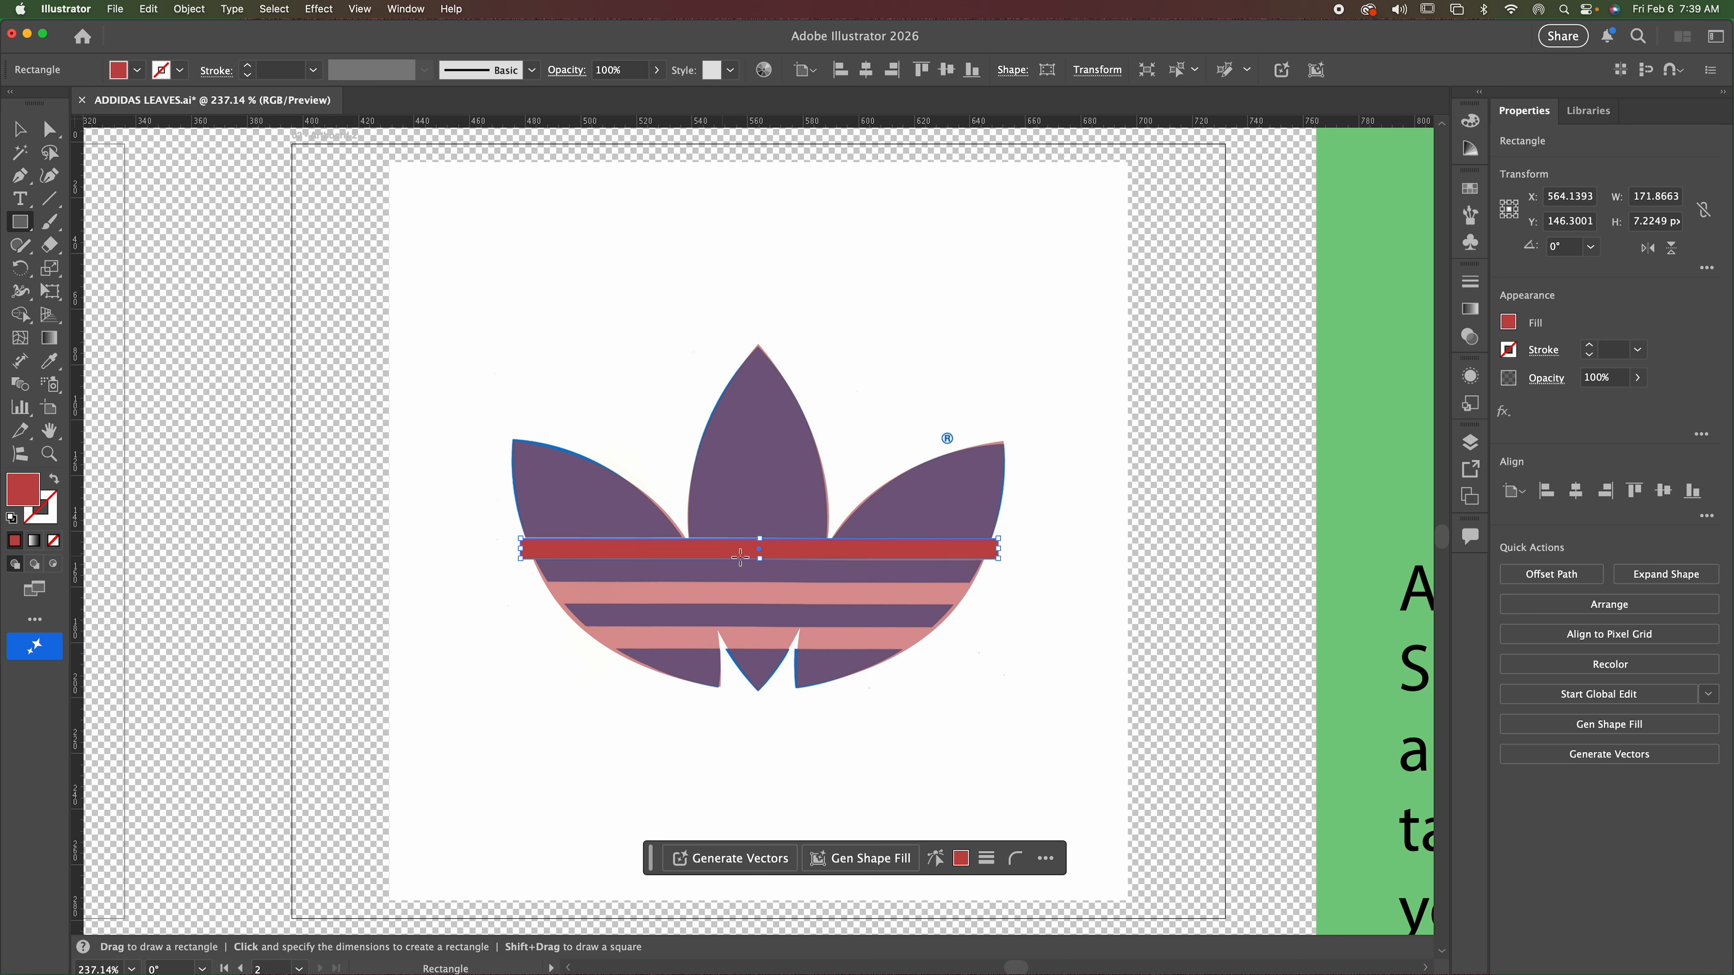
pyautogui.click(19, 128)
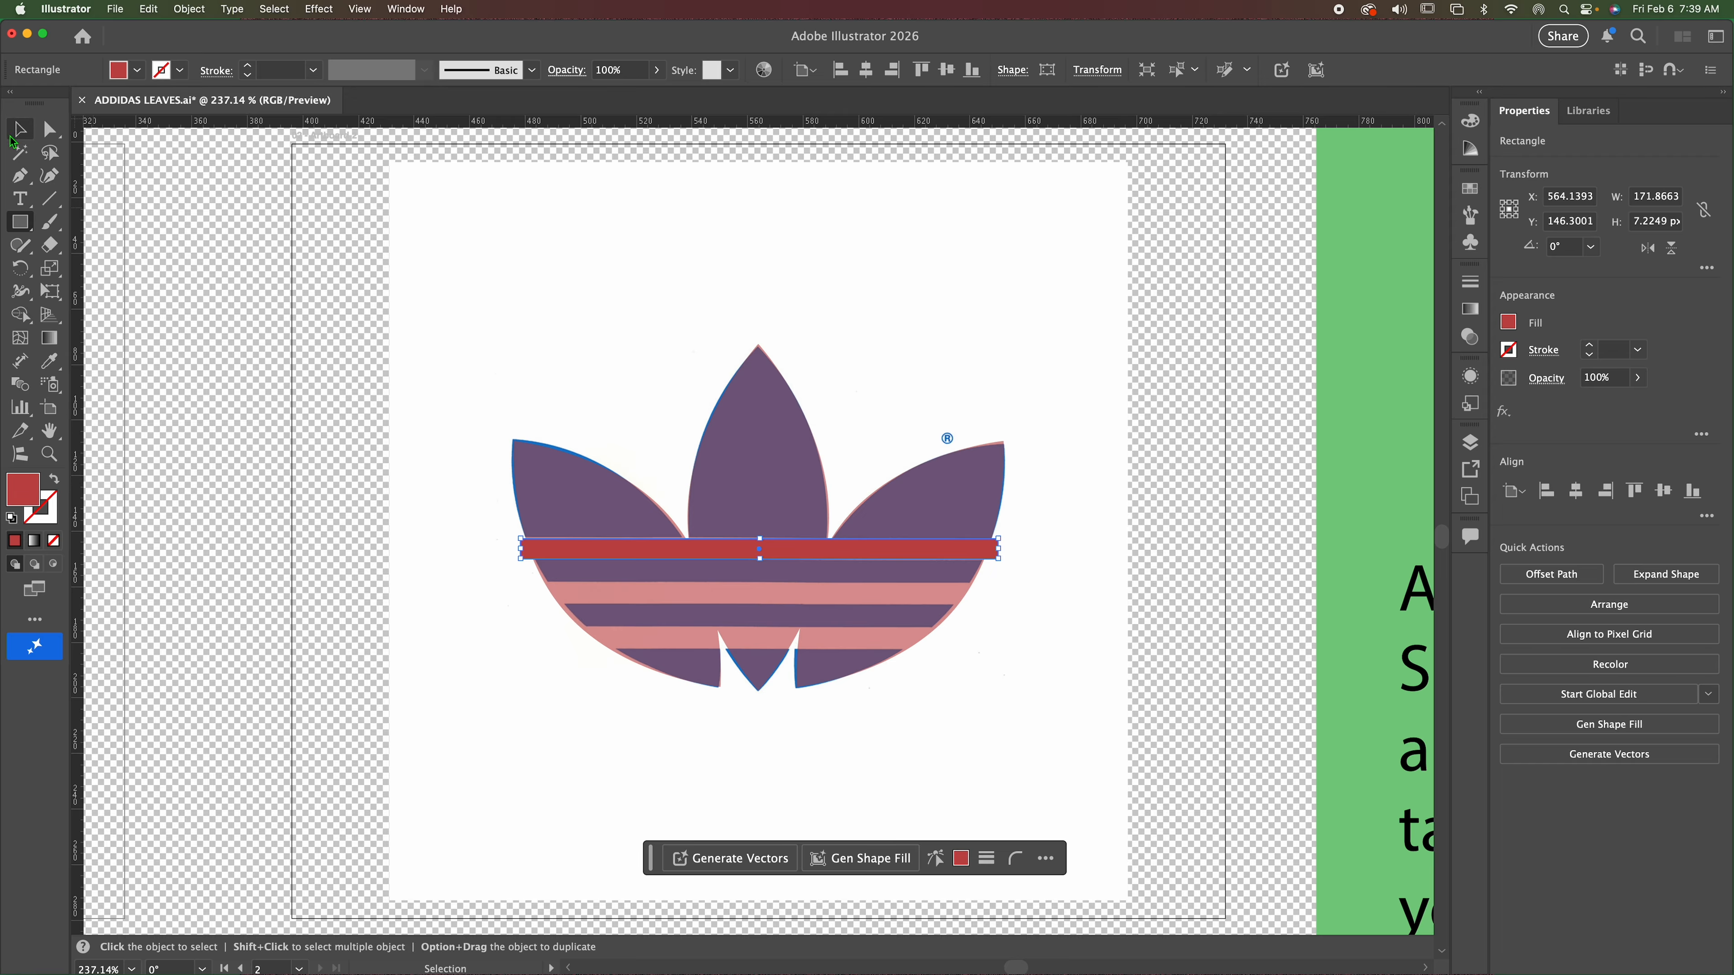
pyautogui.click(322, 291)
# Set the united leaf shape's opacity to 100%.
pyautogui.click(764, 478)
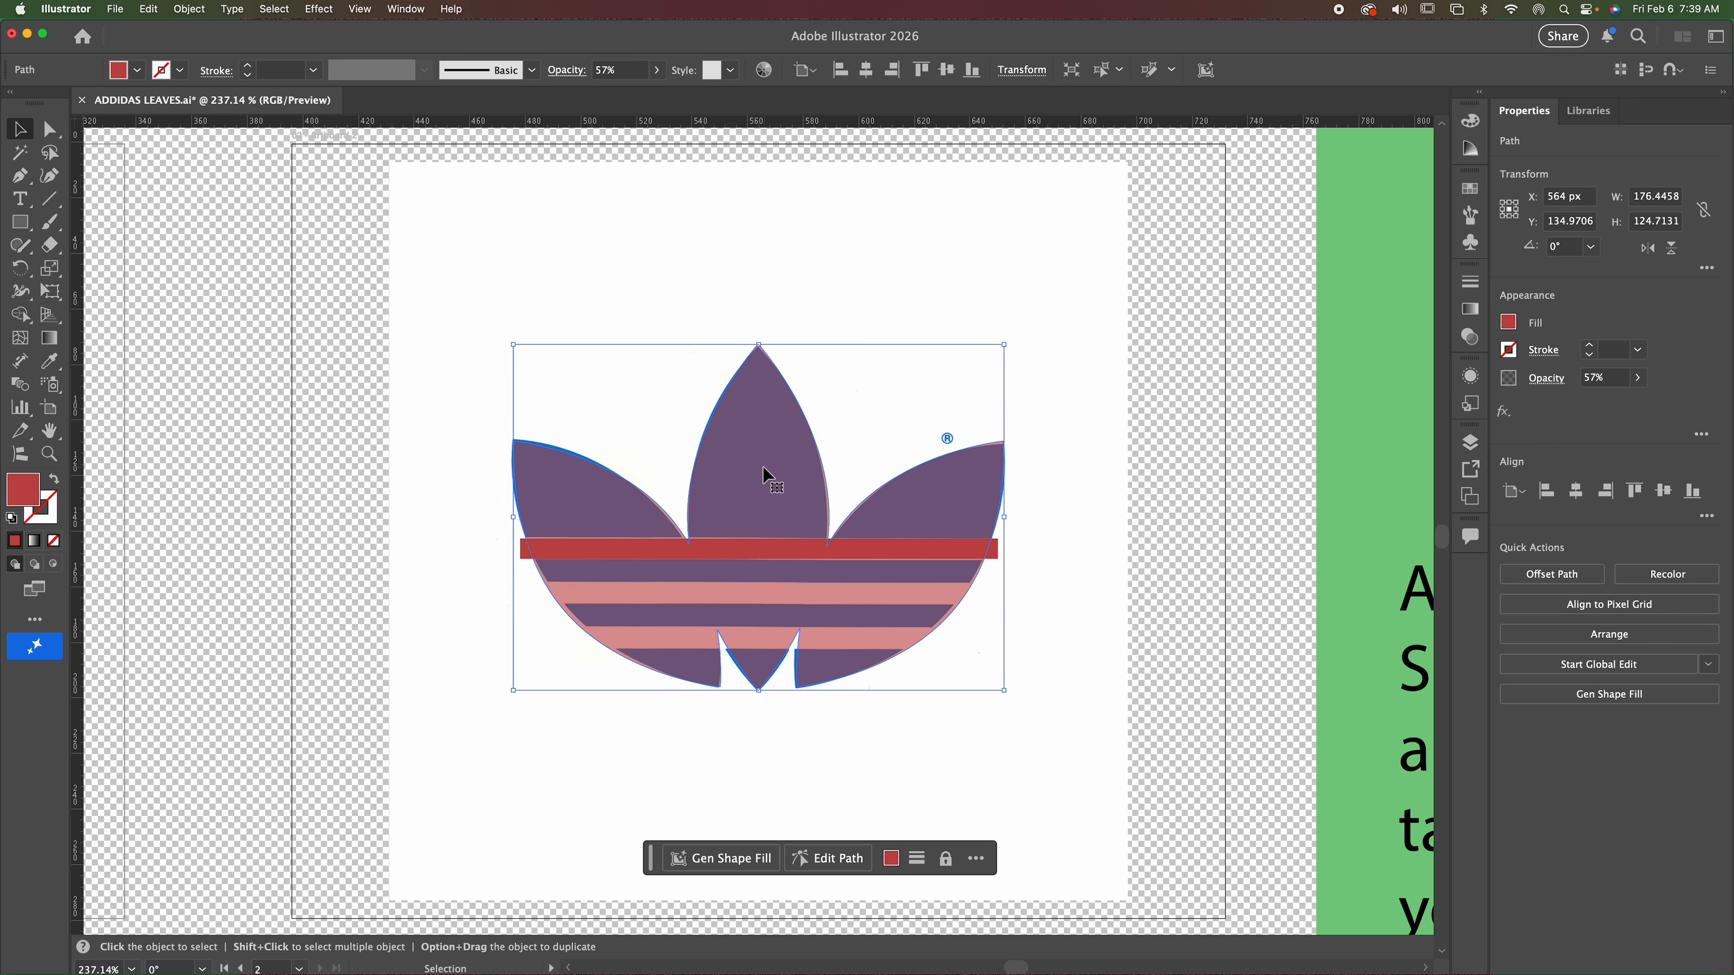
pyautogui.click(1640, 383)
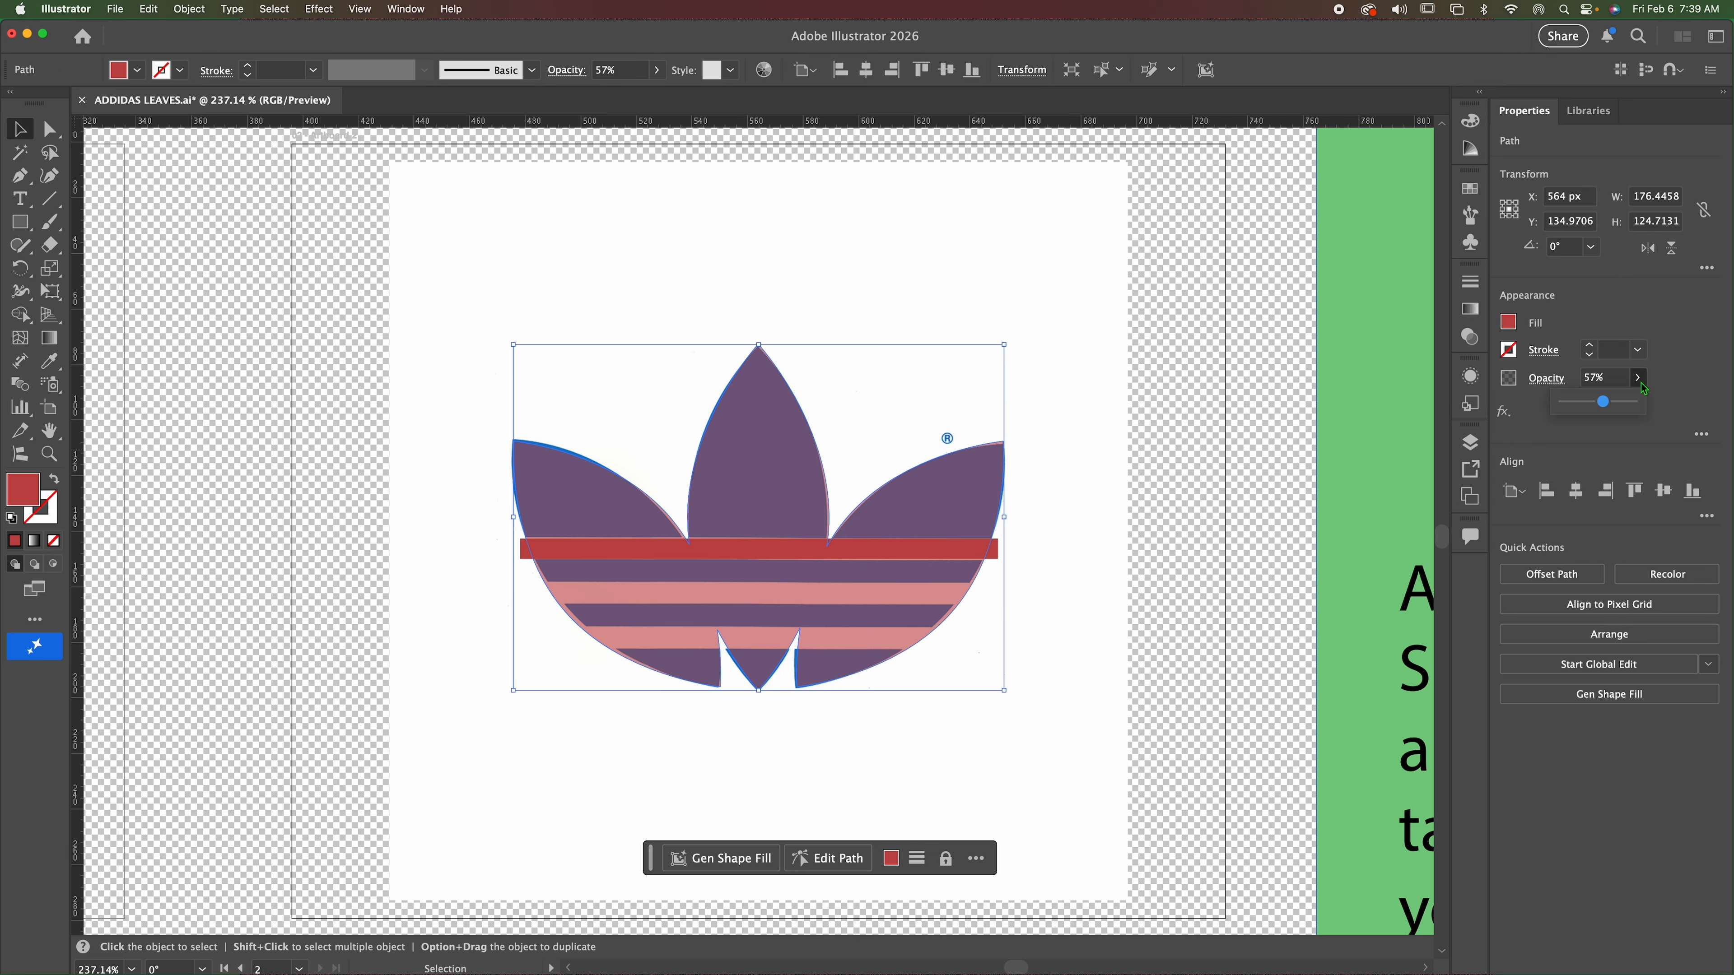
pyautogui.moveTo(1610, 406); pyautogui.dragTo(1633, 403)
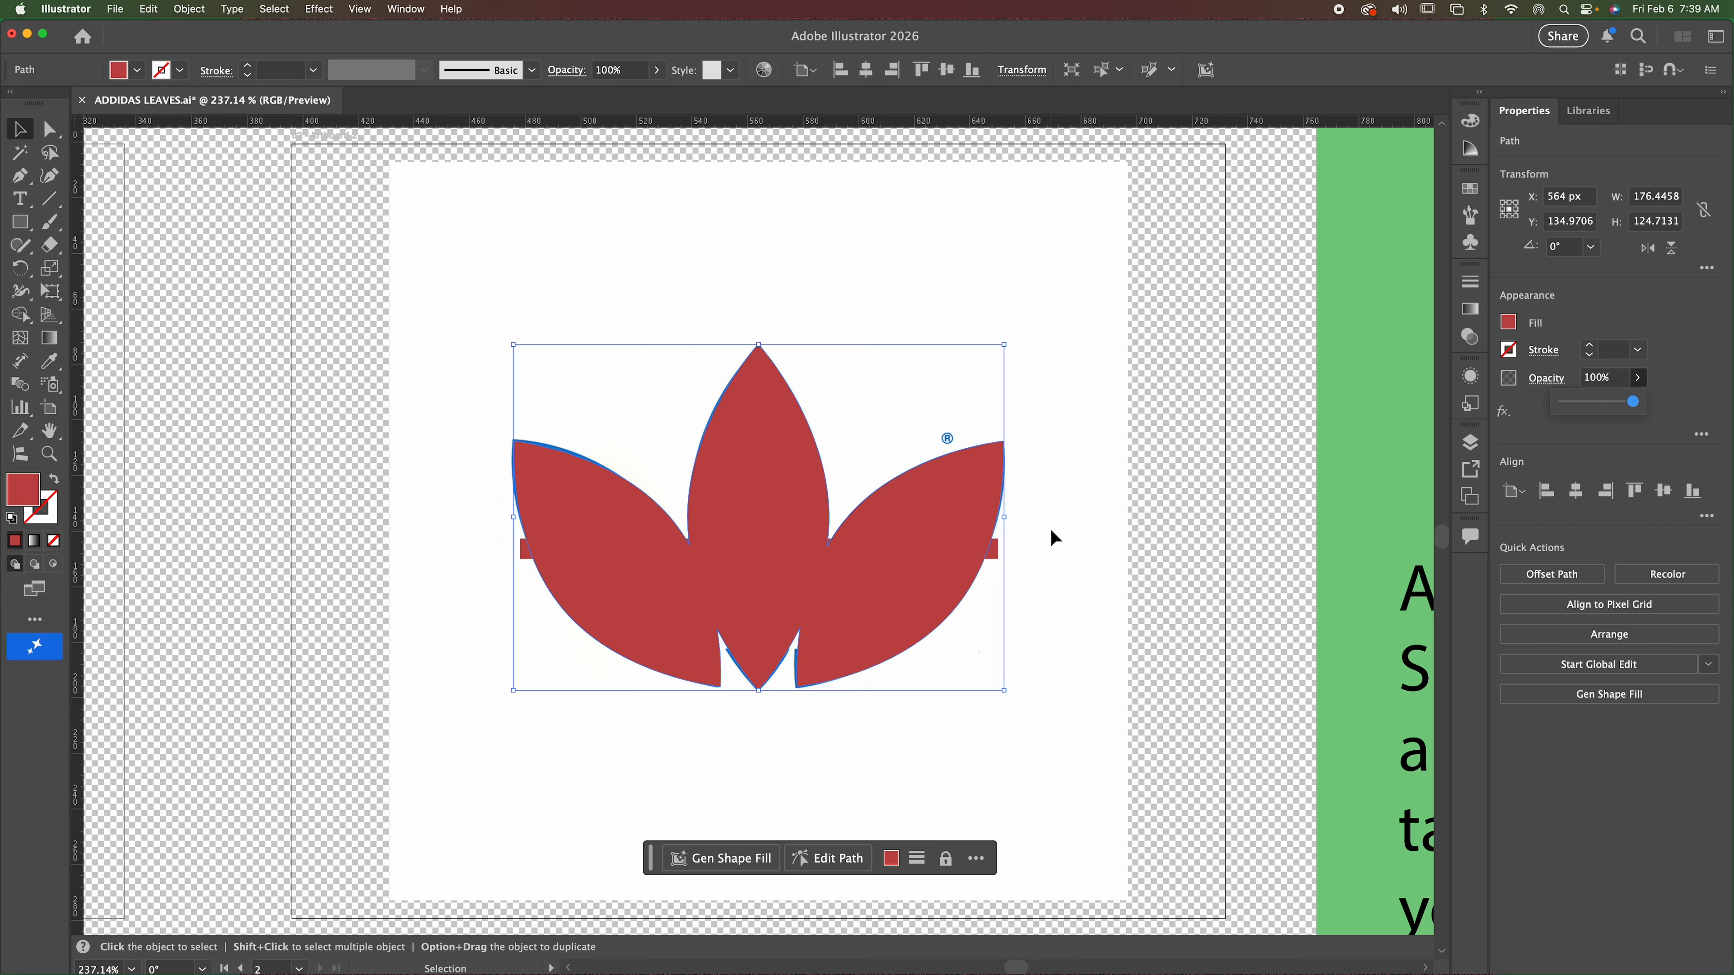
pyautogui.click(1194, 420)
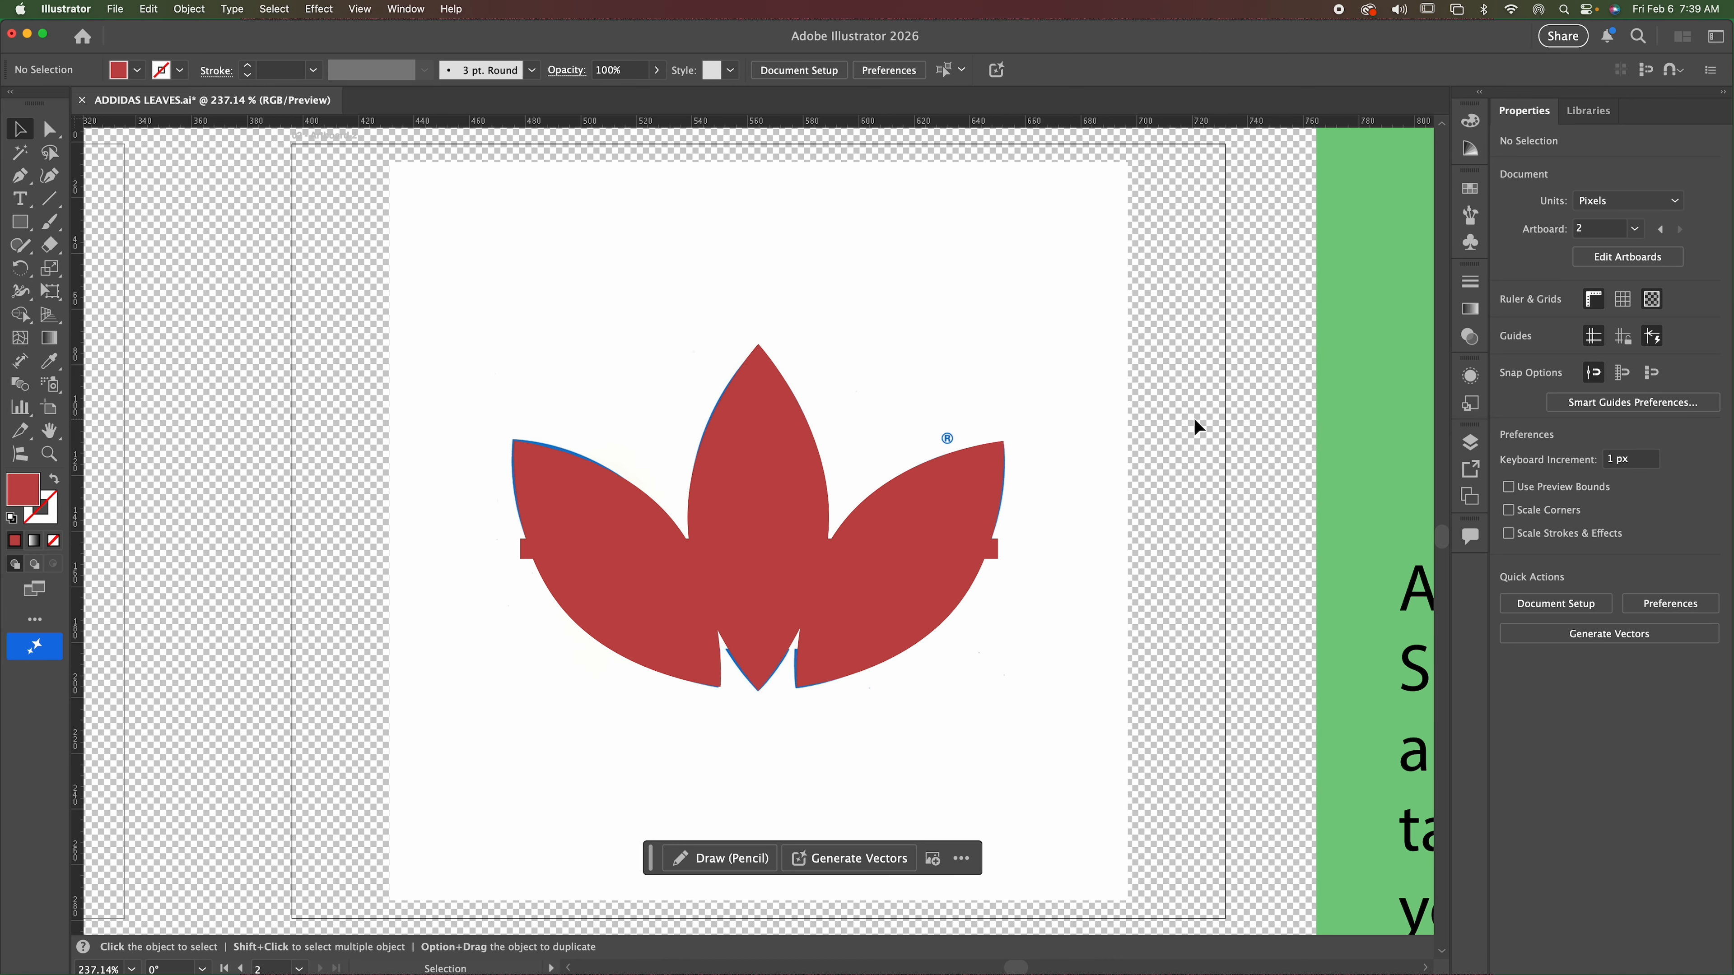
# Subtract the stripe rectangle from the united leaf shape with Minus Front and shift the cut shape off the blue logo.
pyautogui.click(526, 553)
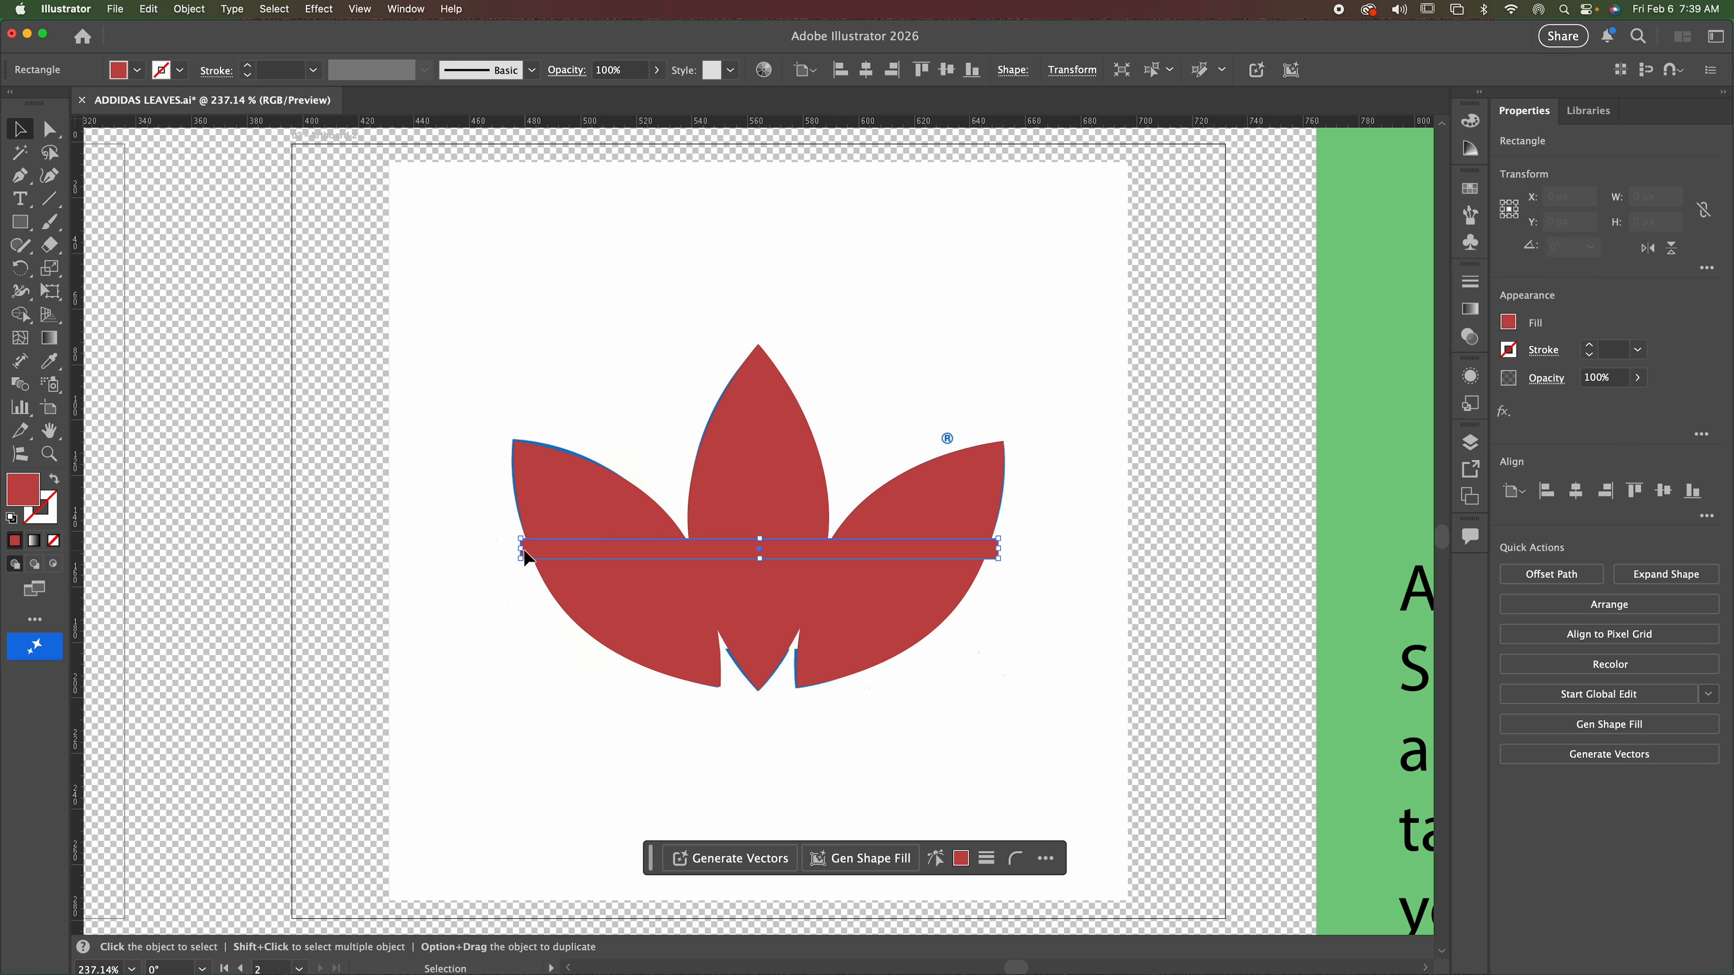
pyautogui.click(348, 309)
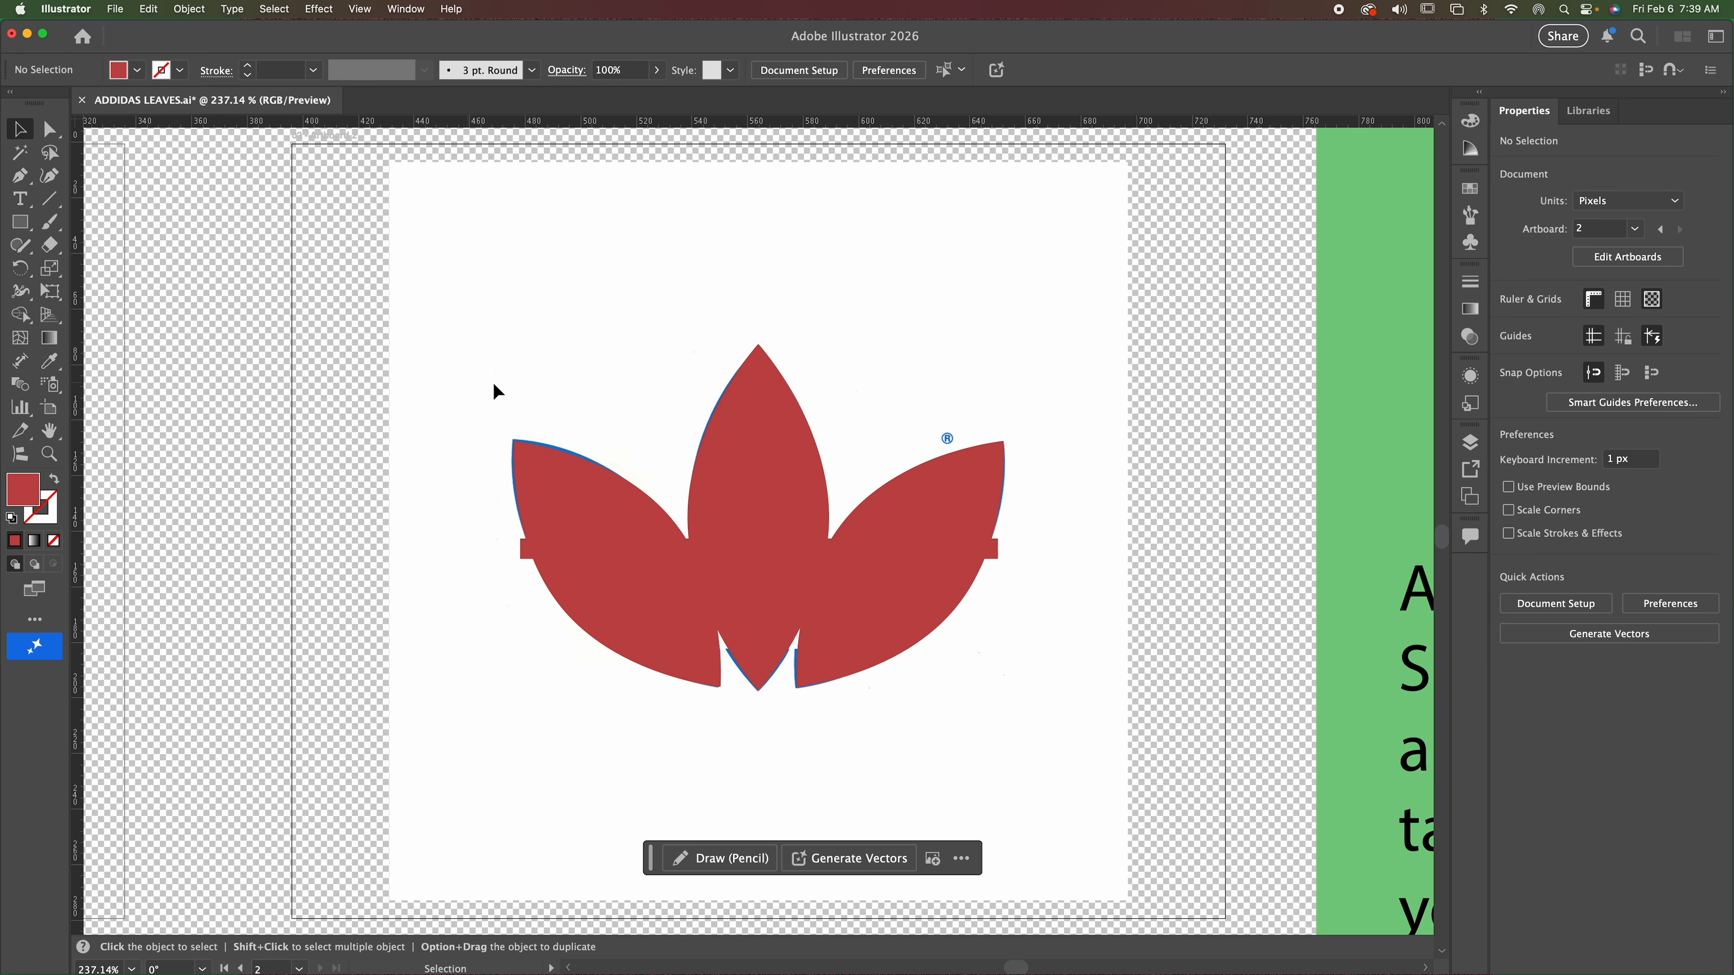
pyautogui.moveTo(444, 312); pyautogui.dragTo(1036, 773)
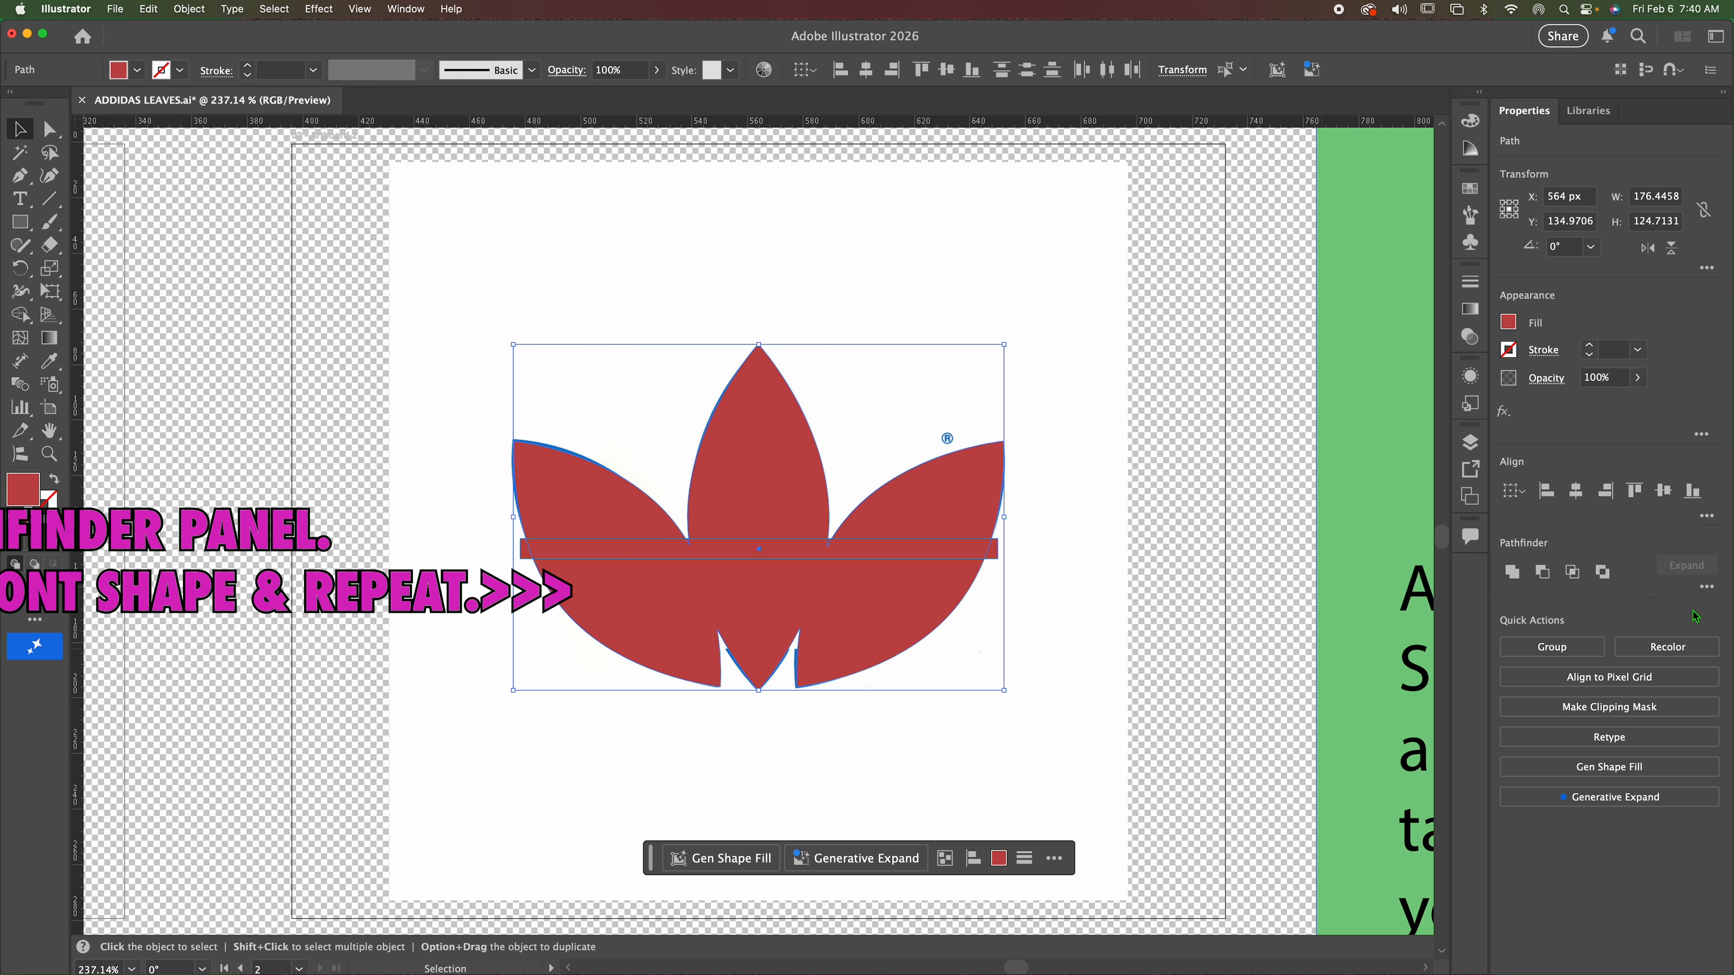
pyautogui.click(1544, 574)
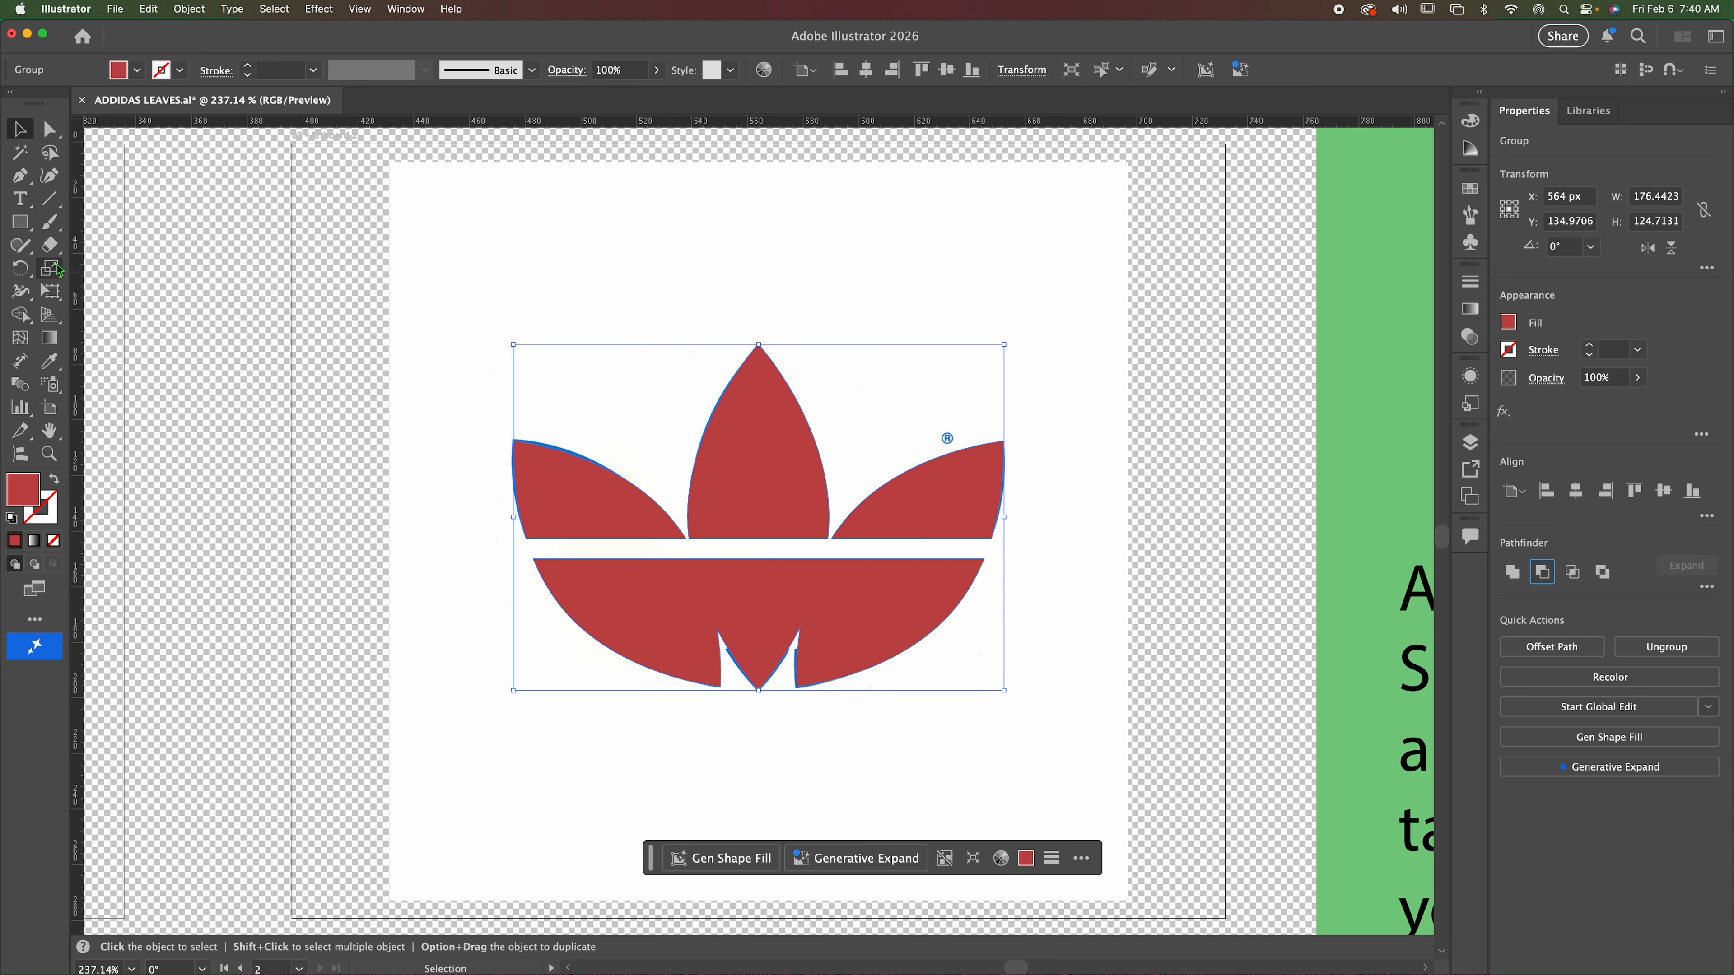
pyautogui.moveTo(575, 507); pyautogui.dragTo(422, 426)
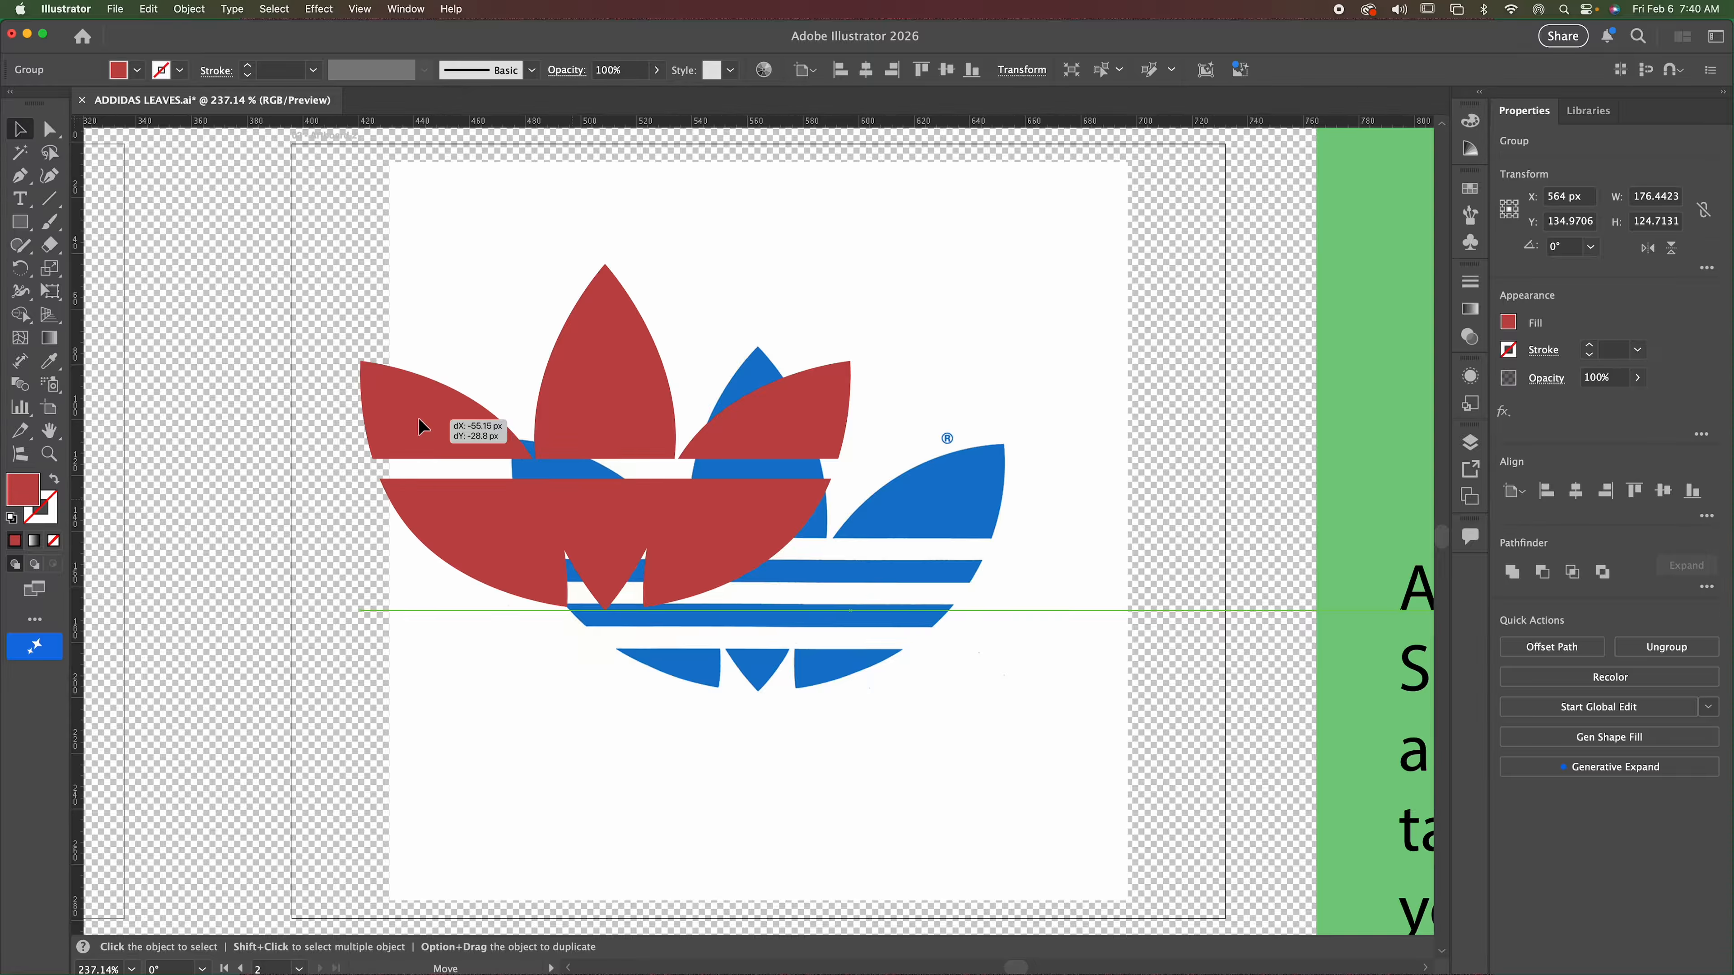
pyautogui.moveTo(422, 426); pyautogui.dragTo(587, 433)
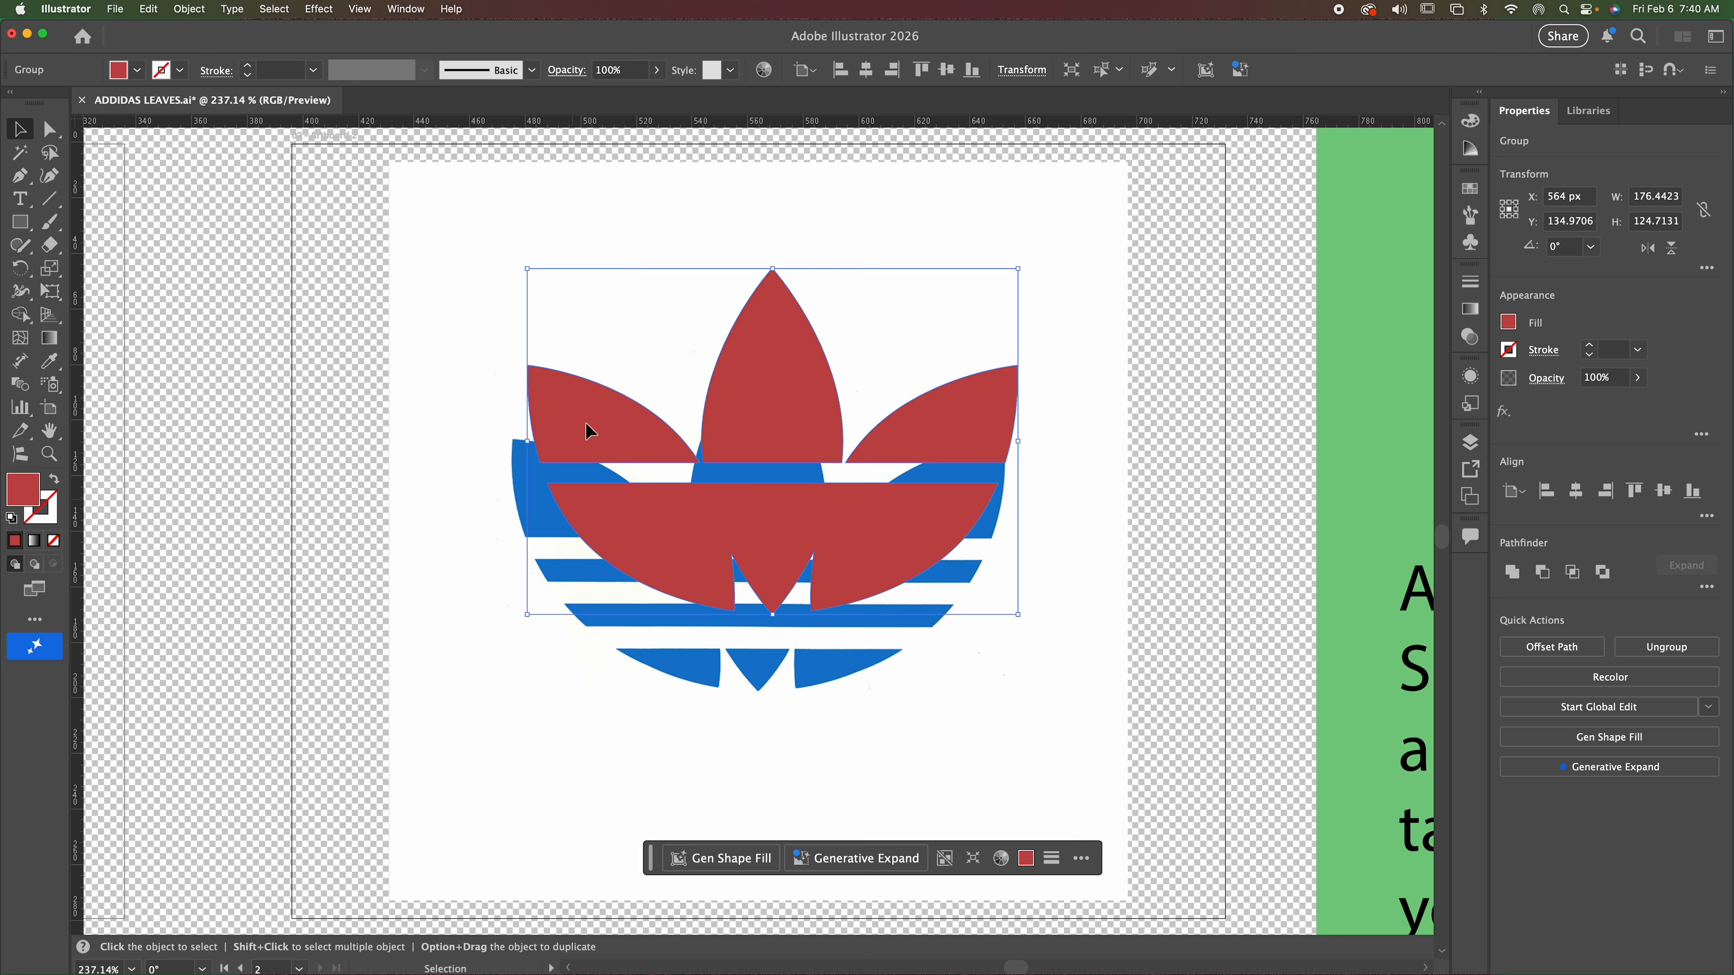